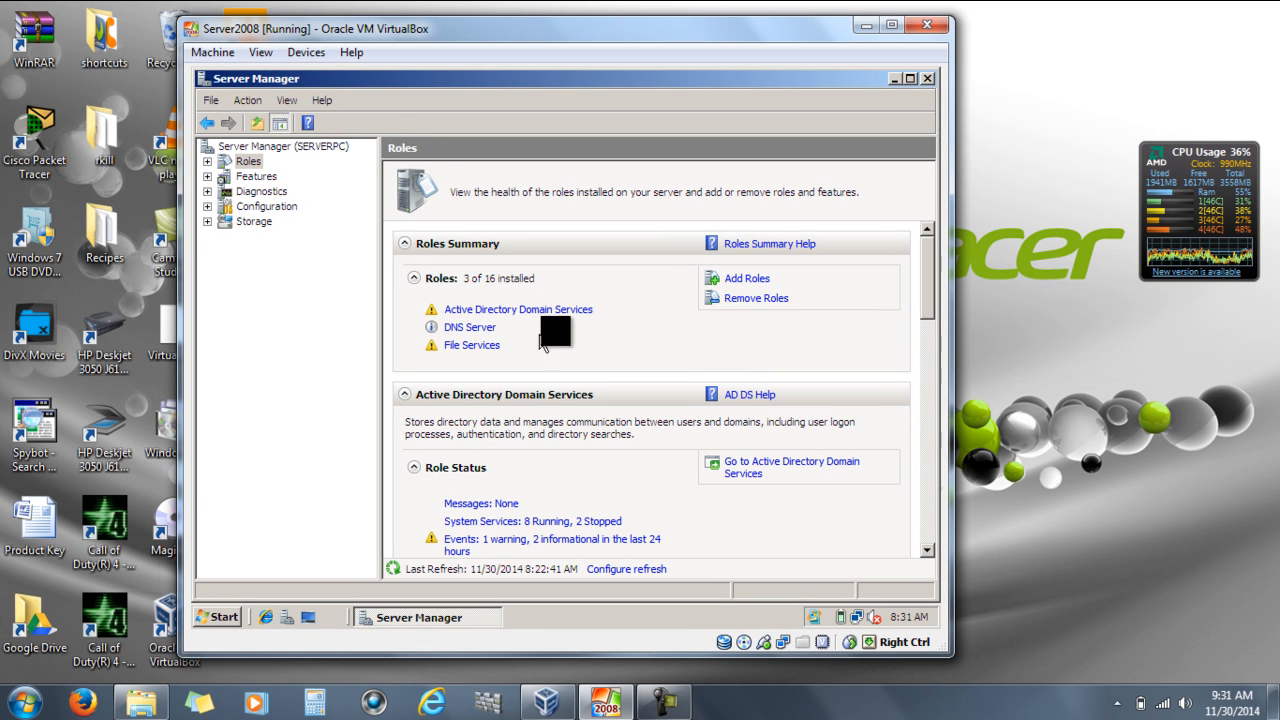
Step: Start adding a server role, select the DHCP Server role and advance to its network connection bindings
{"action": "left_click", "coordinate": [745, 280]}
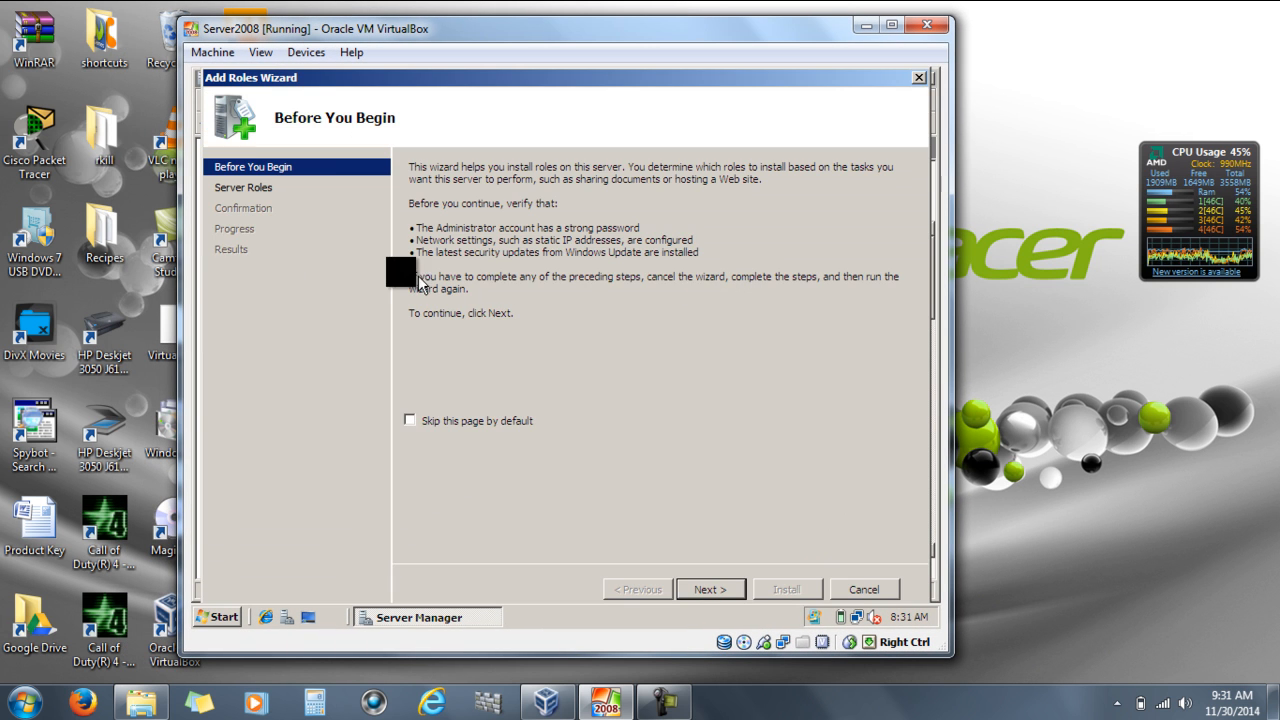
{"action": "left_click", "coordinate": [710, 589]}
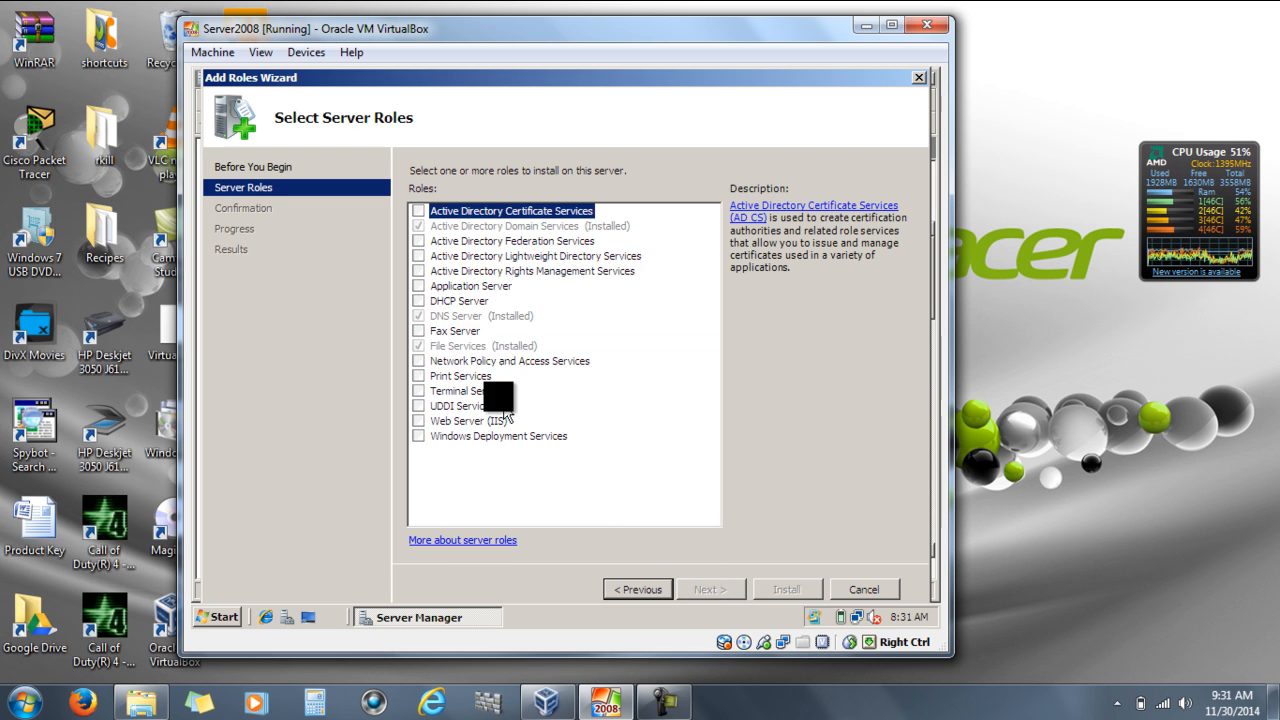
{"action": "left_click", "coordinate": [436, 300]}
{"action": "left_click", "coordinate": [418, 300]}
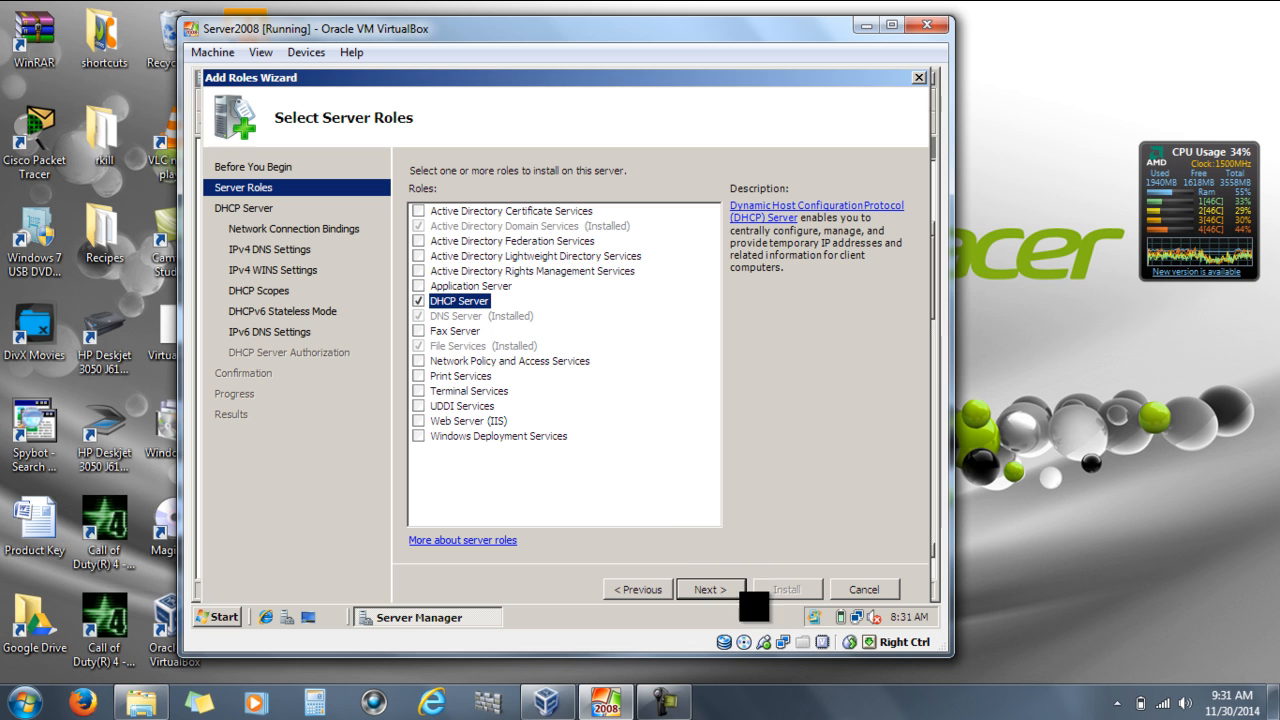
{"action": "left_click", "coordinate": [724, 592]}
{"action": "left_click", "coordinate": [724, 592]}
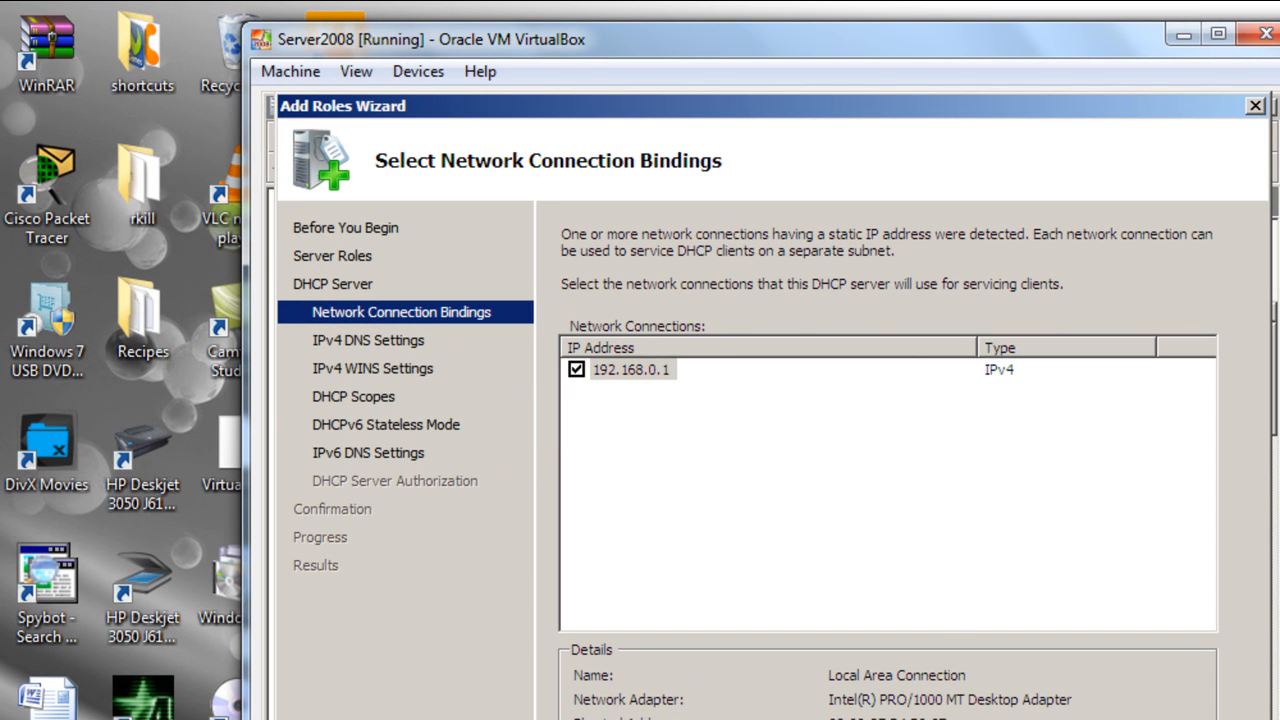
Step: Accept the 192.168.0.1 binding and keep swest.com as parent domain with 192.168.0.1 as preferred DNS server, leaving the alternate DNS blank
{"action": "left_click", "coordinate": [985, 719]}
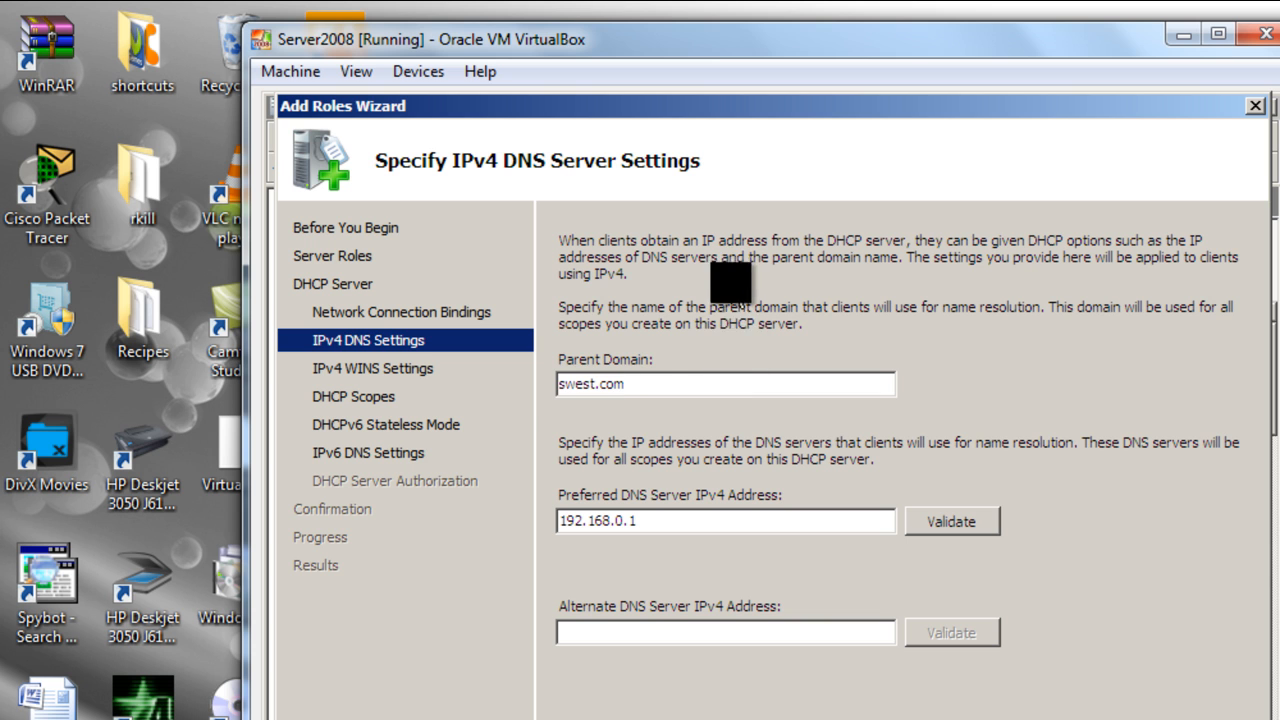
{"action": "left_click_drag", "start_coordinate": [651, 377], "coordinate": [529, 377]}
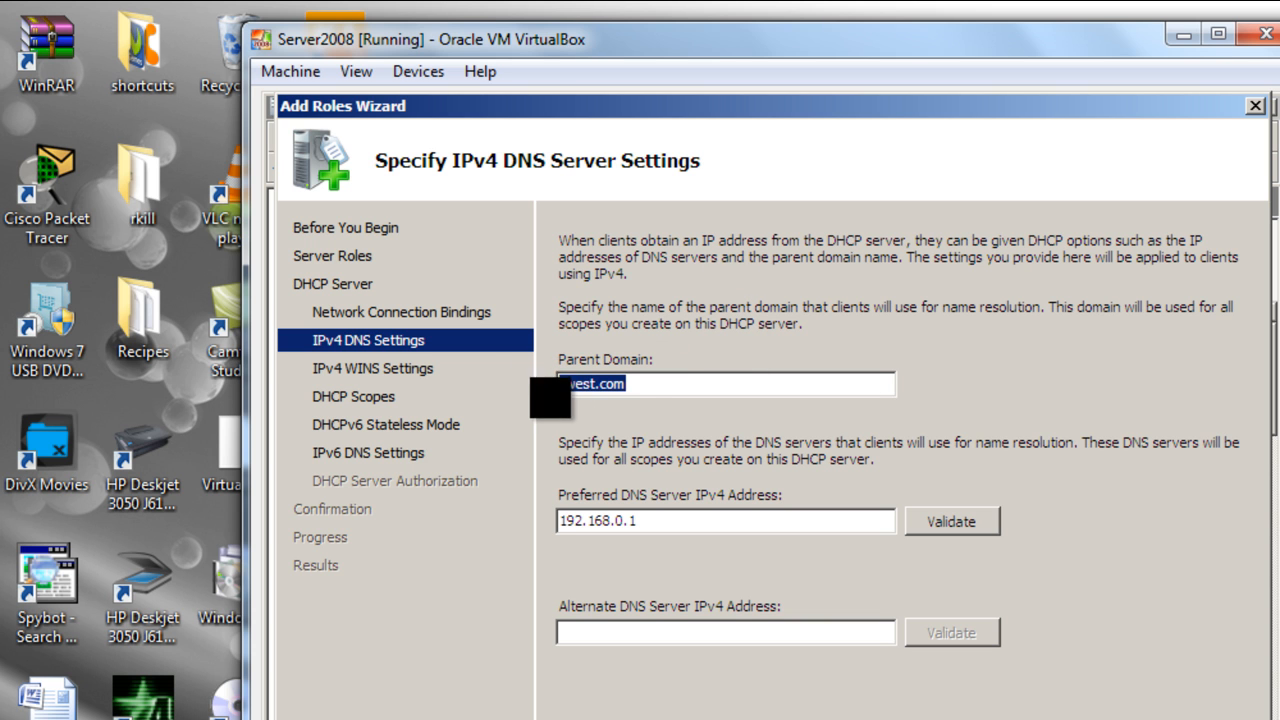
{"action": "left_click", "coordinate": [669, 382]}
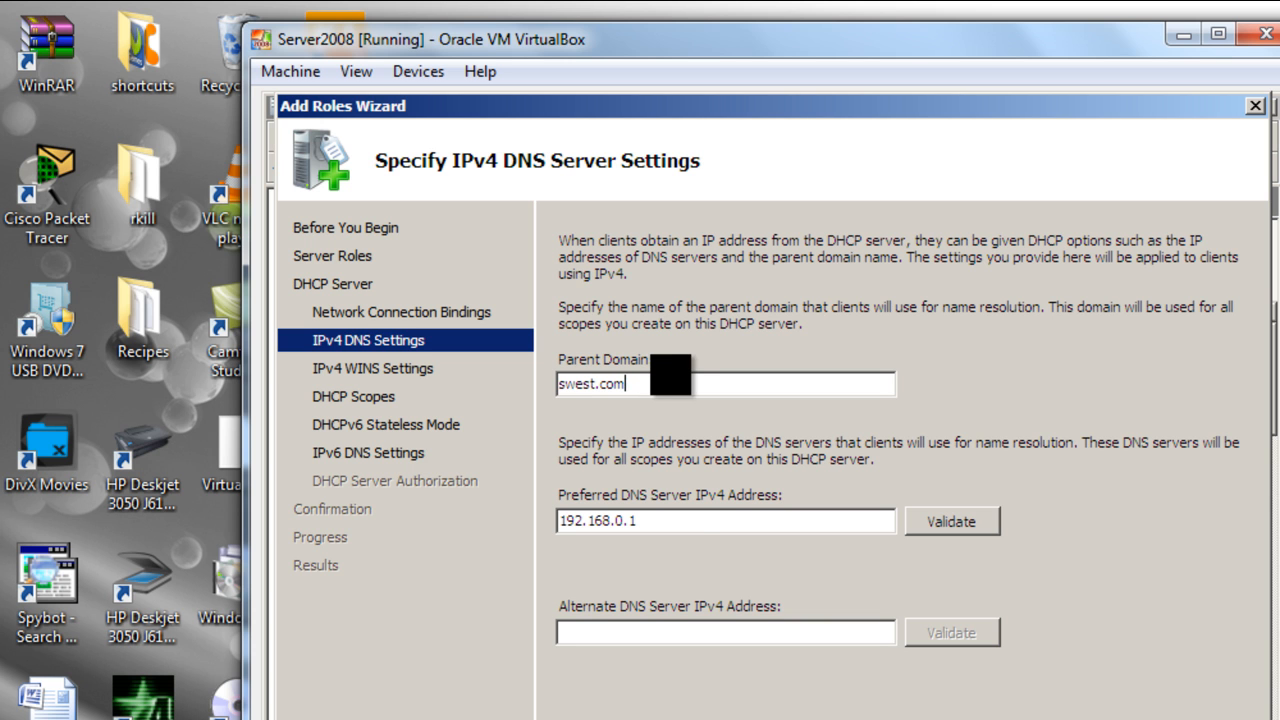
{"action": "left_click", "coordinate": [660, 521]}
{"action": "left_click_drag", "start_coordinate": [660, 521], "coordinate": [540, 521]}
{"action": "left_click", "coordinate": [662, 521]}
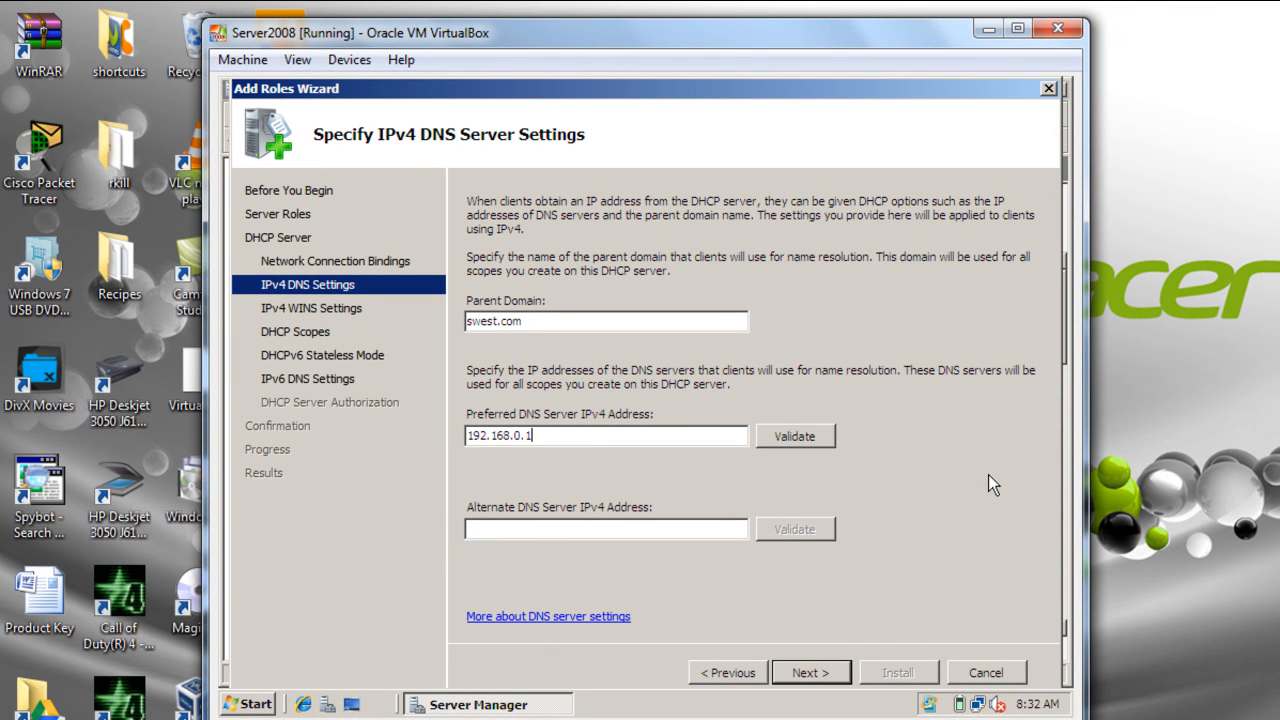
{"action": "left_click", "coordinate": [509, 530]}
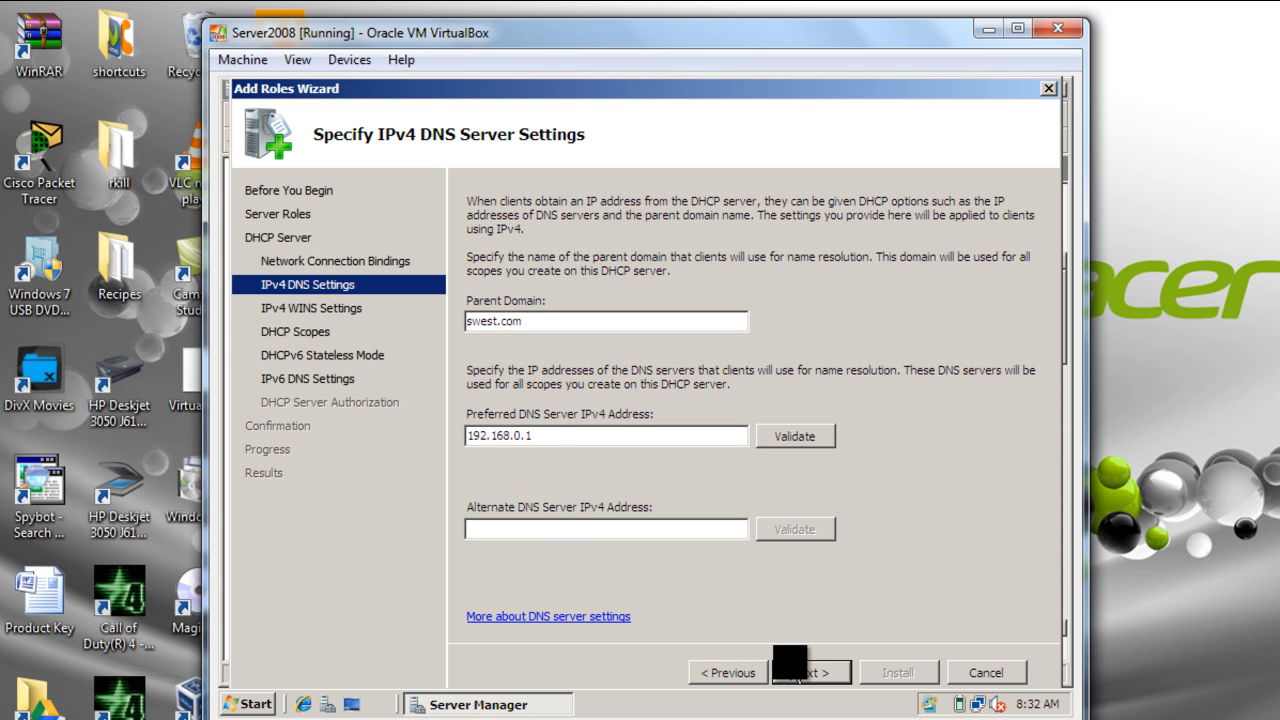
{"action": "left_click", "coordinate": [802, 670]}
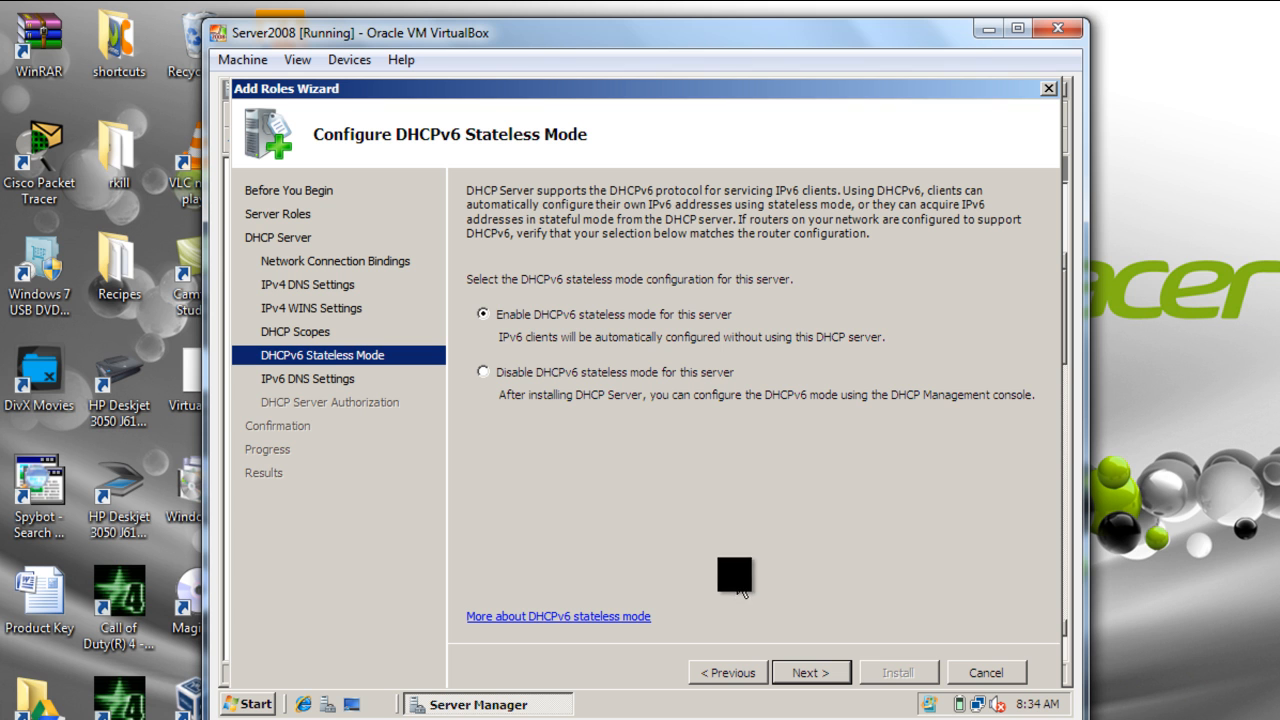
Step: Disable DHCPv6 stateless mode and authorize the DHCP server in AD DS with the current credentials
{"action": "left_click", "coordinate": [591, 369]}
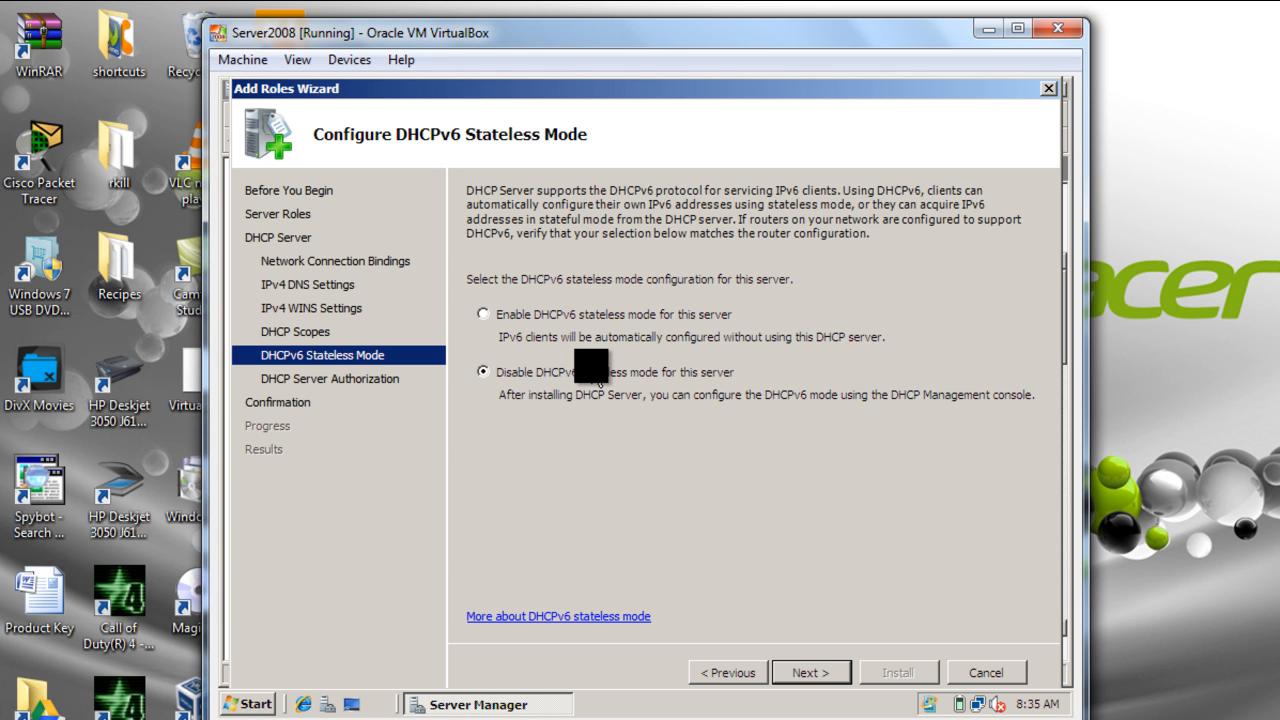
{"action": "left_click", "coordinate": [812, 672]}
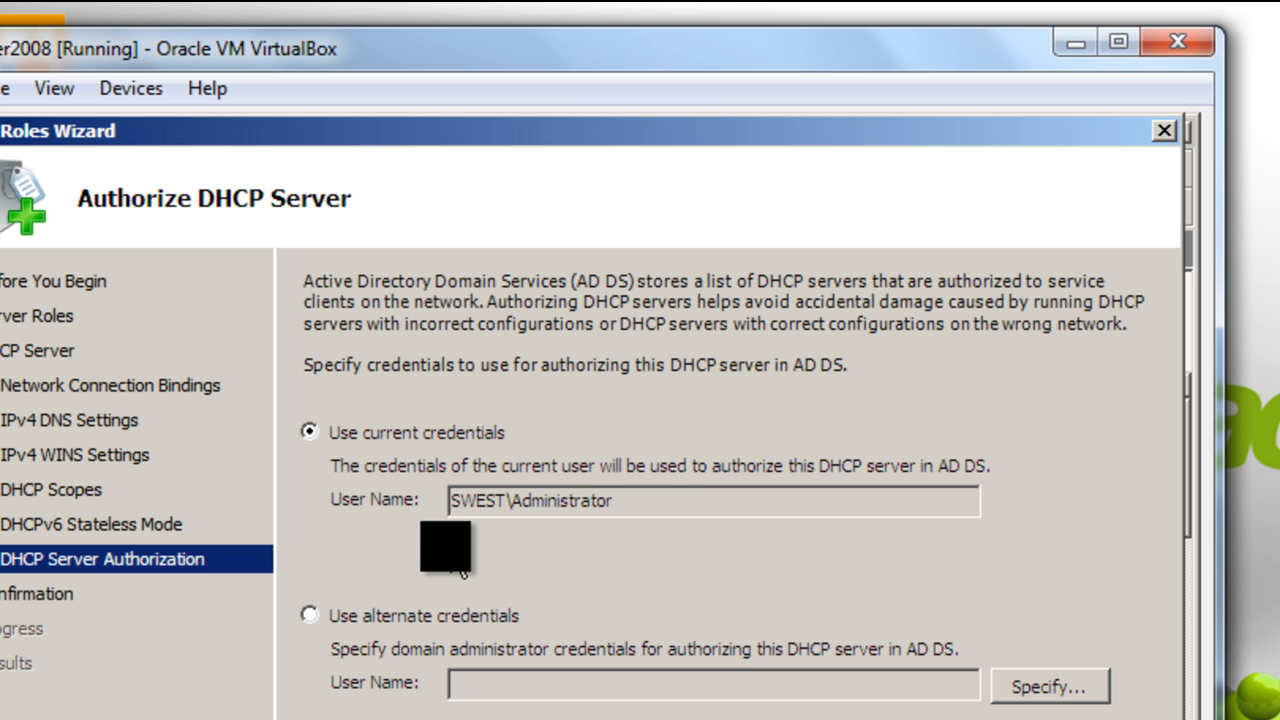
{"action": "left_click_drag", "start_coordinate": [636, 500], "coordinate": [423, 502]}
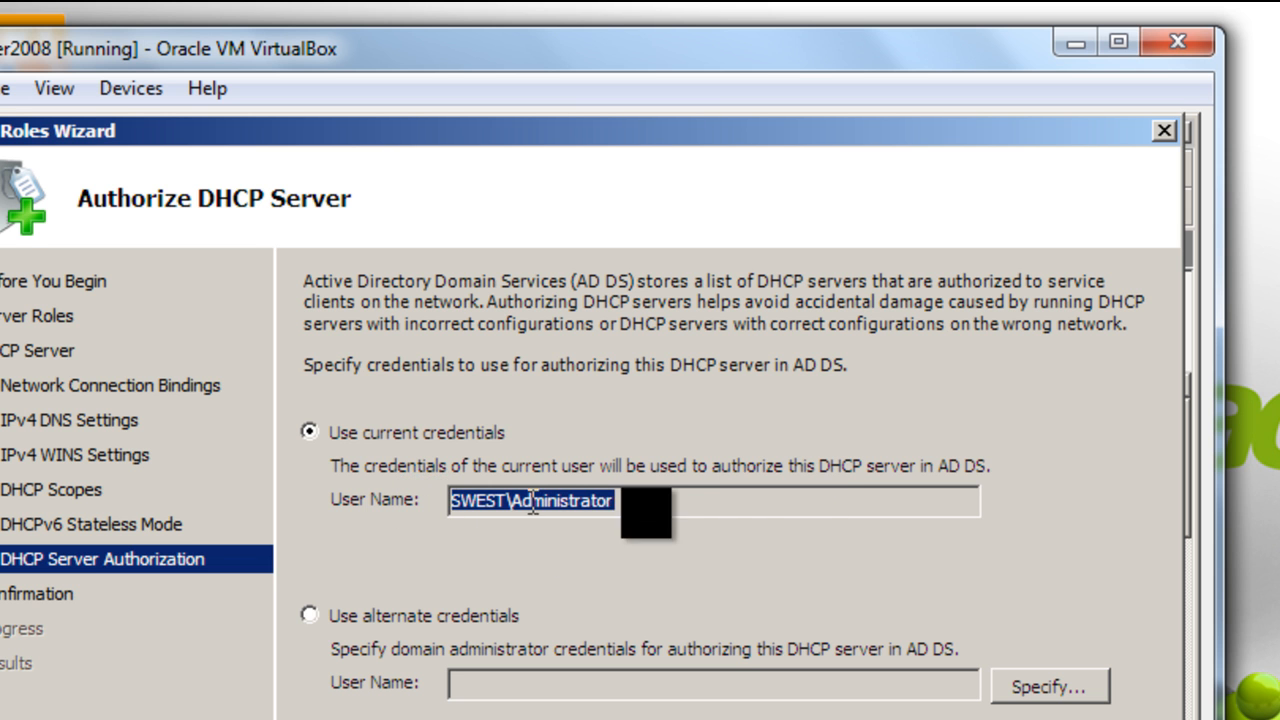
{"action": "left_click", "coordinate": [686, 494]}
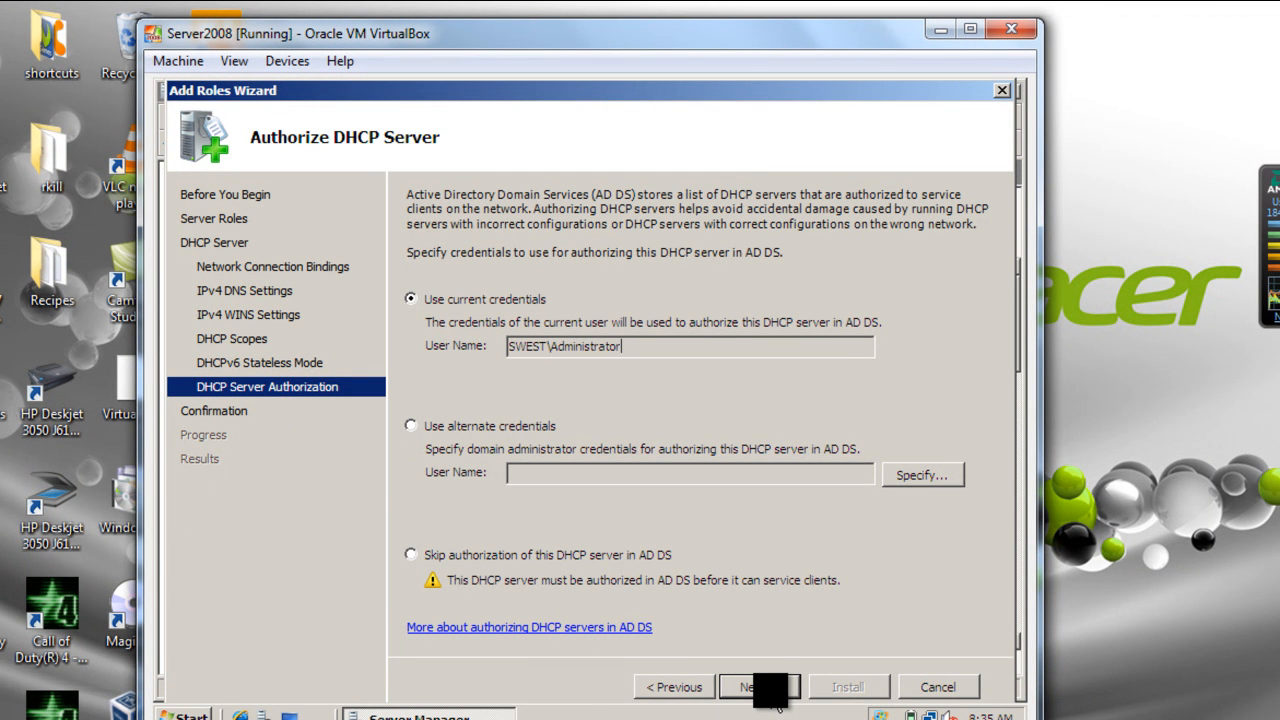
{"action": "left_click", "coordinate": [770, 690]}
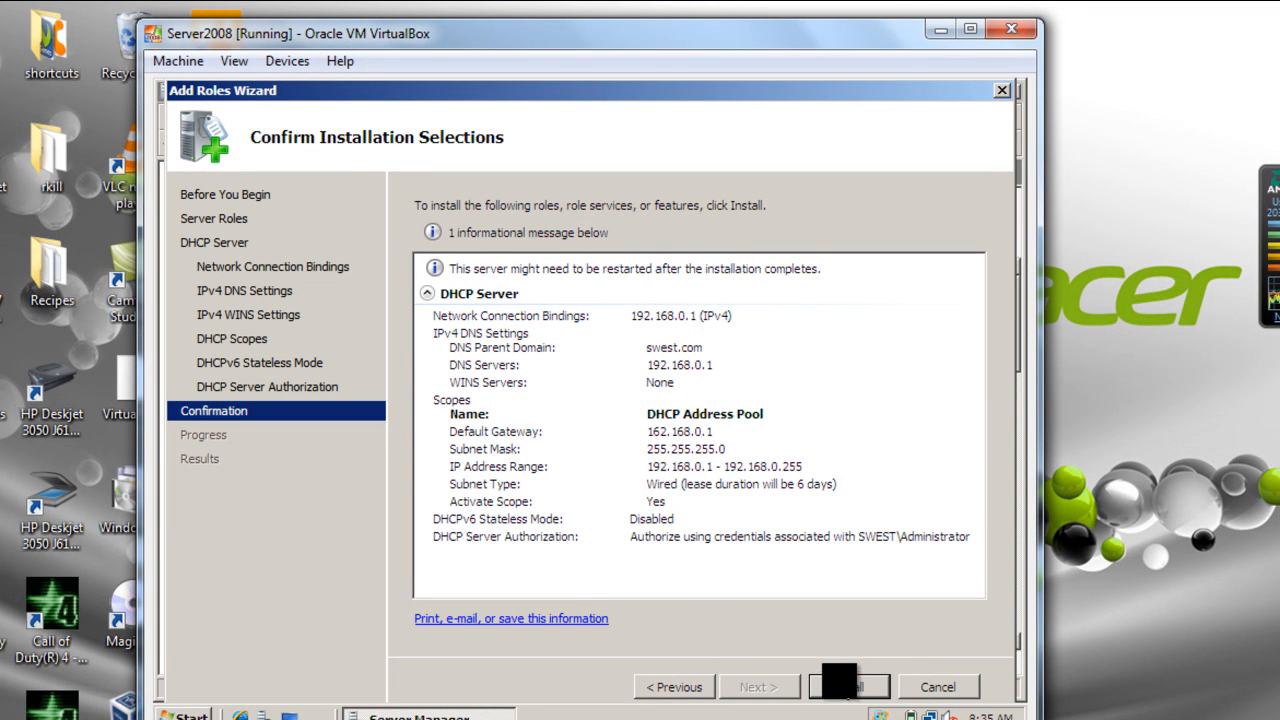
Step: Install the DHCP Server role with the confirmed selections and close the finished wizard
{"action": "left_click", "coordinate": [848, 690]}
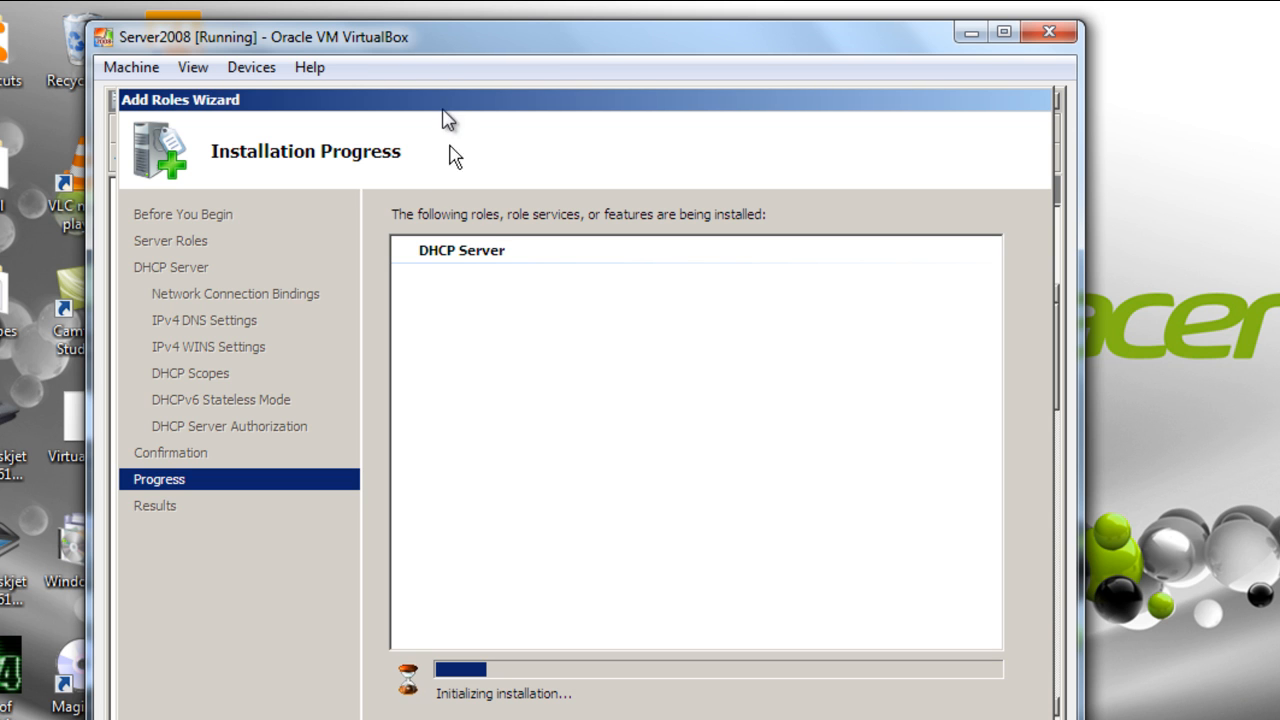
{"action": "left_click_drag", "start_coordinate": [429, 56], "coordinate": [212, 46]}
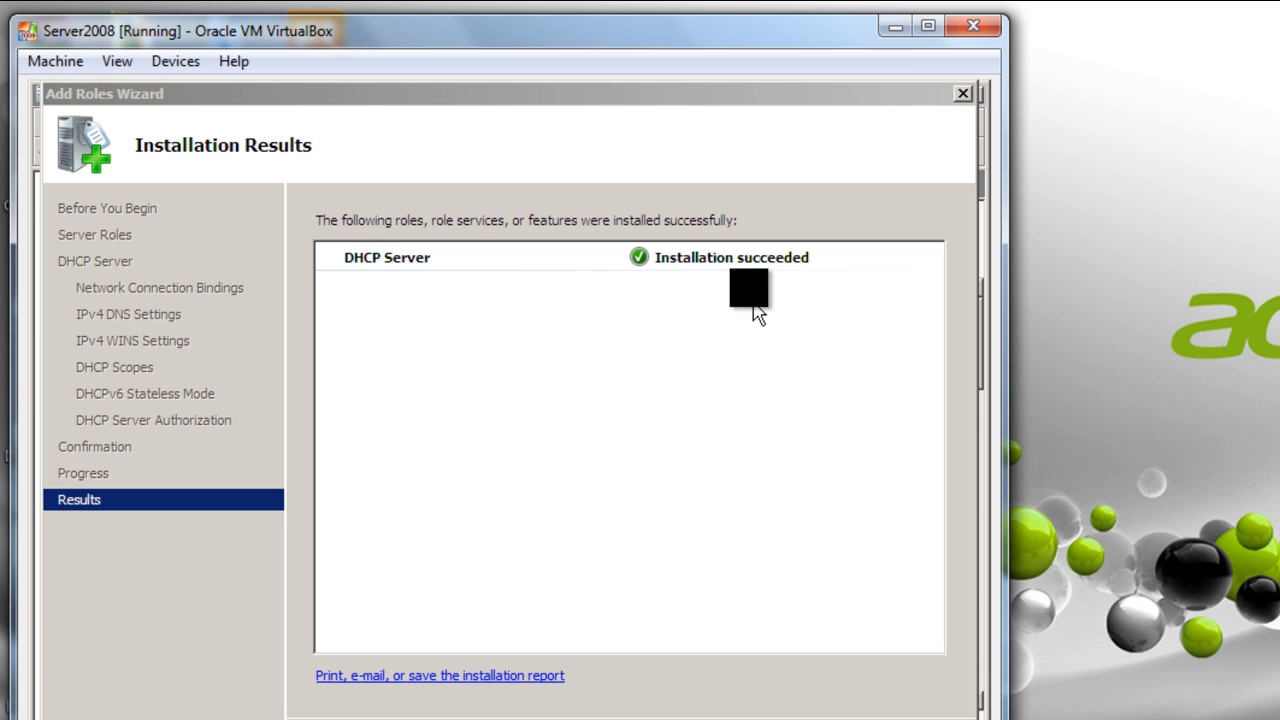
{"action": "left_click", "coordinate": [710, 253]}
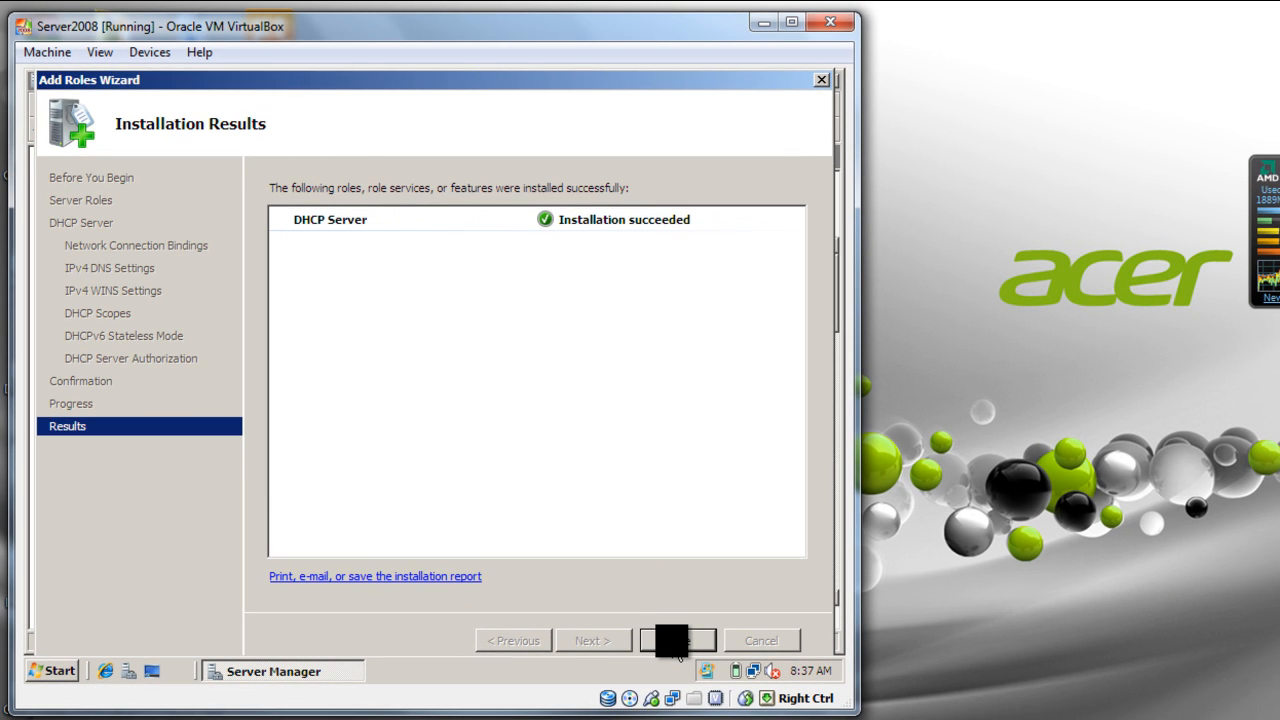
{"action": "left_click", "coordinate": [698, 660]}
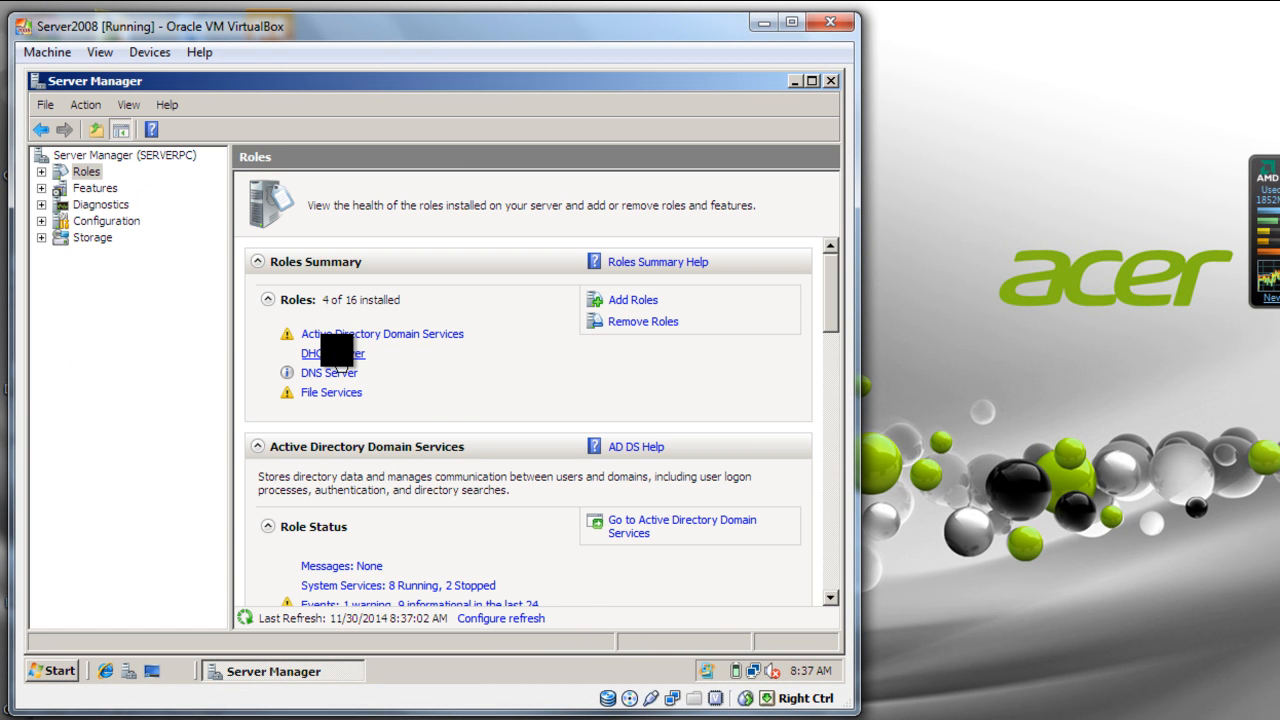
Step: Minimize Server Manager, open the DHCP administrative console and expand the serverpc.swest.com server
{"action": "left_click", "coordinate": [795, 81]}
{"action": "left_click", "coordinate": [50, 676]}
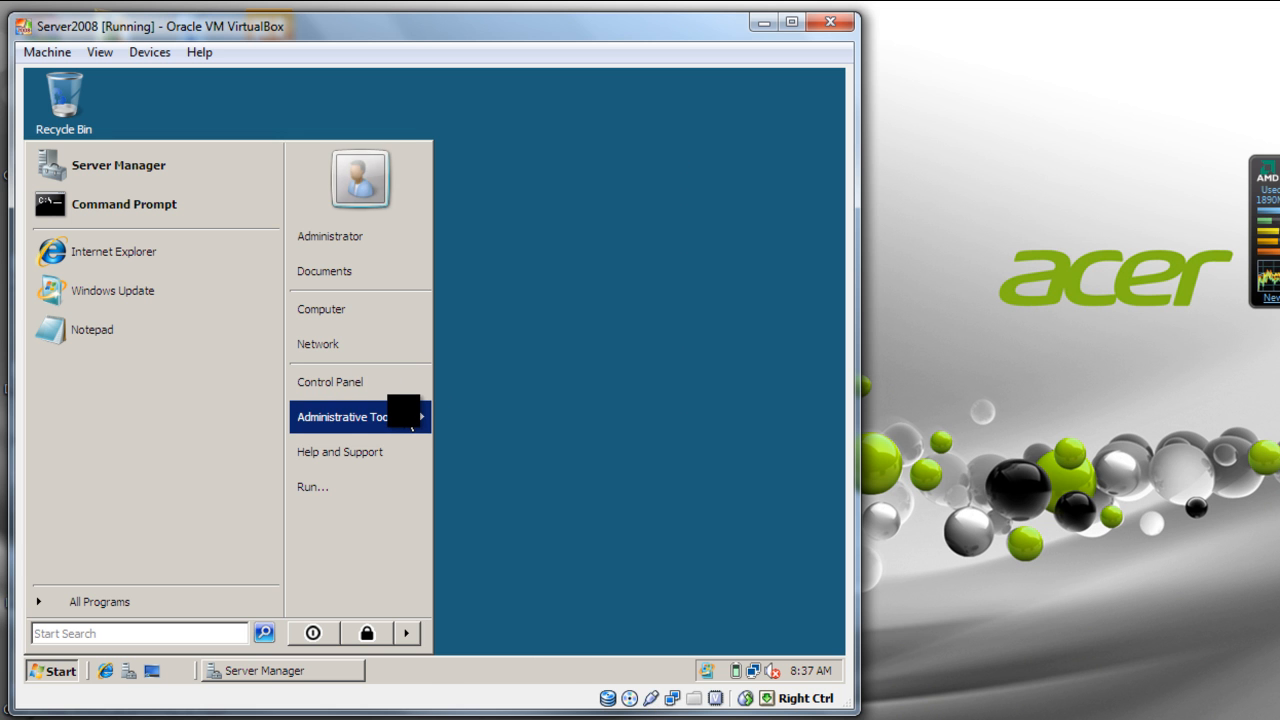
{"action": "mouse_move", "coordinate": [410, 416]}
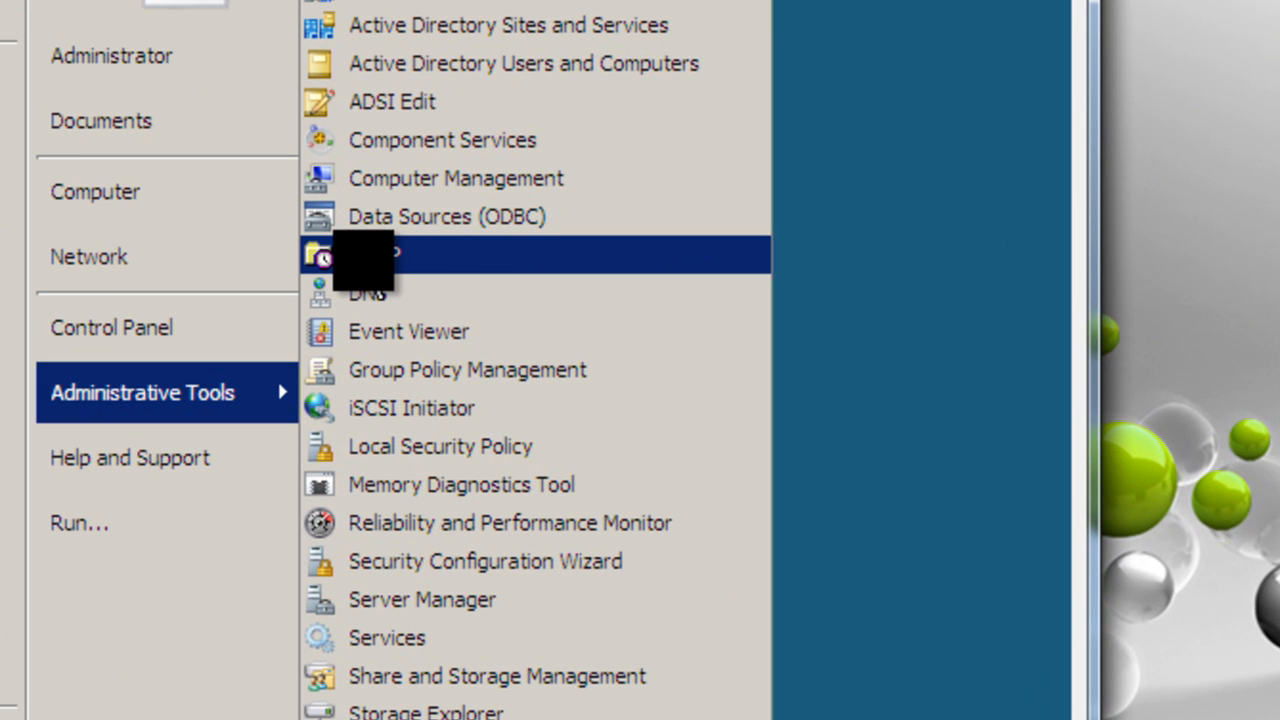
{"action": "left_click", "coordinate": [378, 262]}
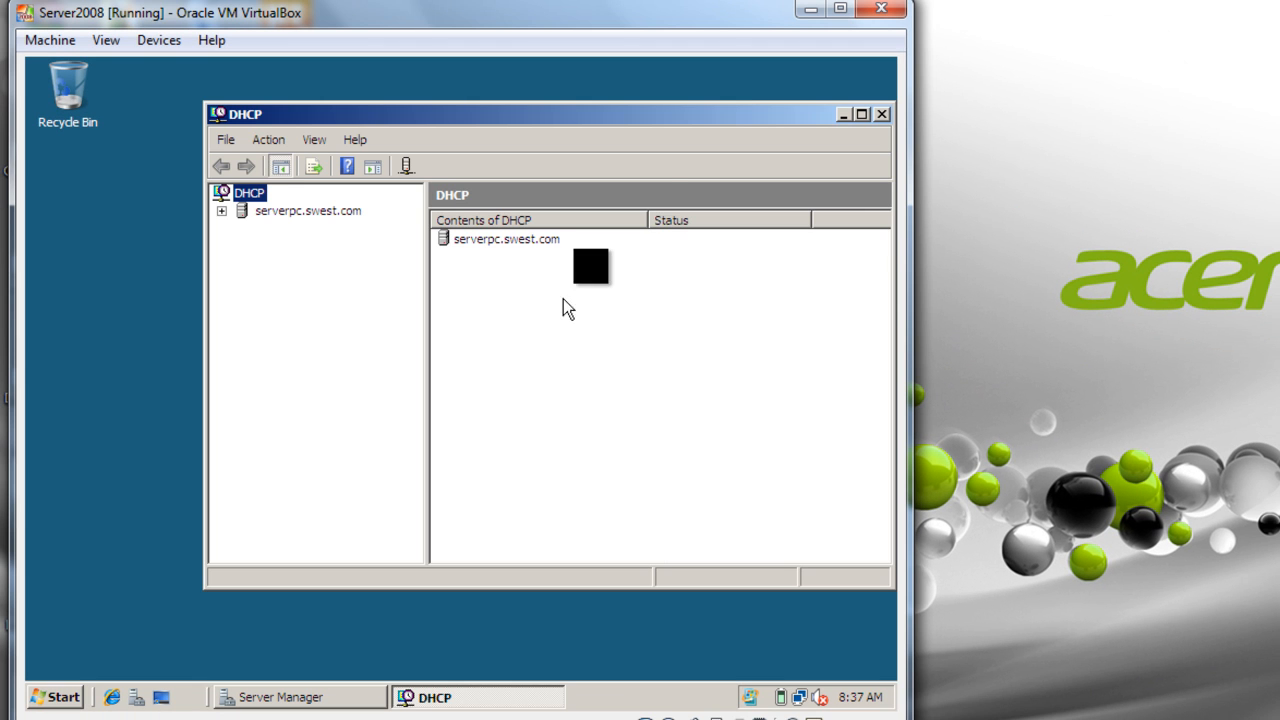
{"action": "left_click_drag", "start_coordinate": [736, 114], "coordinate": [606, 111]}
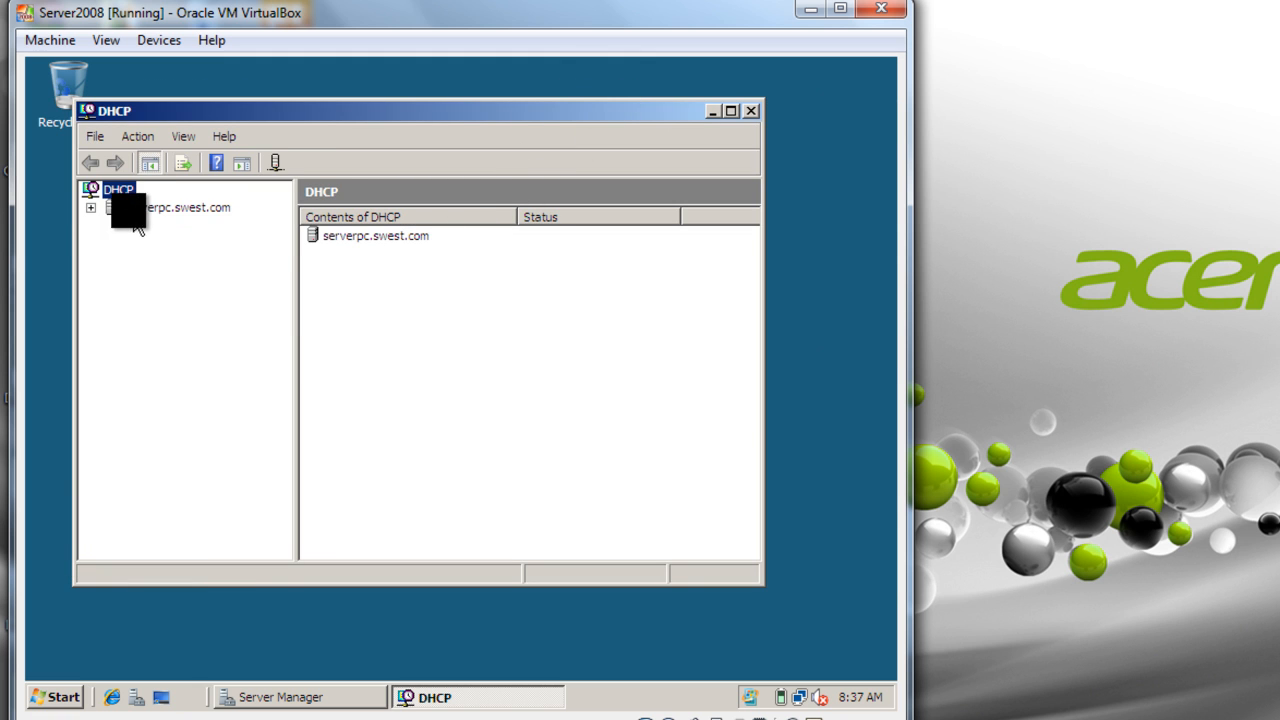
{"action": "left_click", "coordinate": [160, 207]}
{"action": "left_click", "coordinate": [91, 207]}
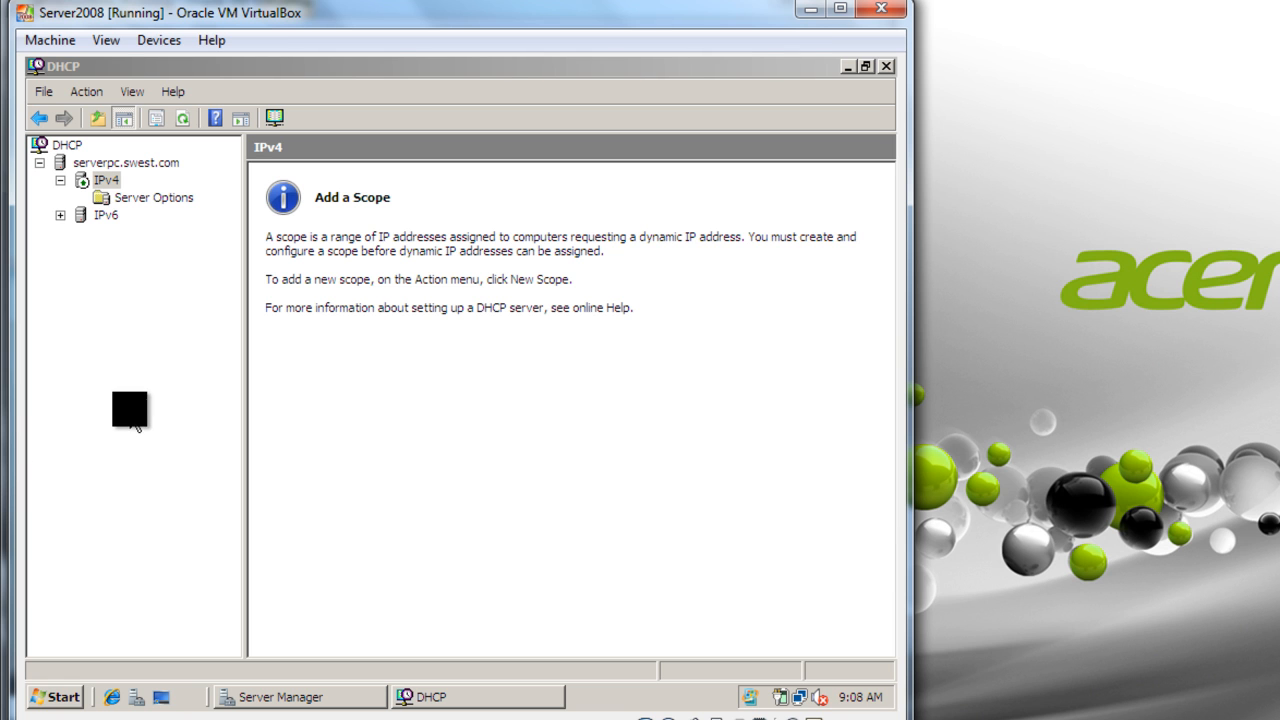
Step: Start a new IPv4 scope, name it "DHCP IP Pool" with the description "Connecting to Server", and continue to the address range
{"action": "right_click", "coordinate": [106, 178]}
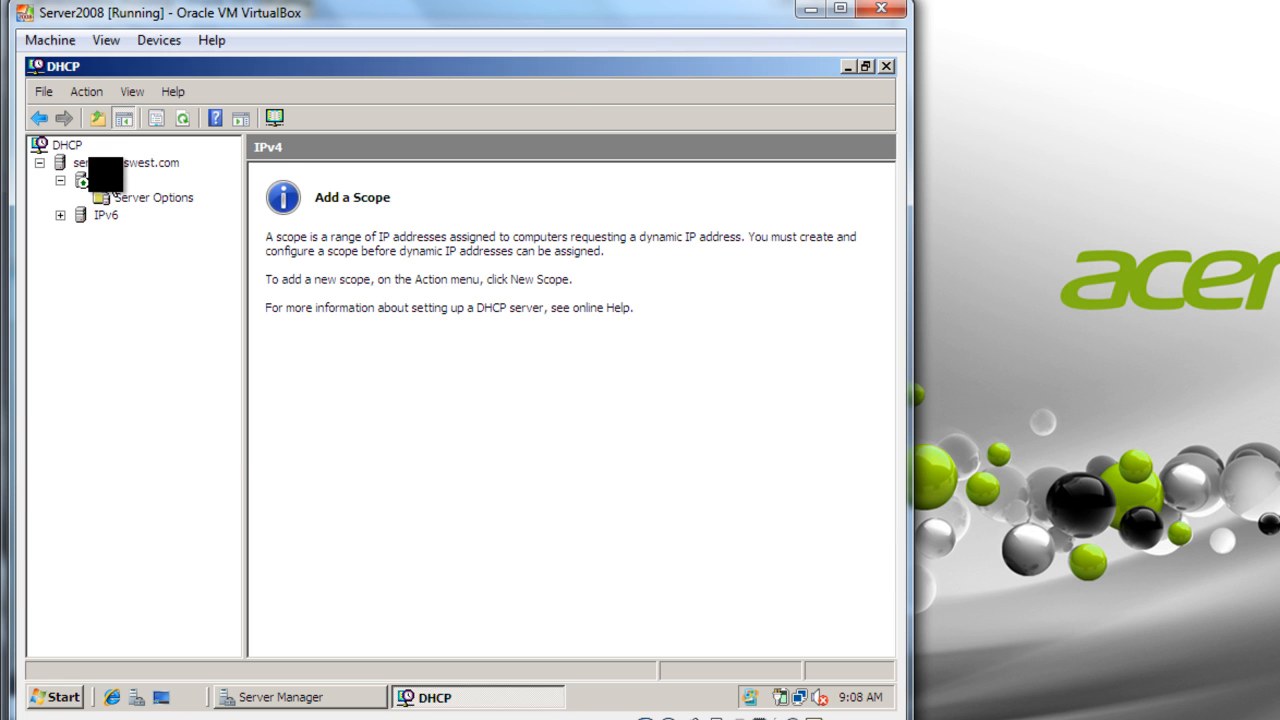
{"action": "left_click", "coordinate": [434, 200]}
{"action": "right_click", "coordinate": [106, 181]}
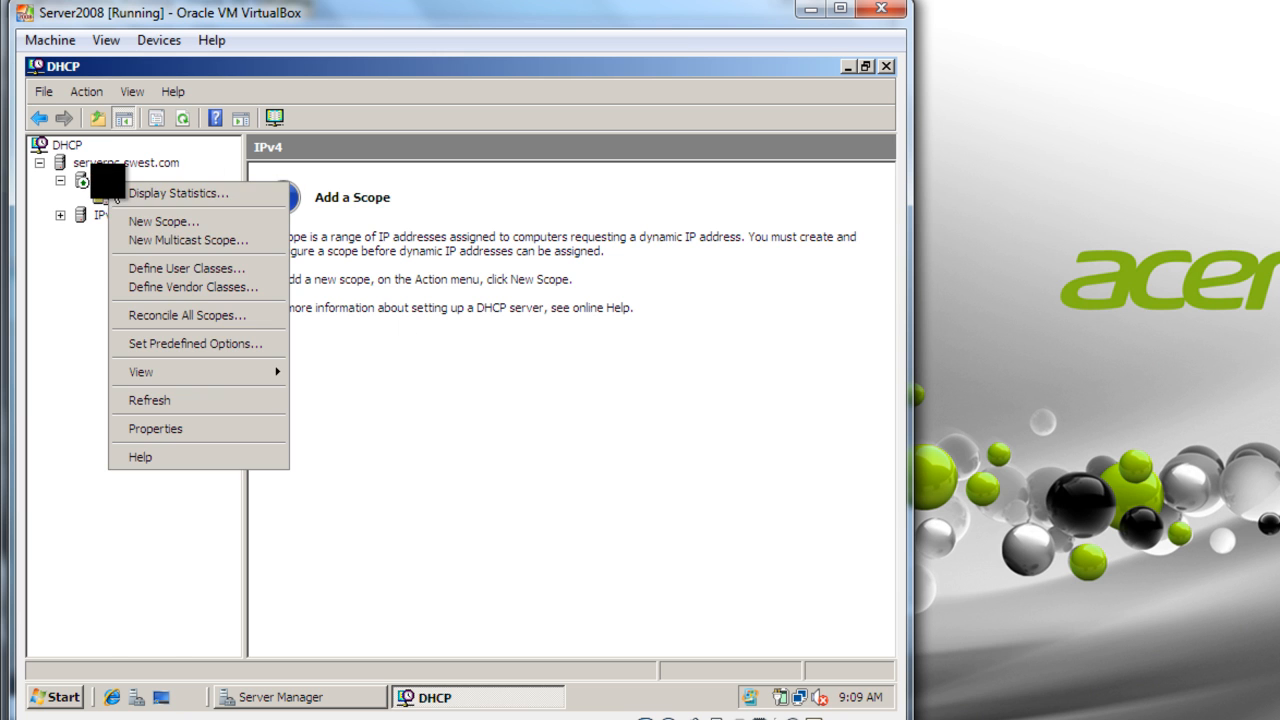
{"action": "left_click", "coordinate": [152, 220]}
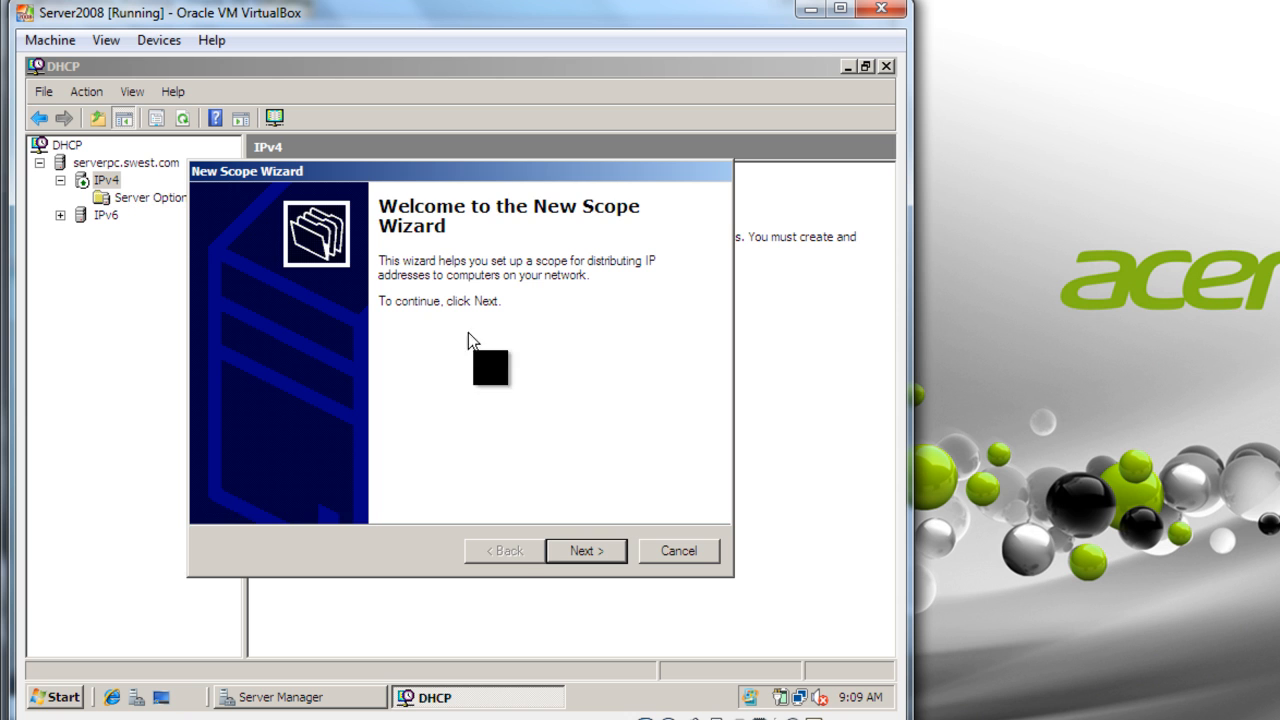
{"action": "left_click", "coordinate": [590, 551]}
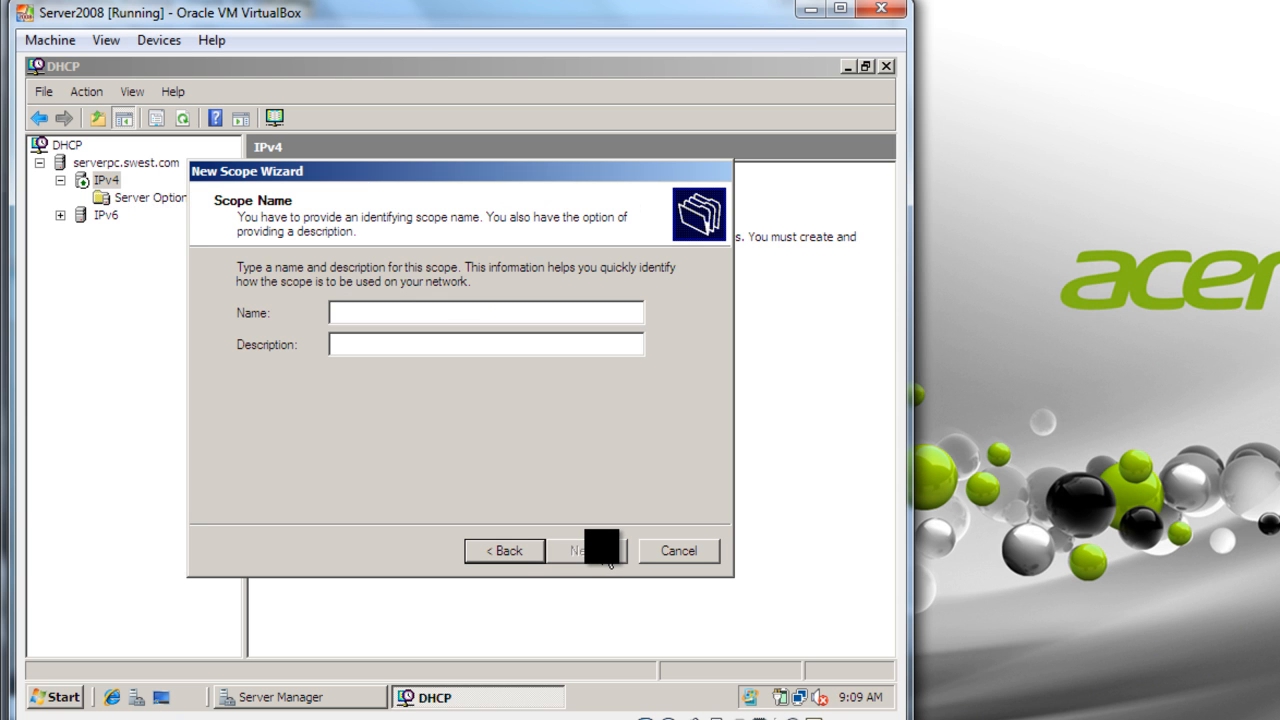
{"action": "type", "text": "DHCP IP Pool"}
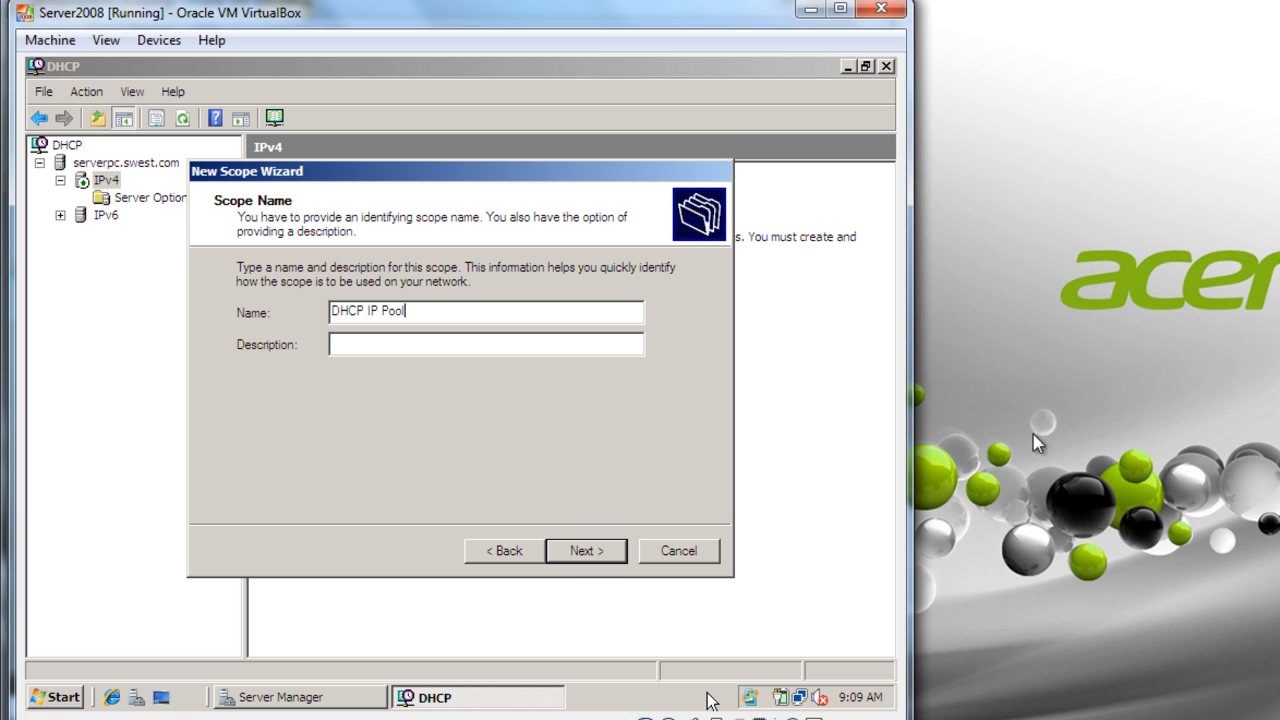
{"action": "left_click", "coordinate": [580, 342]}
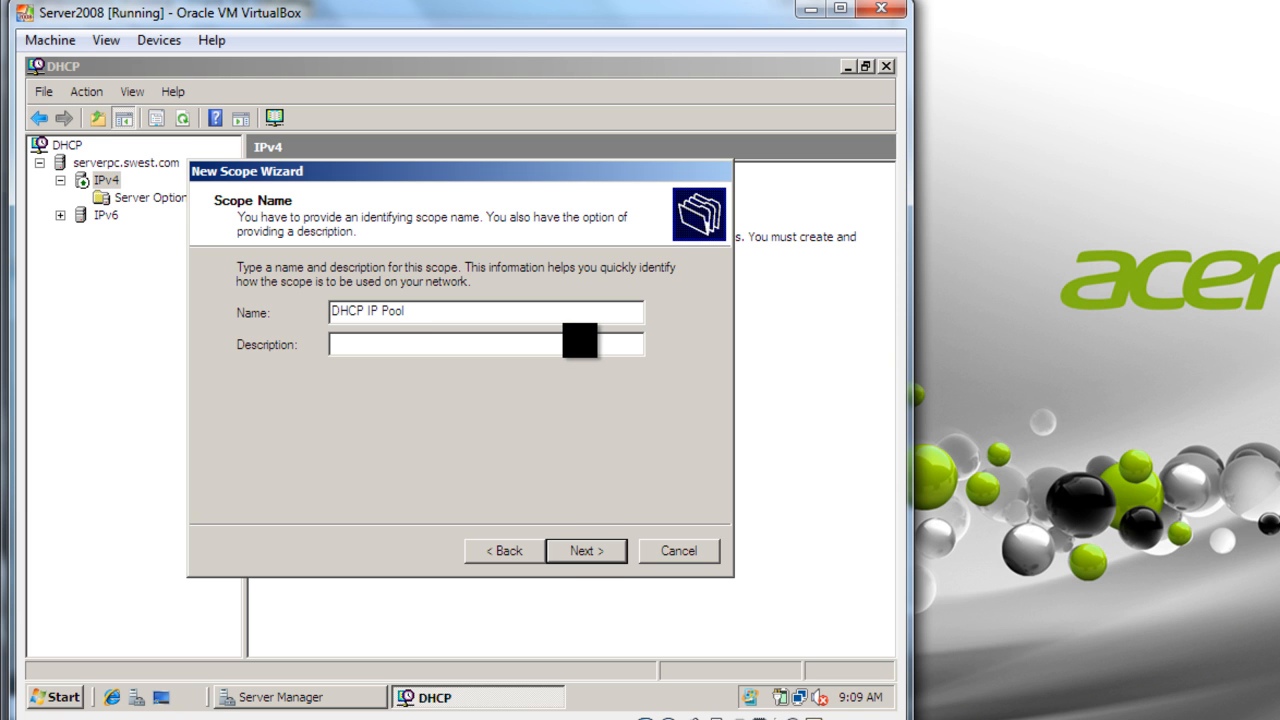
{"action": "type", "text": "Connecting to Server"}
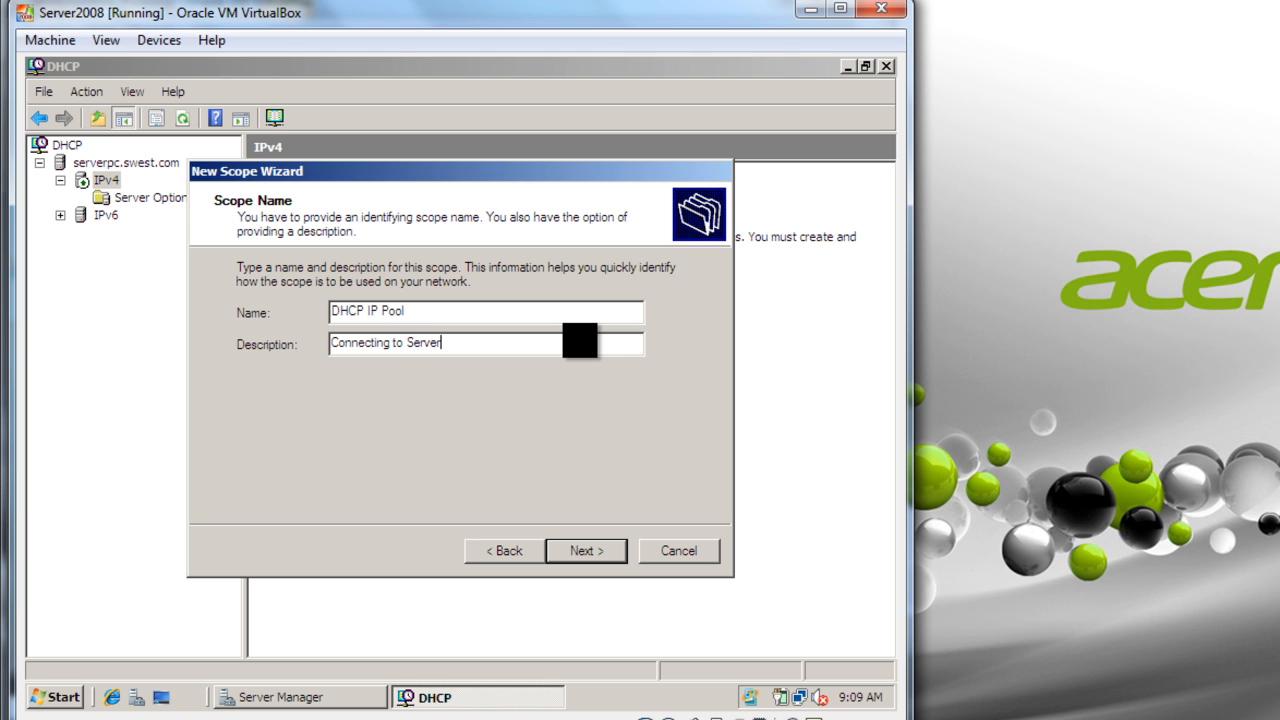
{"action": "left_click", "coordinate": [608, 556]}
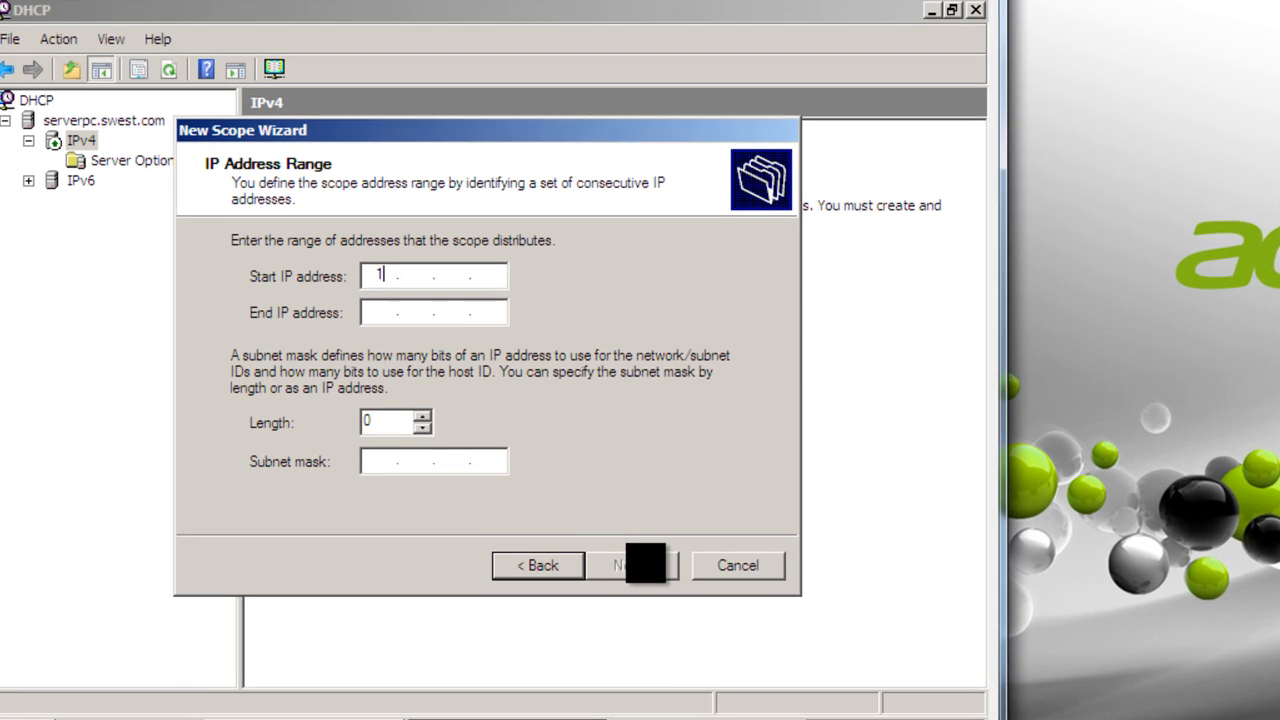
Step: Set the scope's start IP address to 192.168.0.1
{"action": "type", "text": "195"}
{"action": "key", "text": "BackSpace"}
{"action": "type", "text": "21680."}
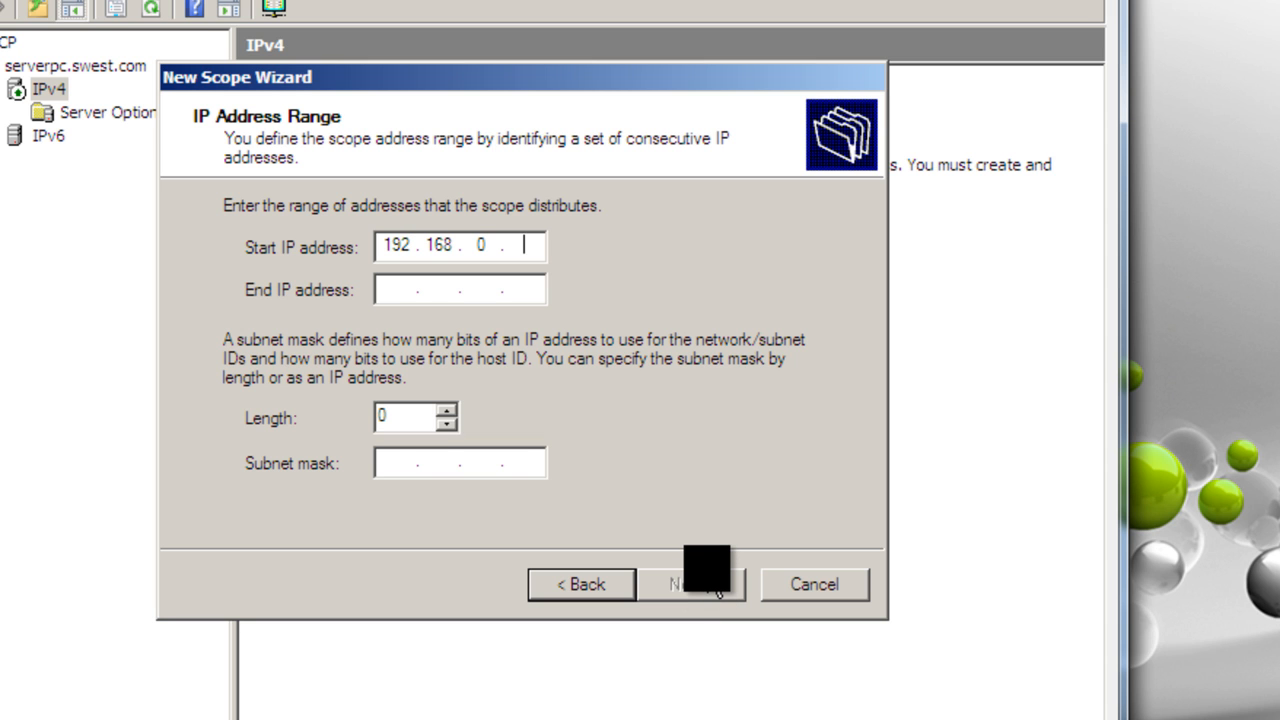
{"action": "type", "text": "1"}
{"action": "key", "text": "Tab"}
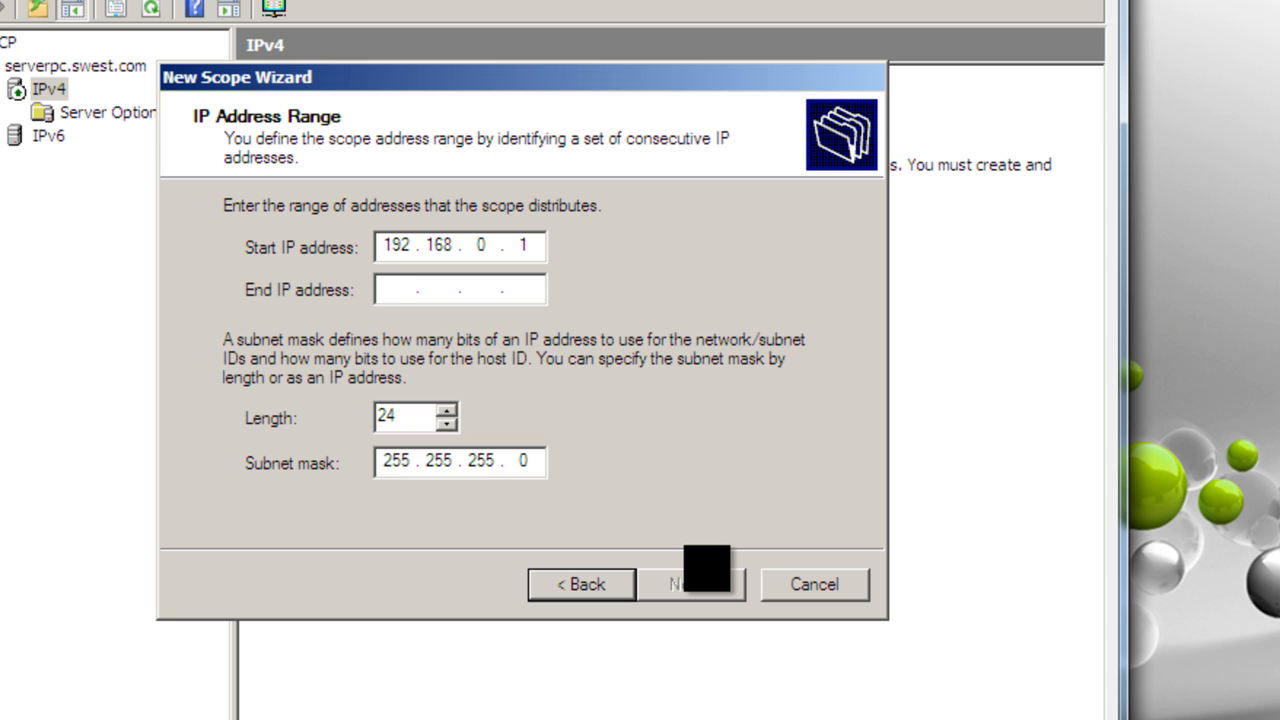
Step: Enter 192.168.0.255 as the scope's end IP address and try to continue with this range
{"action": "type", "text": "192 . "}
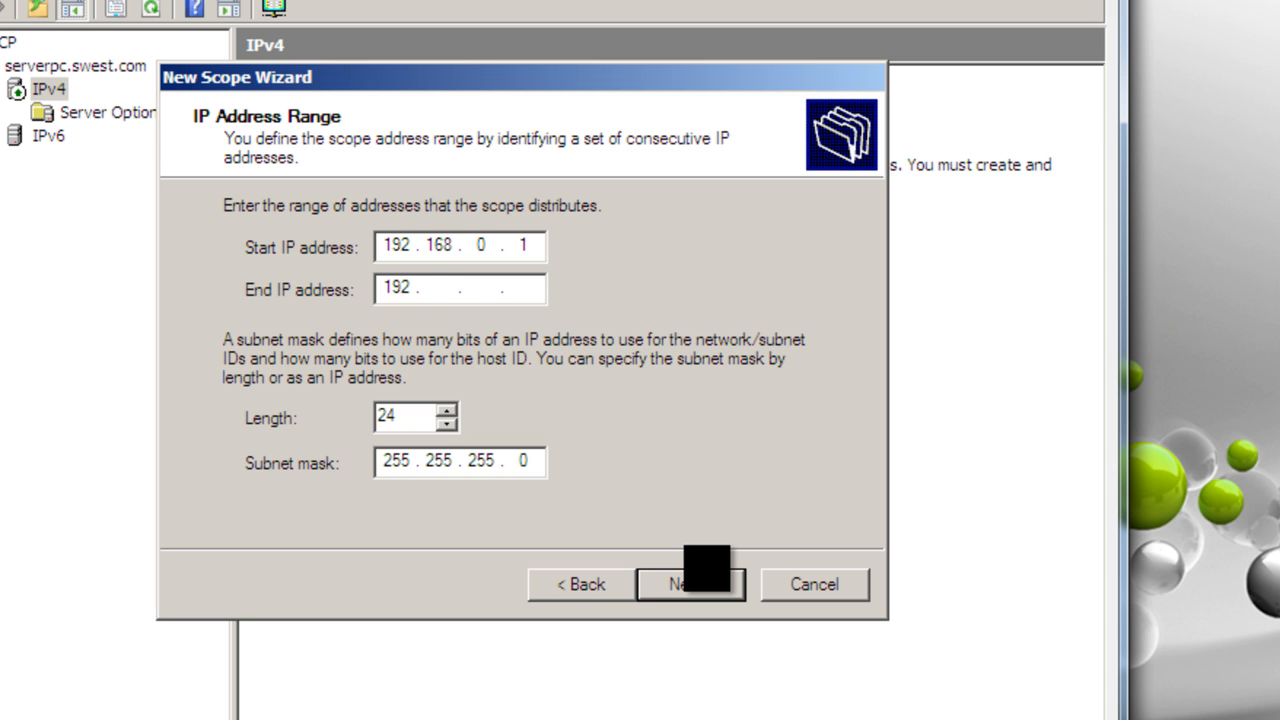
{"action": "type", "text": "168 . 0"}
{"action": "key", "text": "period"}
{"action": "type", "text": "255"}
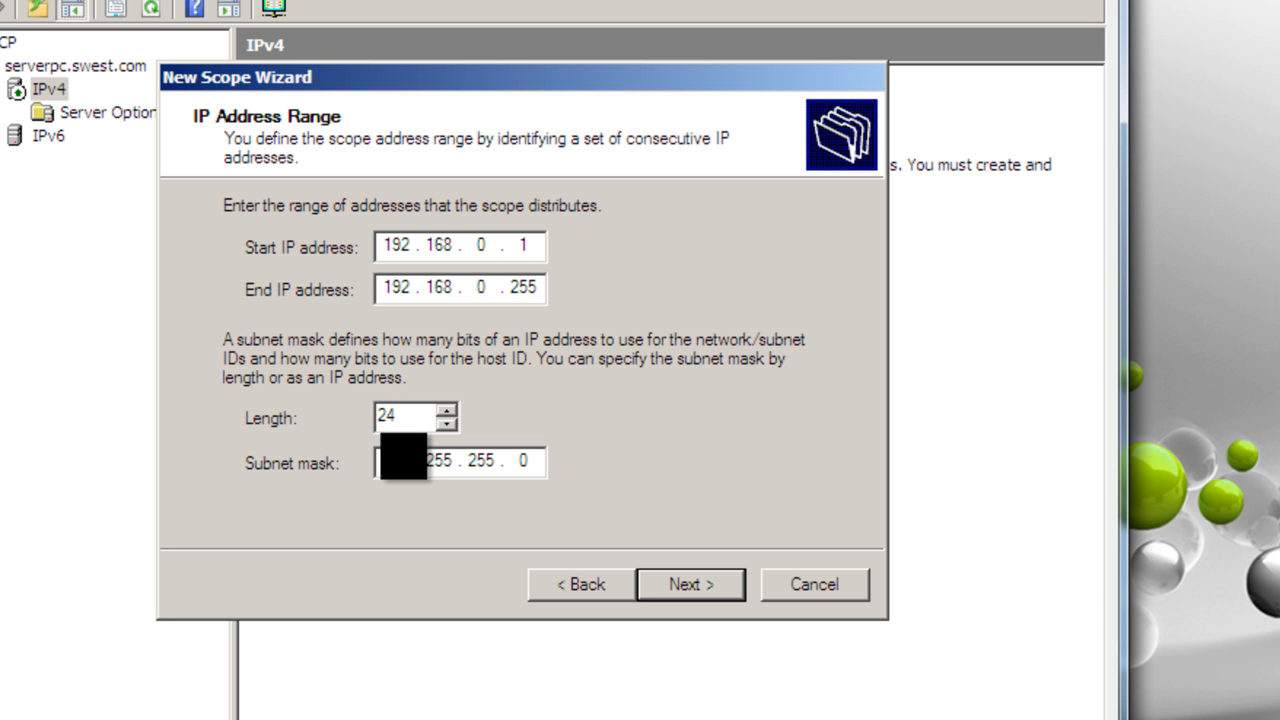
{"action": "left_click", "coordinate": [686, 600]}
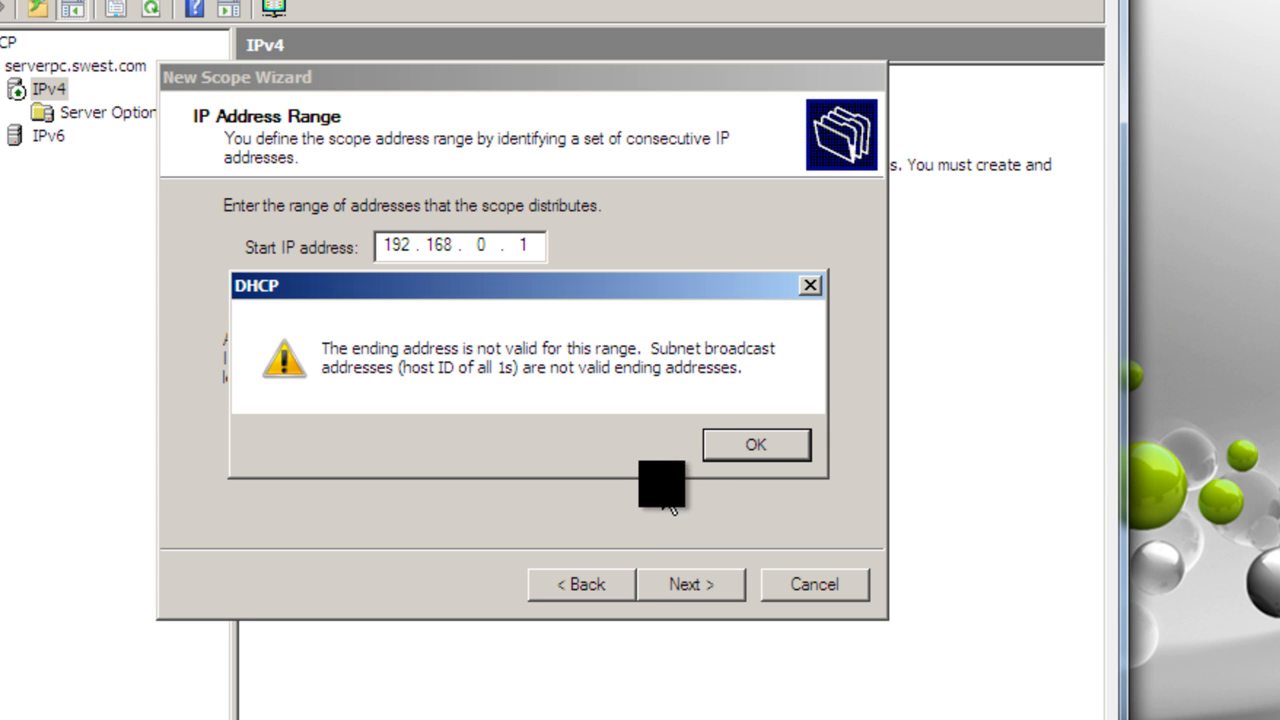
{"action": "left_click", "coordinate": [742, 446]}
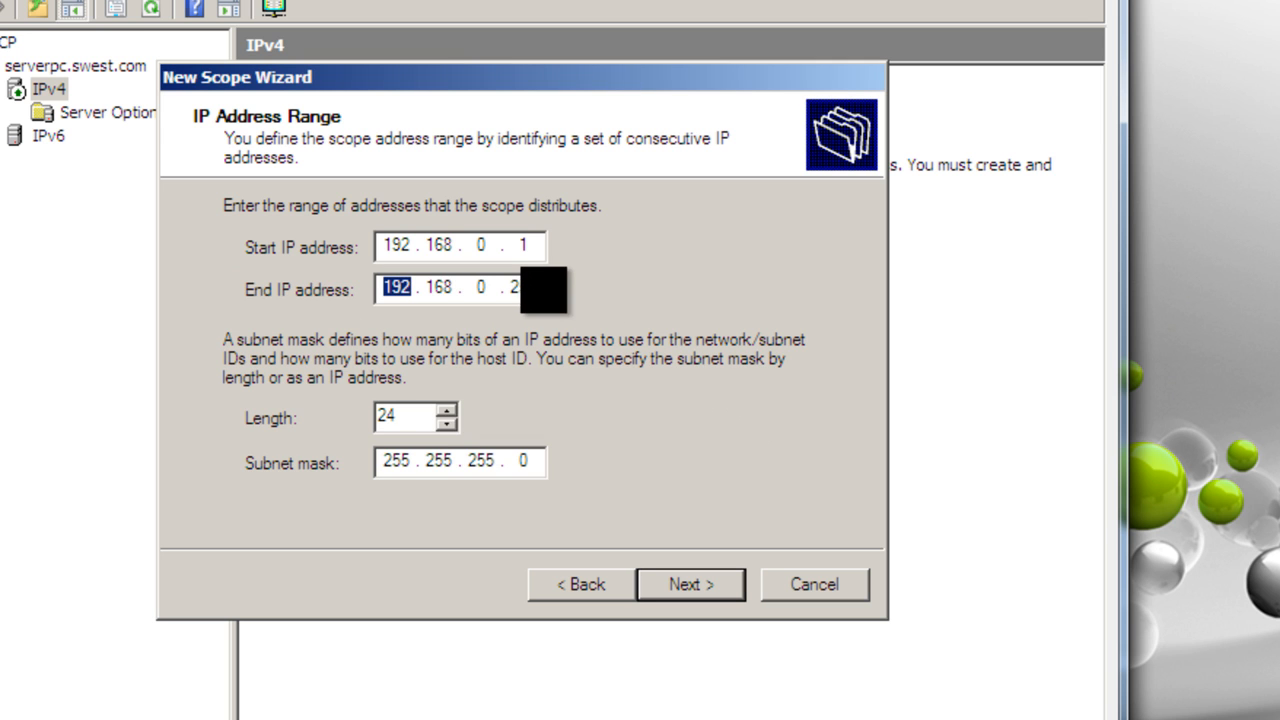
Step: Correct the scope's end IP address to 192.168.0.254 and continue to the exclusions
{"action": "left_click", "coordinate": [538, 290]}
{"action": "key", "text": "BackSpace"}
{"action": "type", "text": "4"}
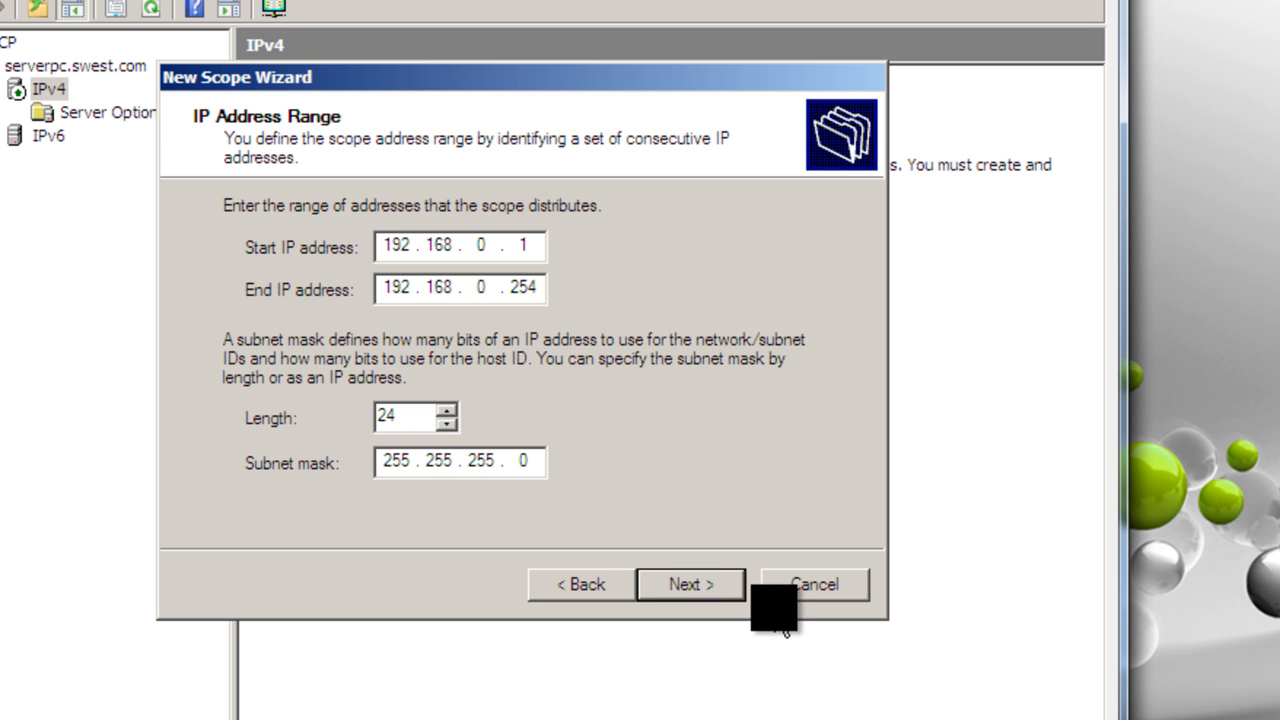
{"action": "left_click", "coordinate": [708, 586]}
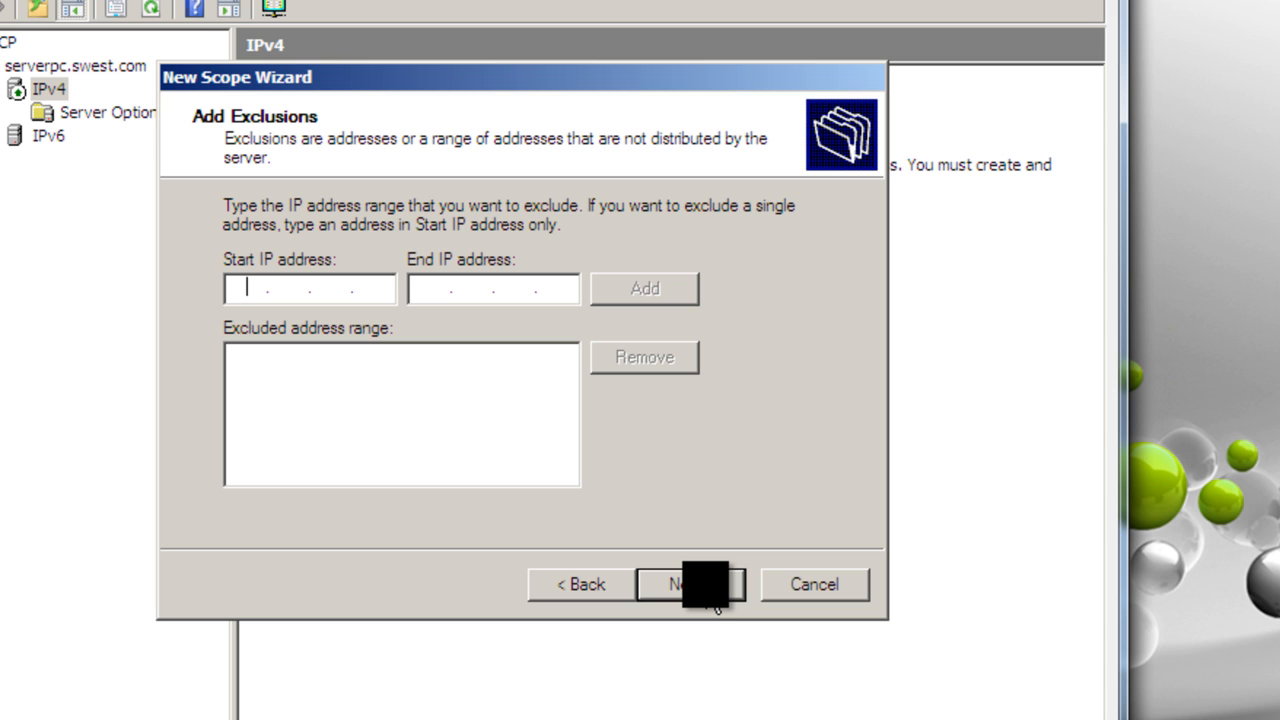
Step: Exclude the address range 192.168.0.1 to 192.168.0.10 from distribution and continue to the lease duration
{"action": "type", "text": "192.168.0"}
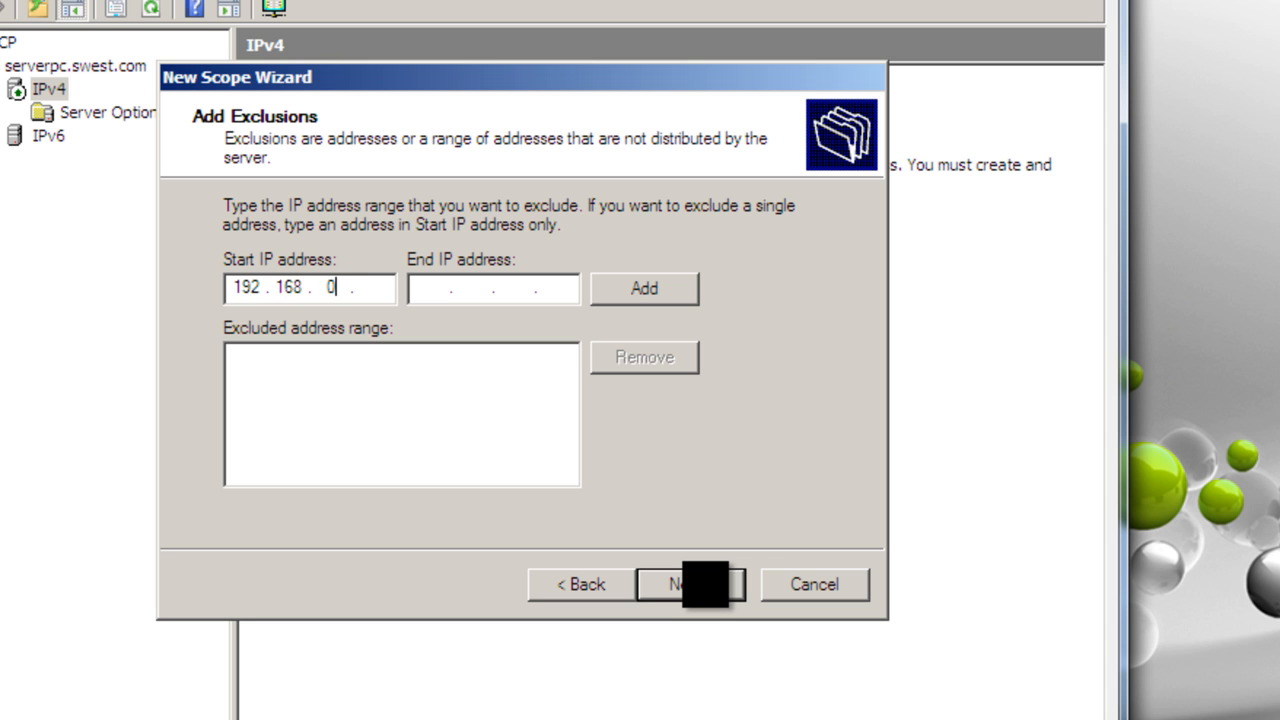
{"action": "type", "text": ".1"}
{"action": "key", "text": "Tab"}
{"action": "type", "text": "192 . 168 ."}
{"action": "type", "text": "0.10"}
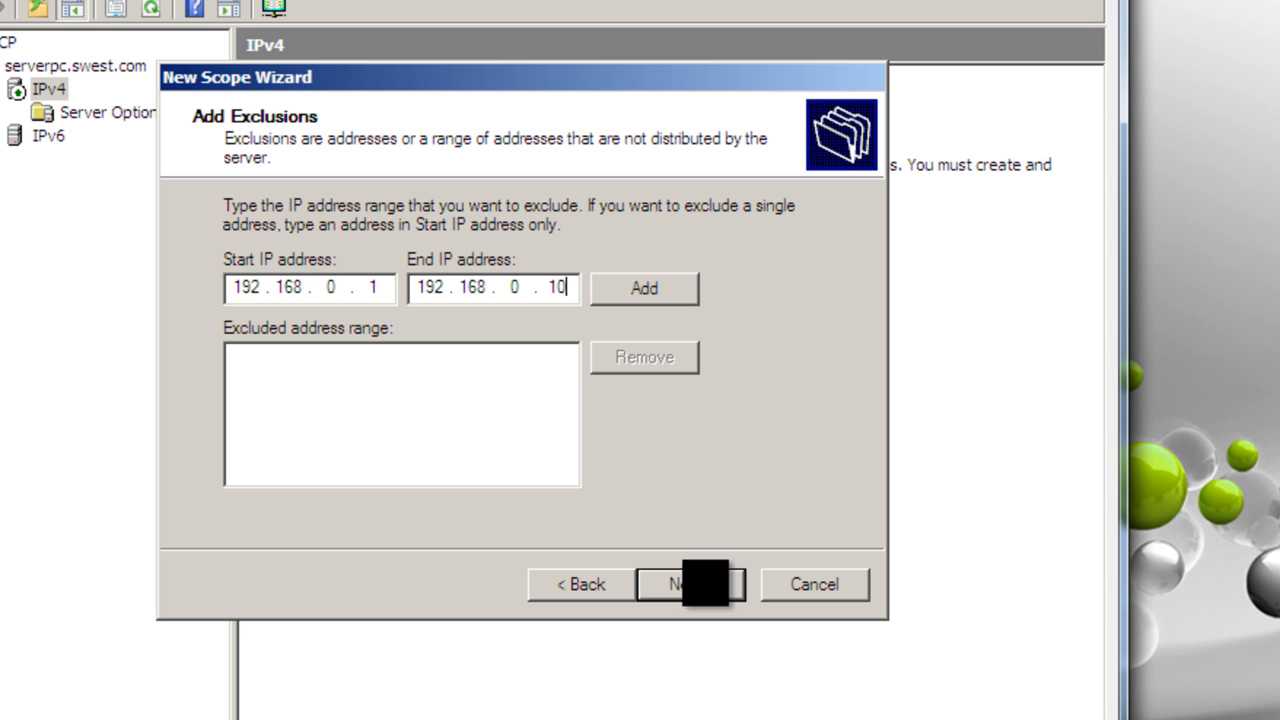
{"action": "left_click", "coordinate": [674, 306]}
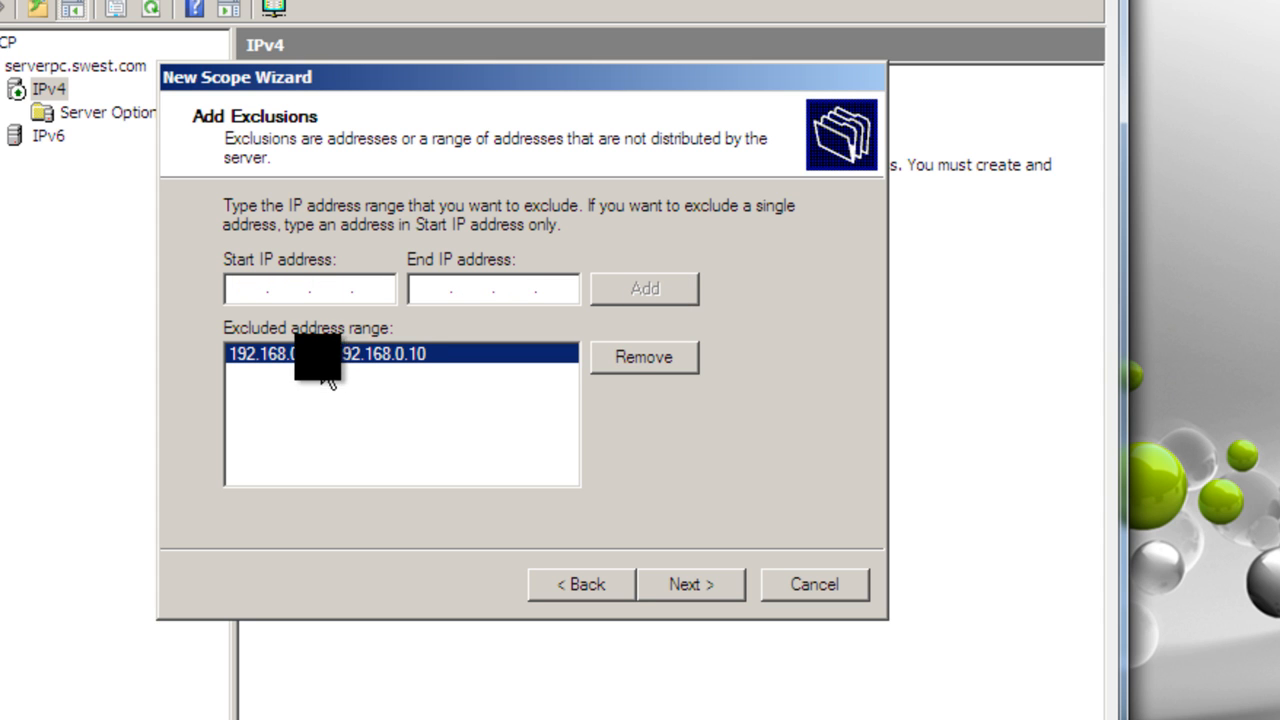
{"action": "left_click", "coordinate": [698, 604]}
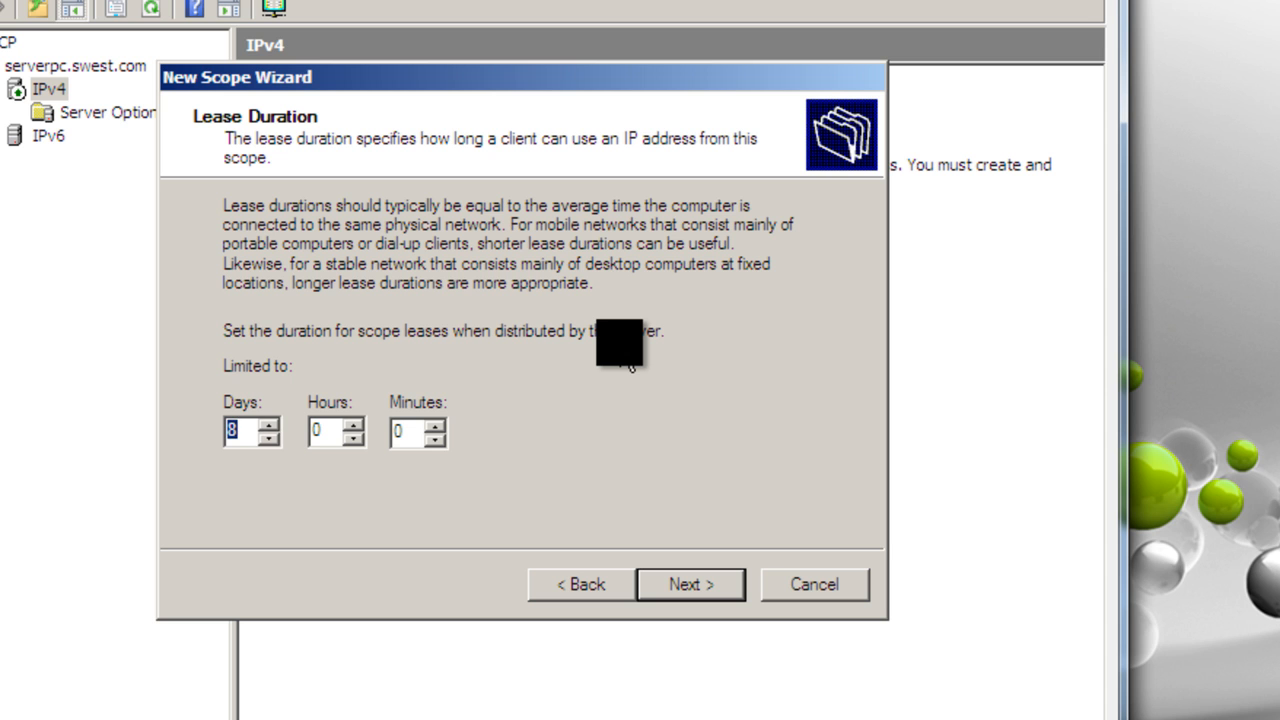
Step: Limit the scope's lease duration to 0 days and 2 hours, and continue to the DHCP options
{"action": "type", "text": "0"}
{"action": "key", "text": "Tab"}
{"action": "type", "text": "2"}
{"action": "left_click", "coordinate": [690, 598]}
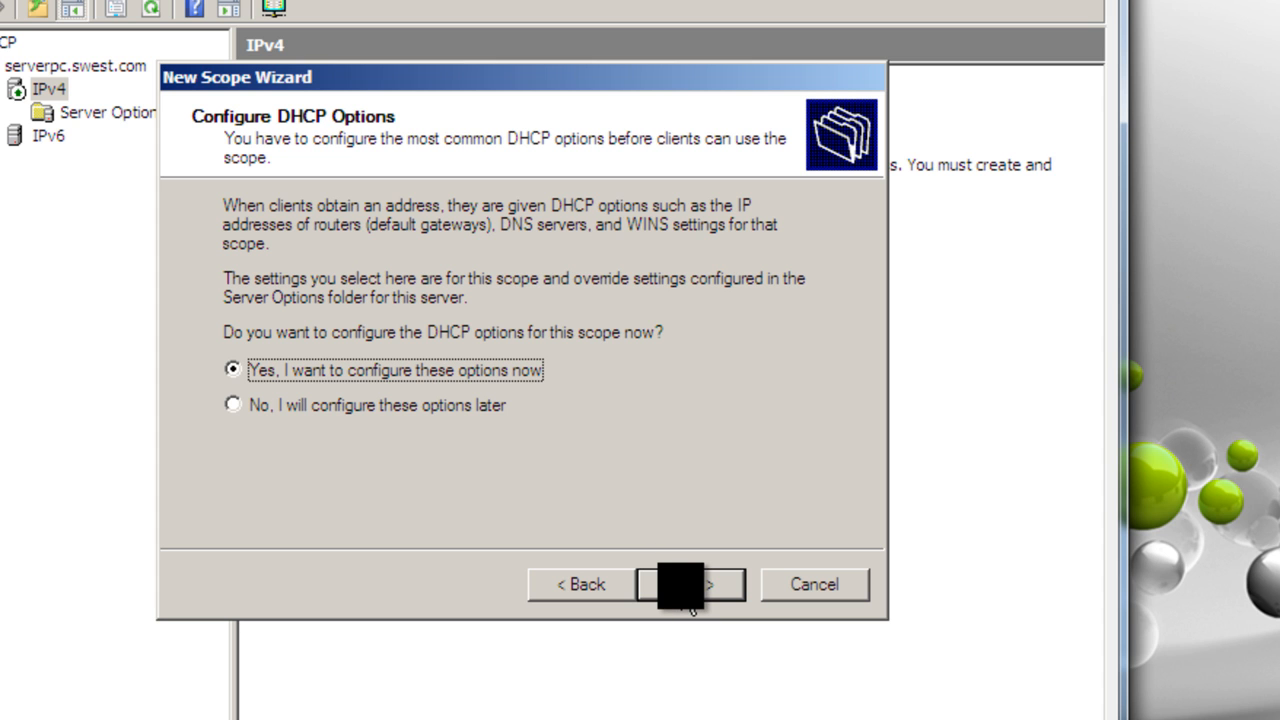
Step: Choose to configure the DHCP options now without a router address, and set the parent domain to swest.com
{"action": "left_click", "coordinate": [692, 609]}
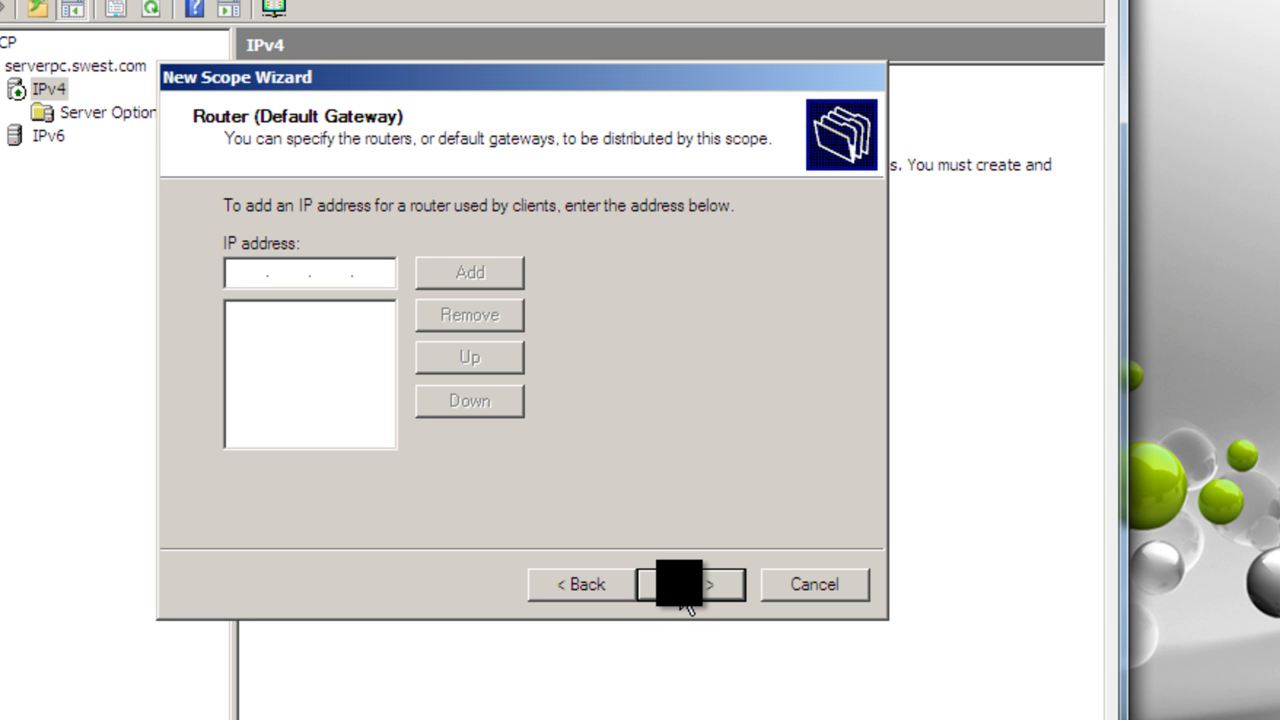
{"action": "left_click", "coordinate": [690, 604]}
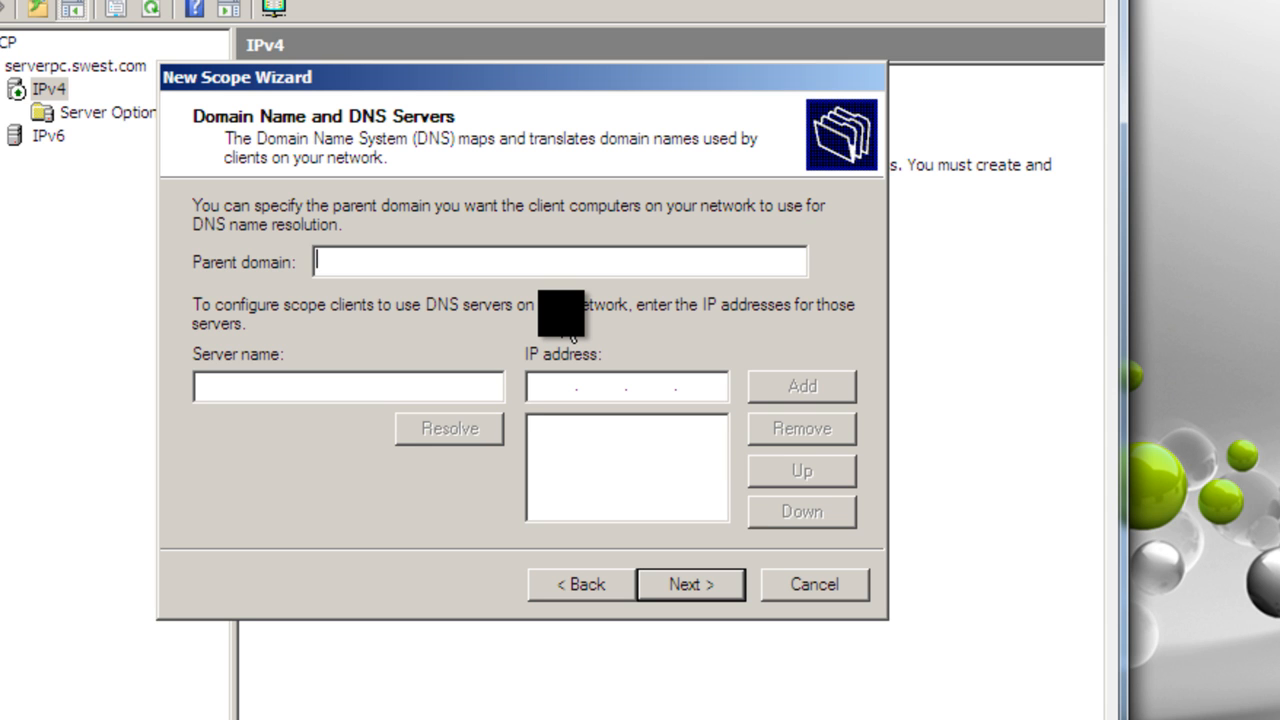
{"action": "type", "text": "swest.com"}
{"action": "left_click", "coordinate": [412, 384]}
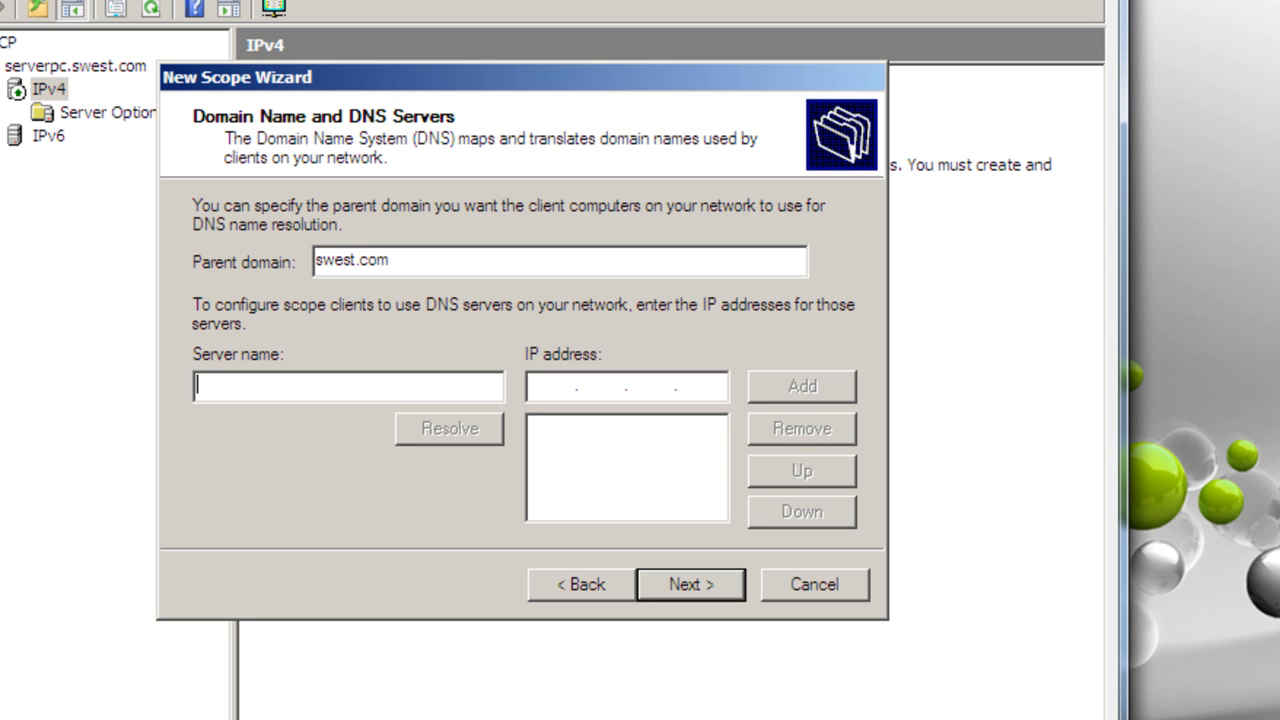
Step: Look up the server's computer name in the system properties and return to the scope wizard
{"action": "key", "text": "super"}
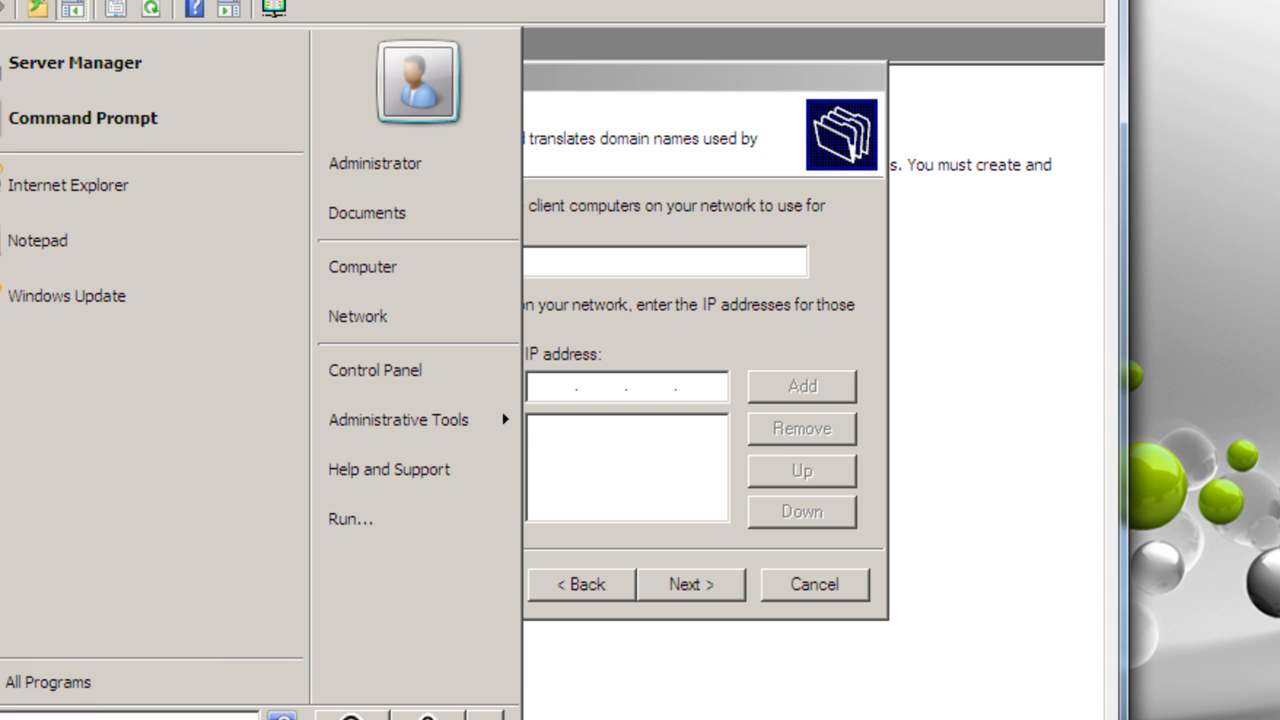
{"action": "left_click", "coordinate": [378, 284]}
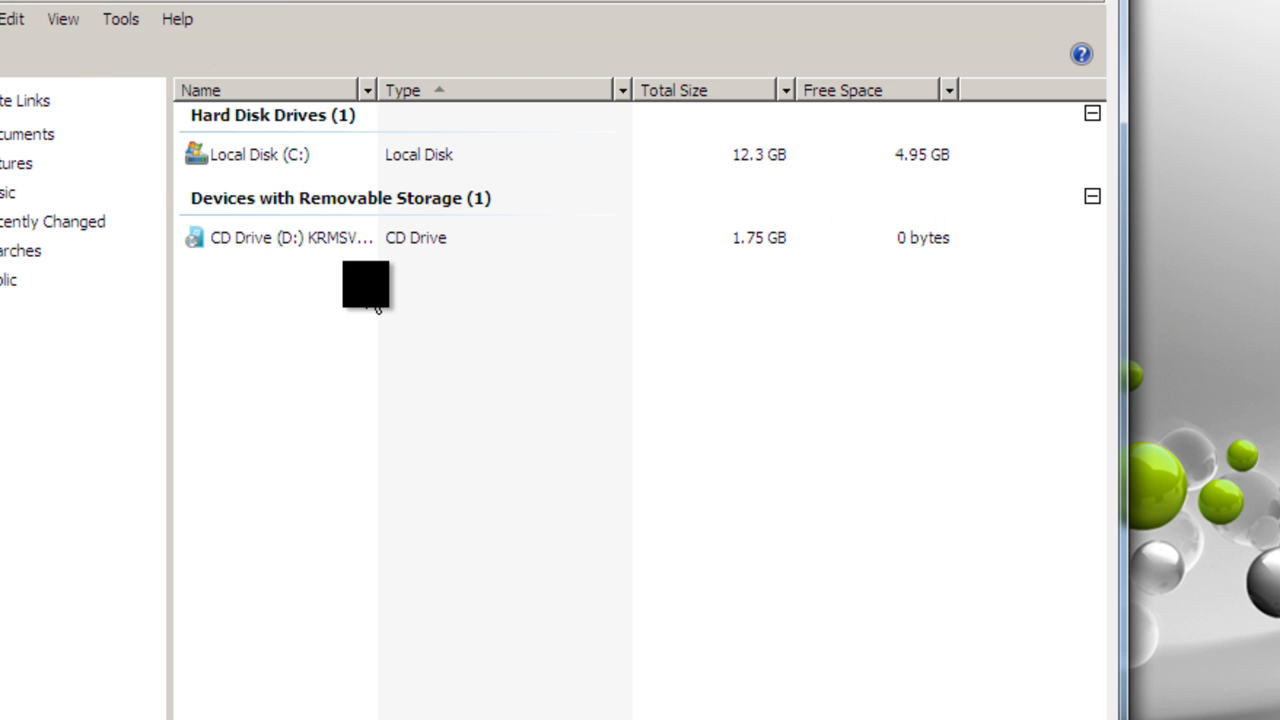
{"action": "left_click", "coordinate": [1055, 20]}
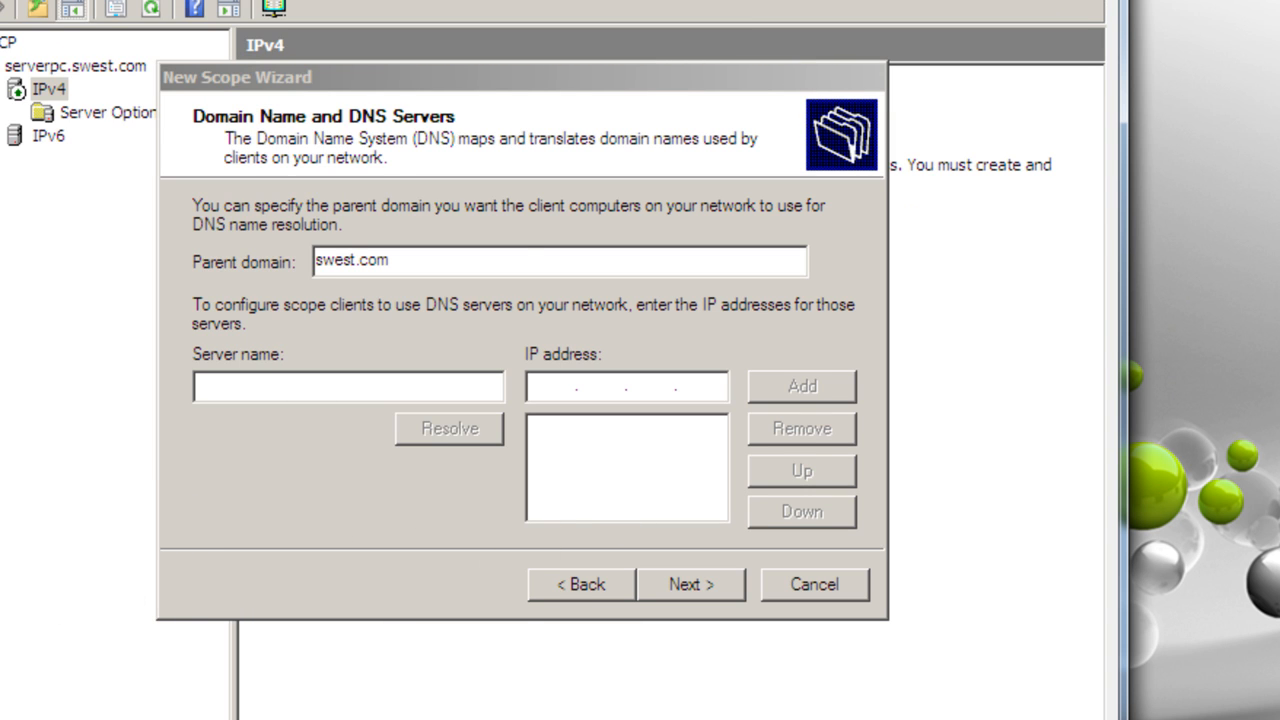
{"action": "key", "text": "super"}
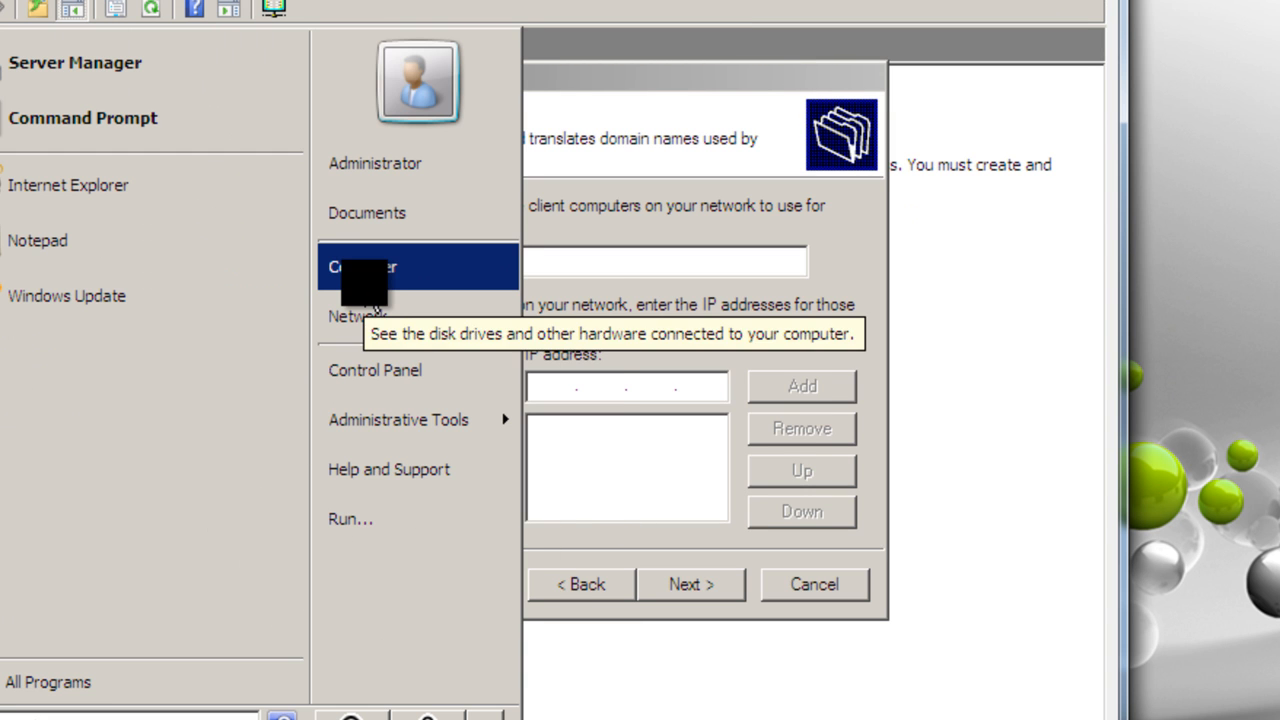
{"action": "right_click", "coordinate": [370, 284]}
{"action": "left_click", "coordinate": [446, 502]}
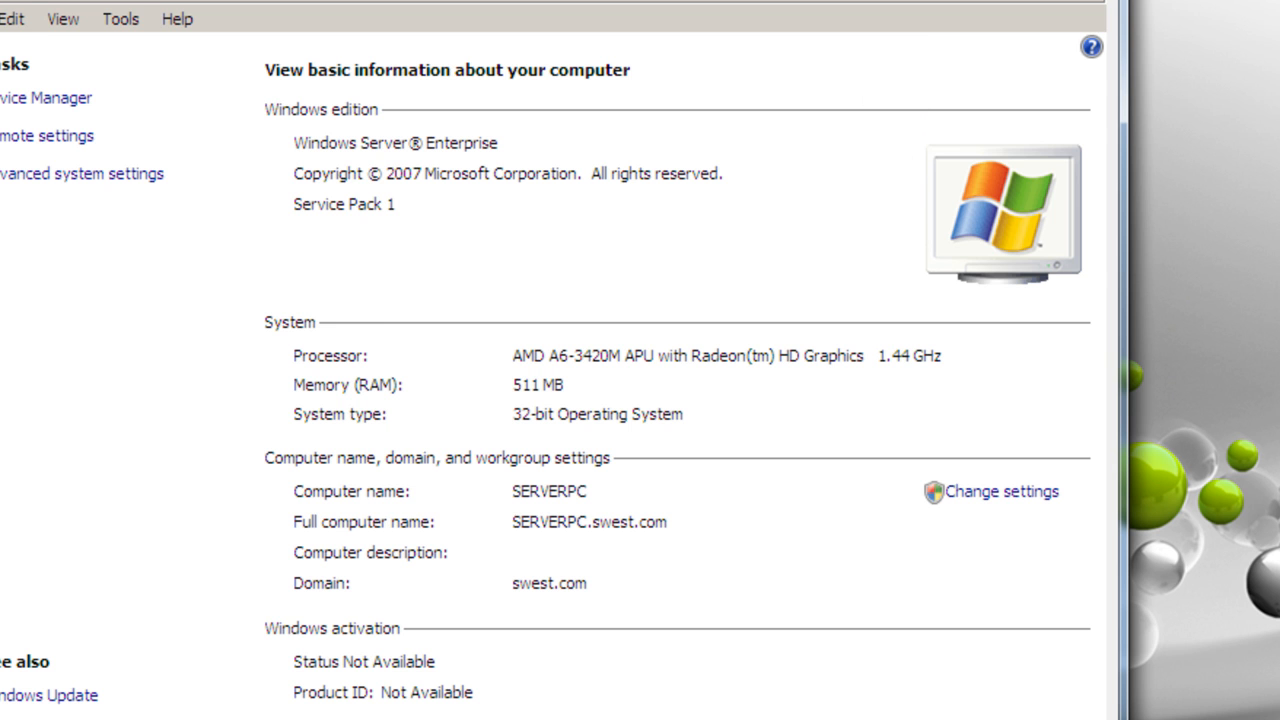
{"action": "left_click", "coordinate": [1087, 2]}
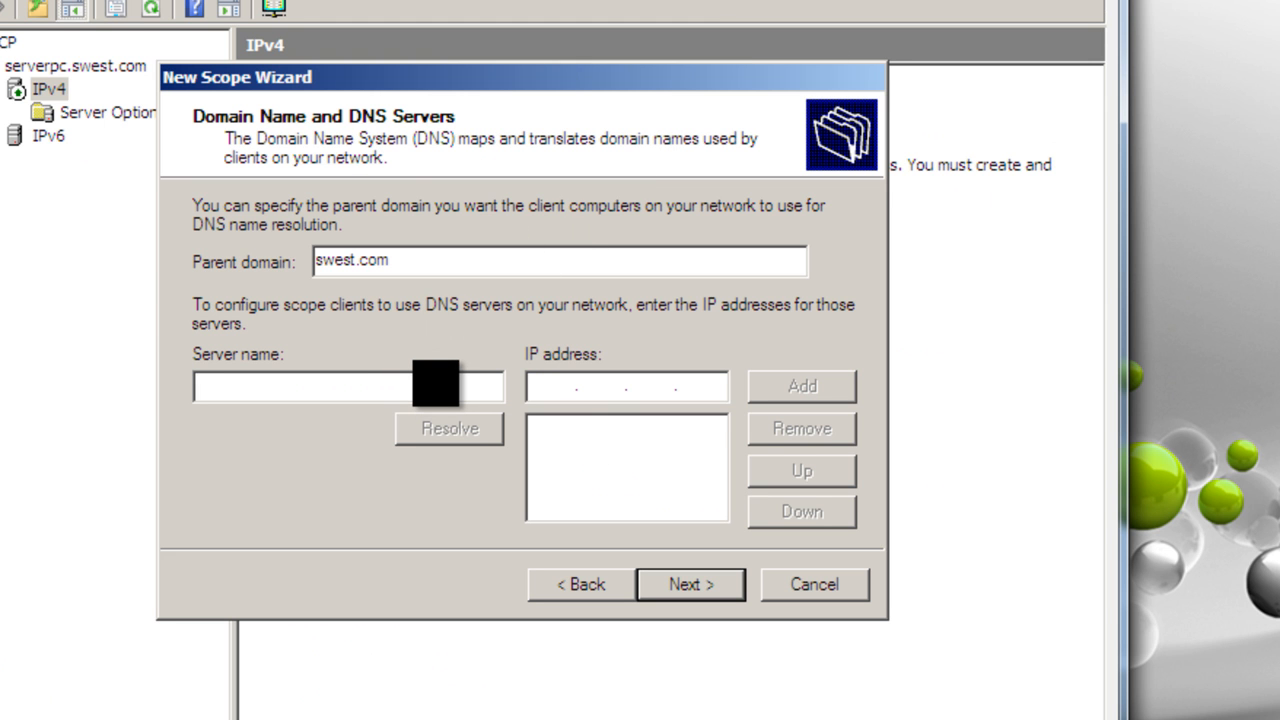
Step: Resolve the server name SERVERPC, add its address 192.168.0.1 as DNS server, and continue to the WINS settings
{"action": "type", "text": "SERVERPC"}
{"action": "key", "text": "Tab"}
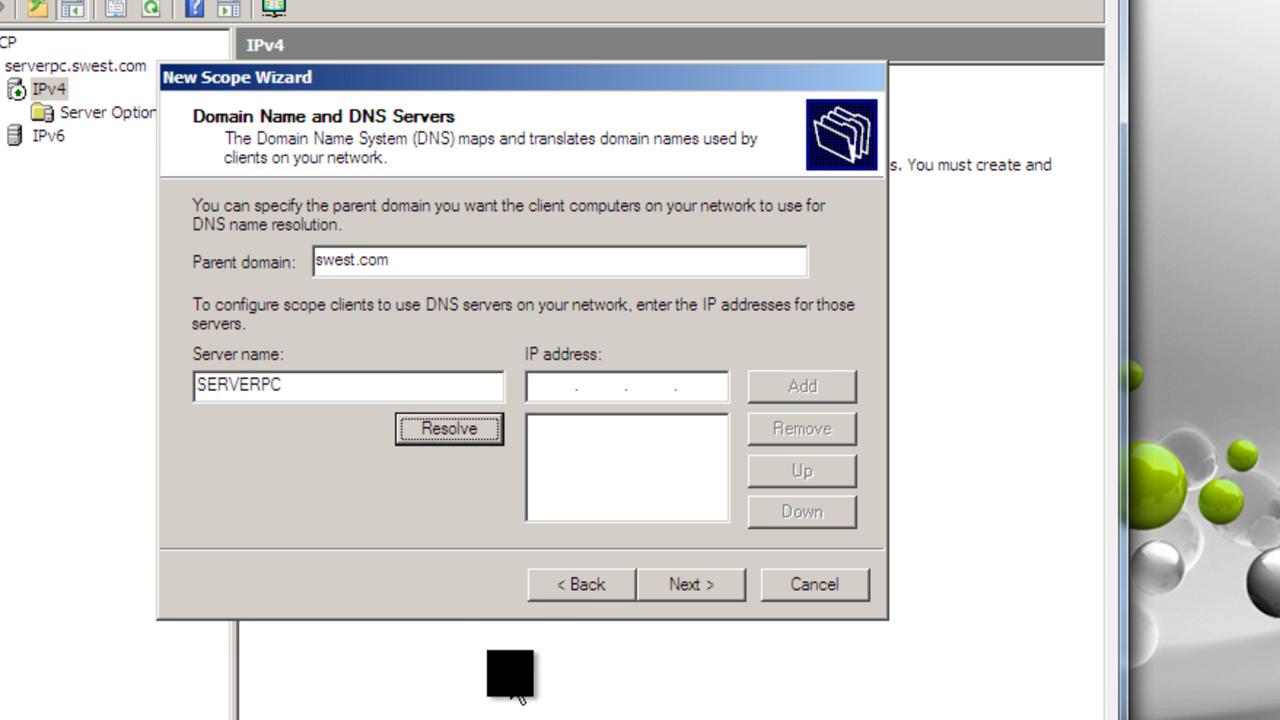
{"action": "left_click", "coordinate": [471, 440]}
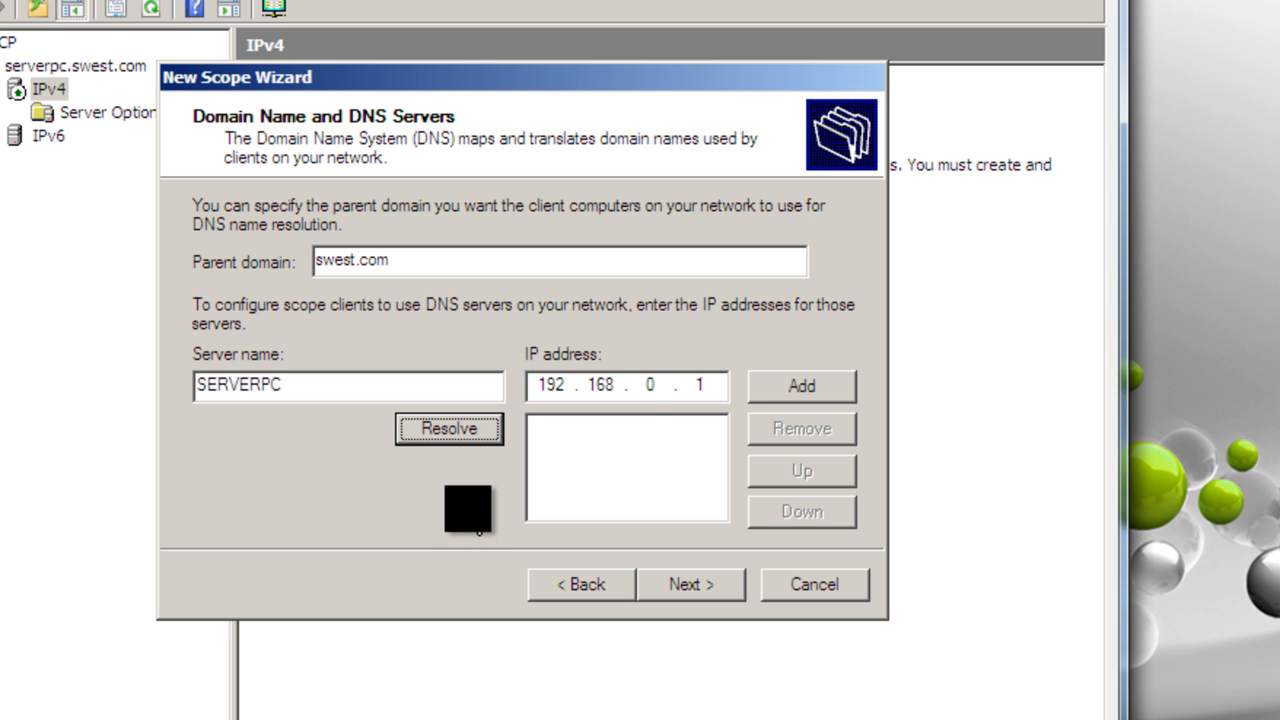
{"action": "left_click", "coordinate": [797, 385]}
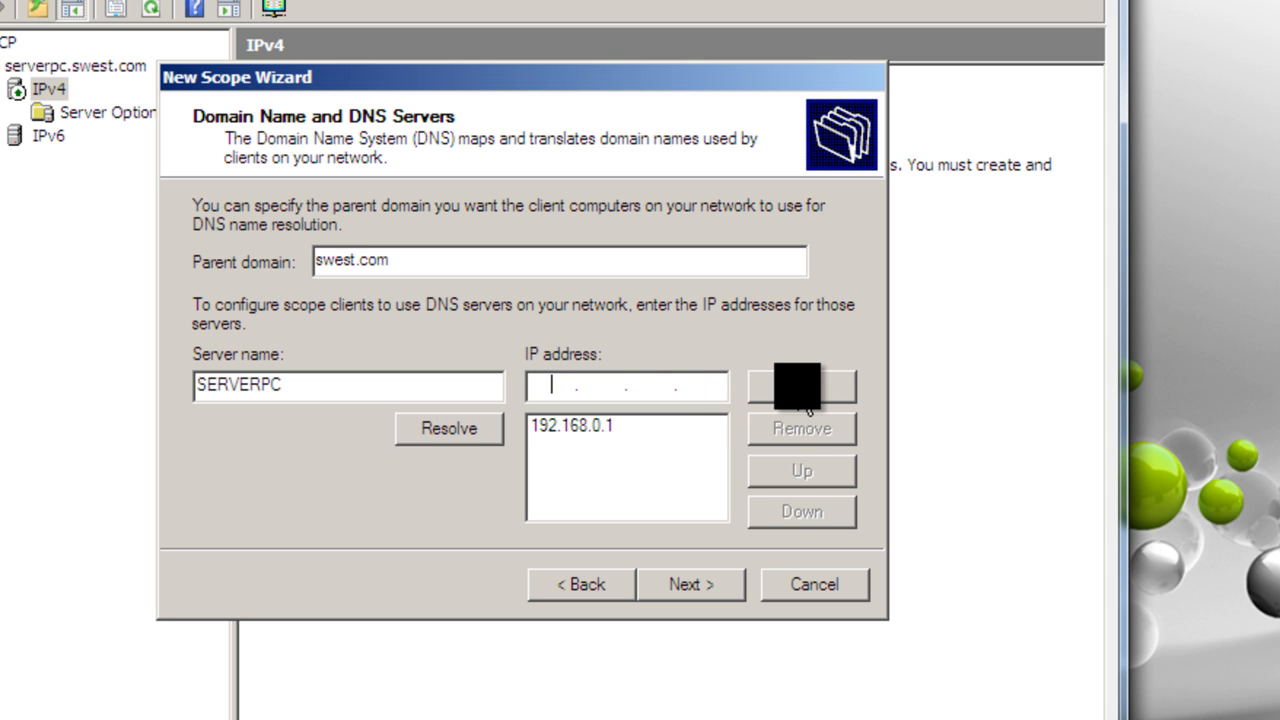
{"action": "left_click", "coordinate": [688, 585]}
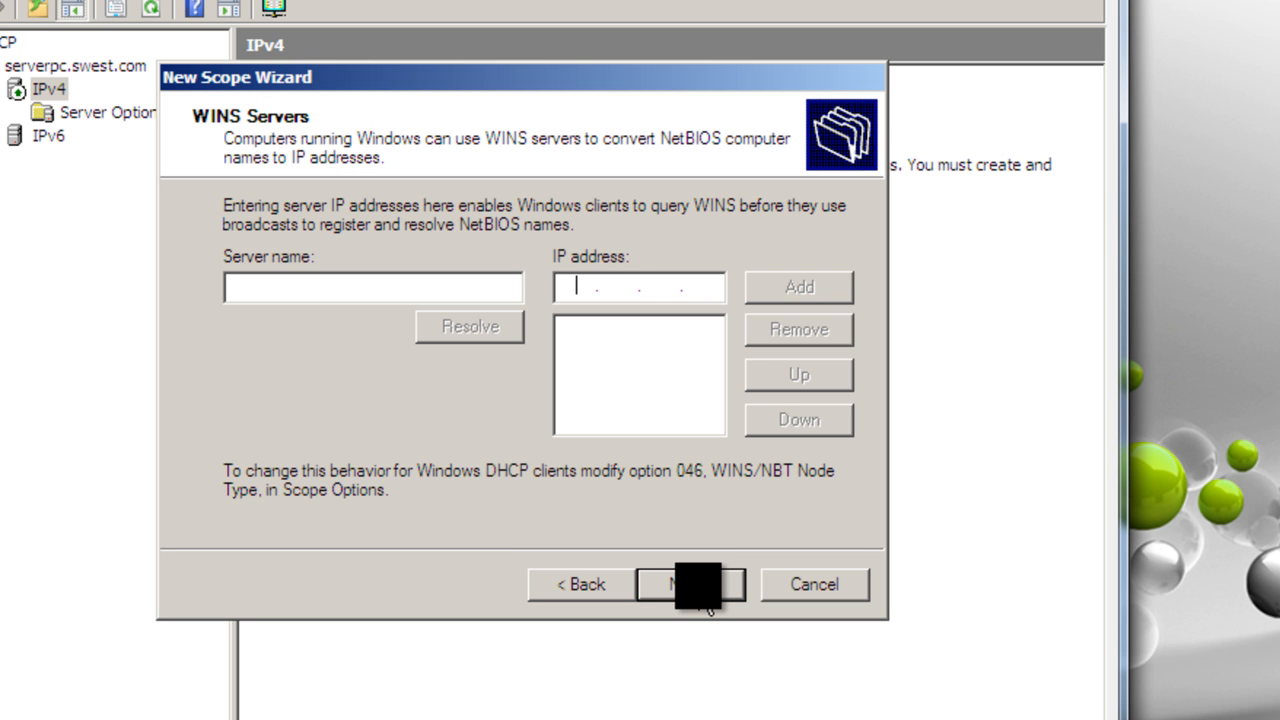
Step: Leave the WINS servers empty, choose to activate the scope now, and finish the wizard
{"action": "left_click", "coordinate": [708, 605]}
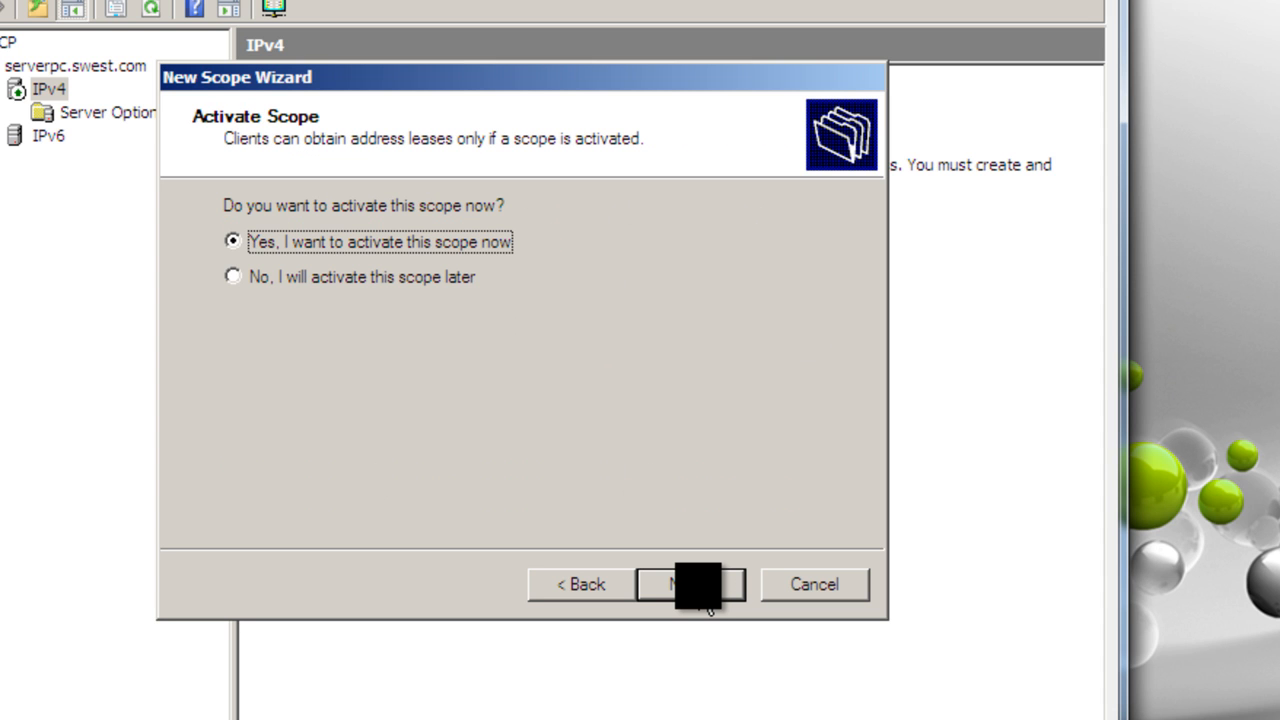
{"action": "left_click", "coordinate": [708, 604]}
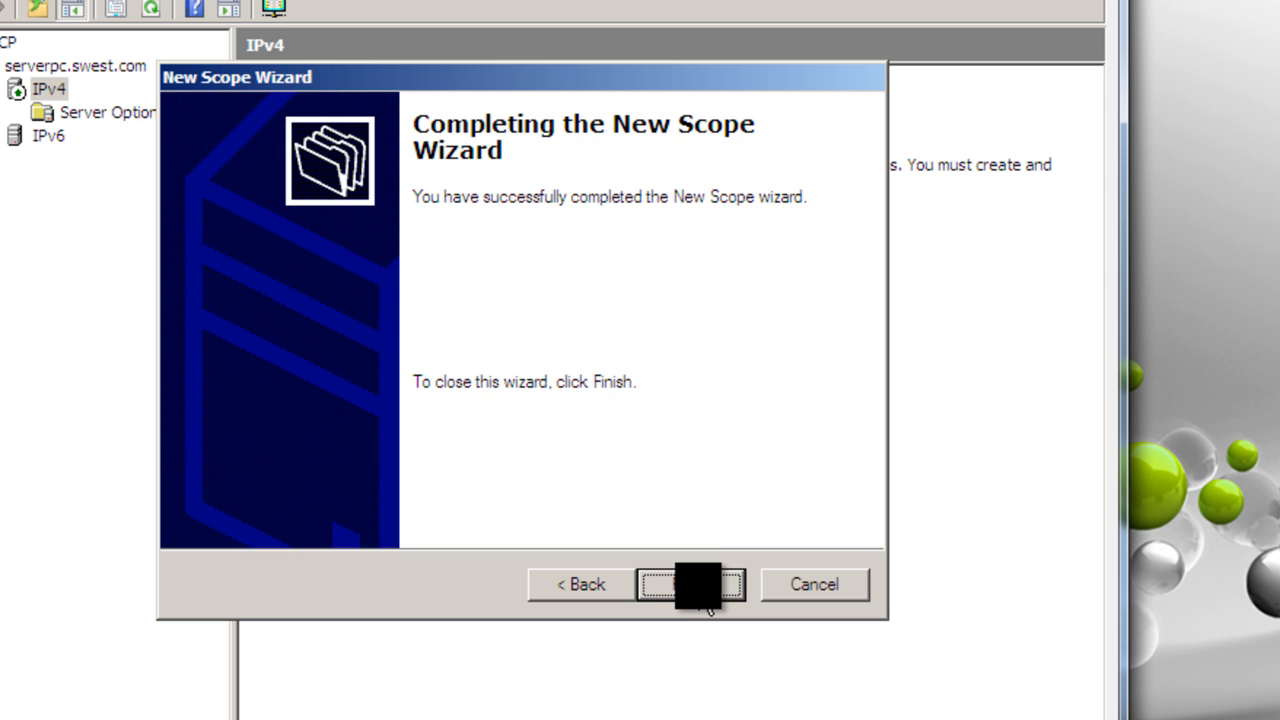
{"action": "left_click", "coordinate": [696, 599]}
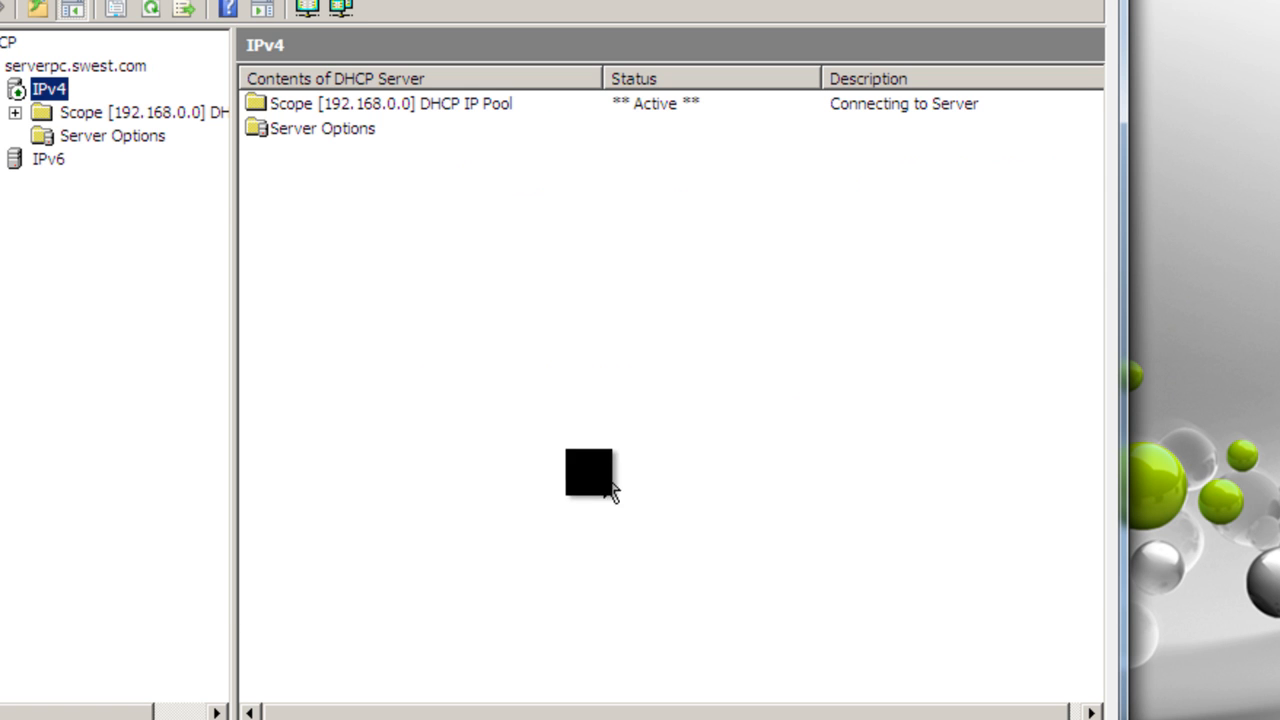
Step: Expand the DHCP IP Pool scope and review its address pool, leases, reservations and scope options, plus the server options
{"action": "right_click", "coordinate": [58, 92]}
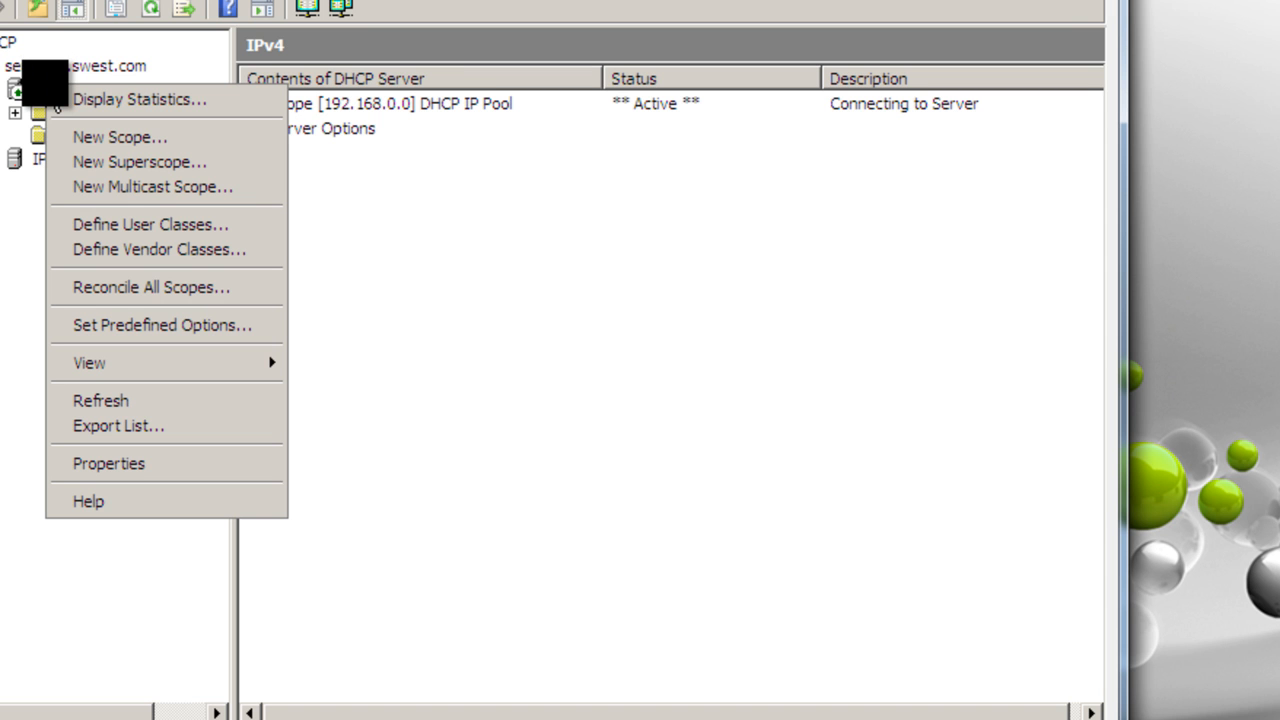
{"action": "left_click", "coordinate": [431, 112]}
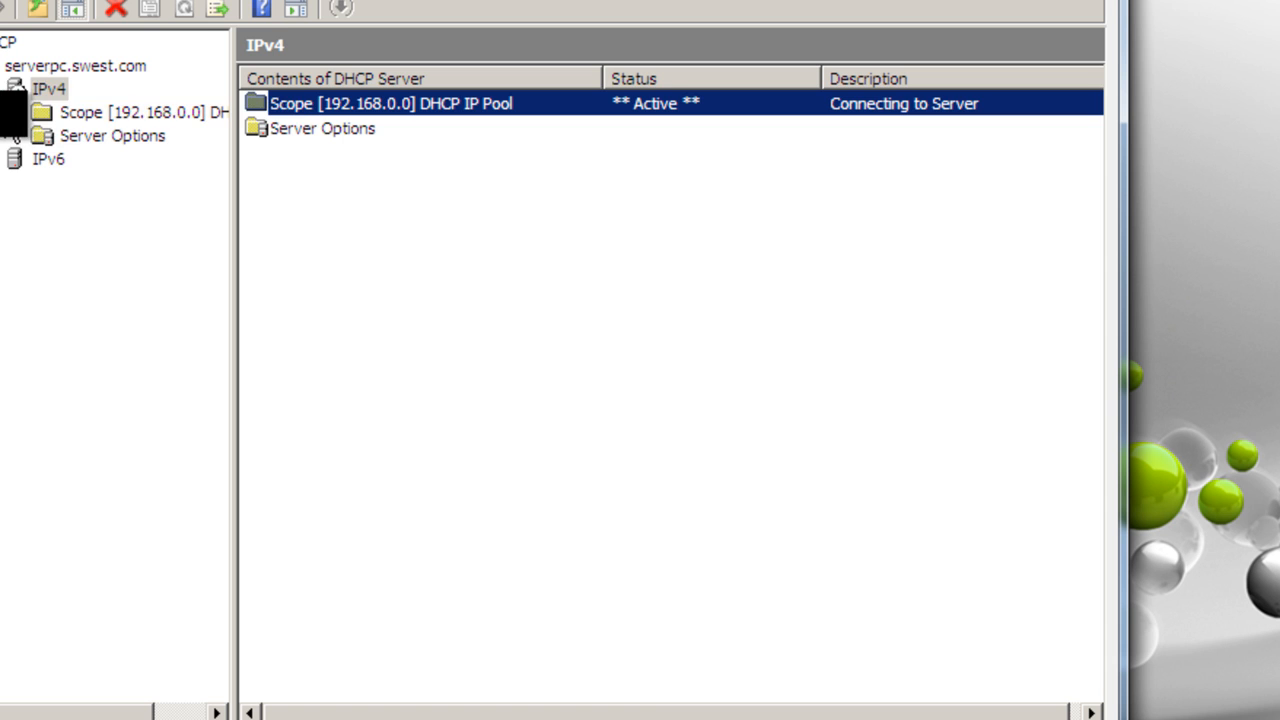
{"action": "left_click", "coordinate": [14, 112]}
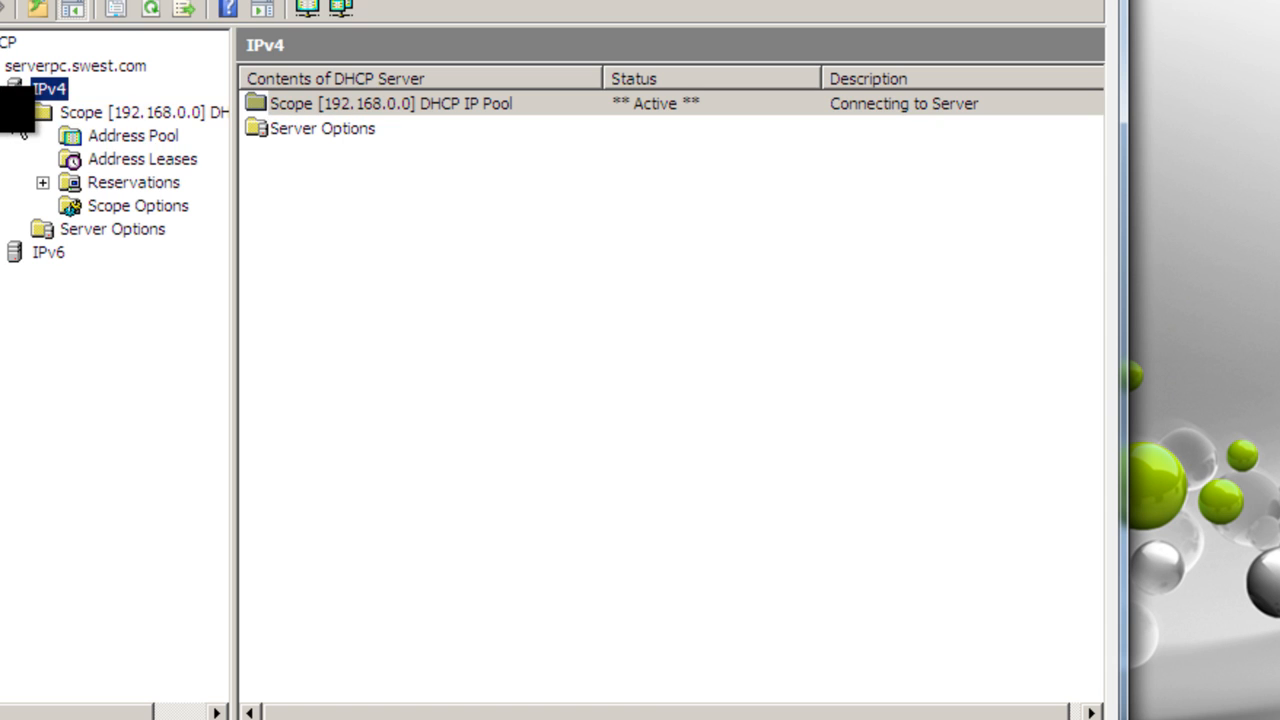
{"action": "left_click", "coordinate": [150, 137]}
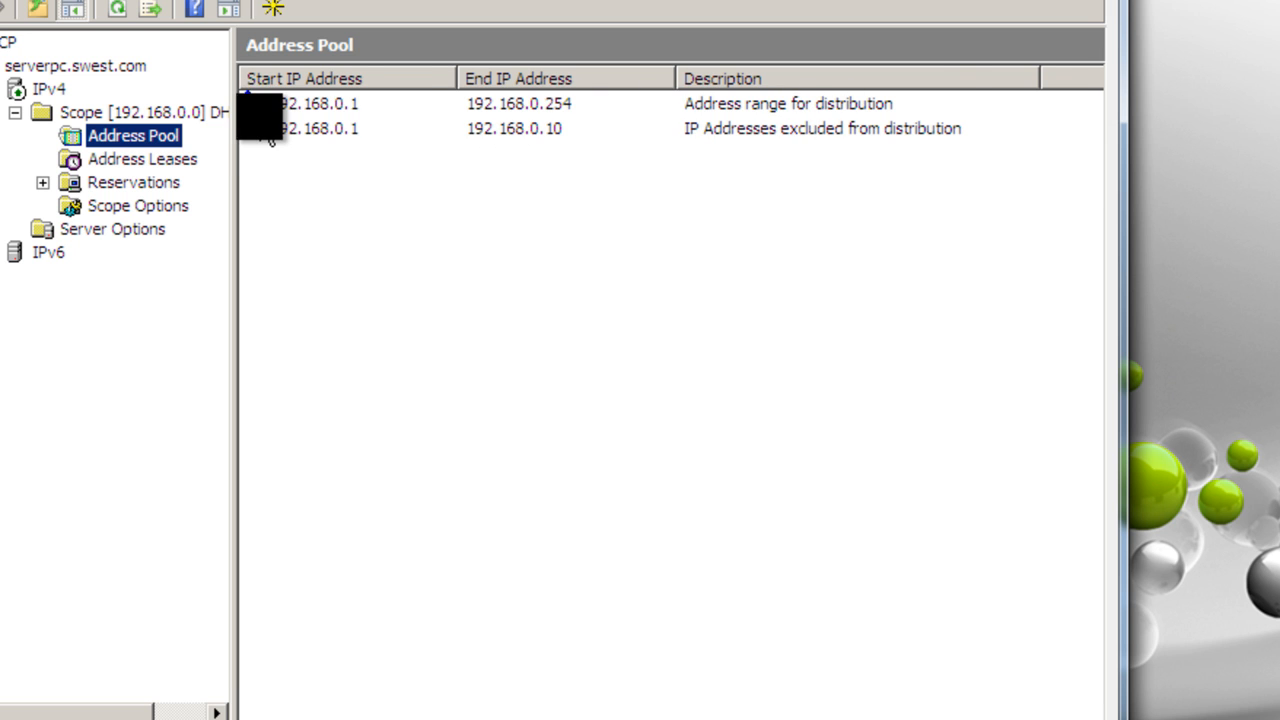
{"action": "left_click", "coordinate": [137, 160]}
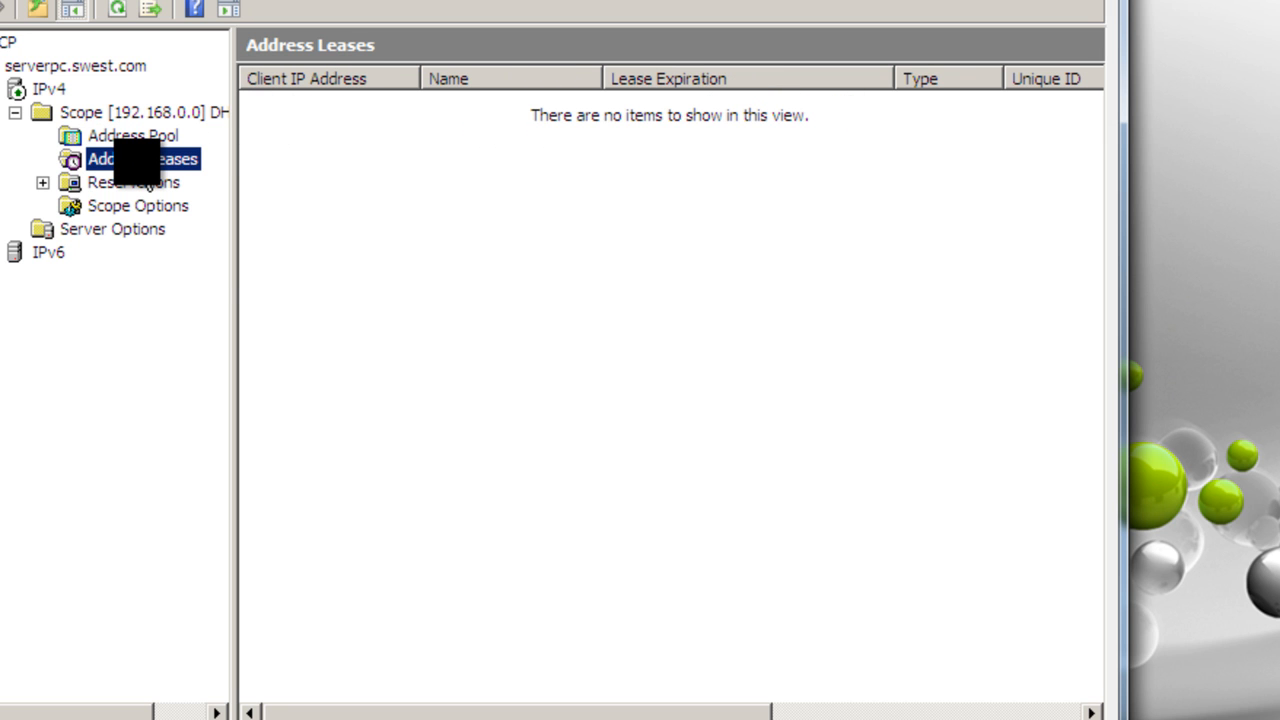
{"action": "right_click", "coordinate": [137, 162]}
{"action": "left_click", "coordinate": [92, 180]}
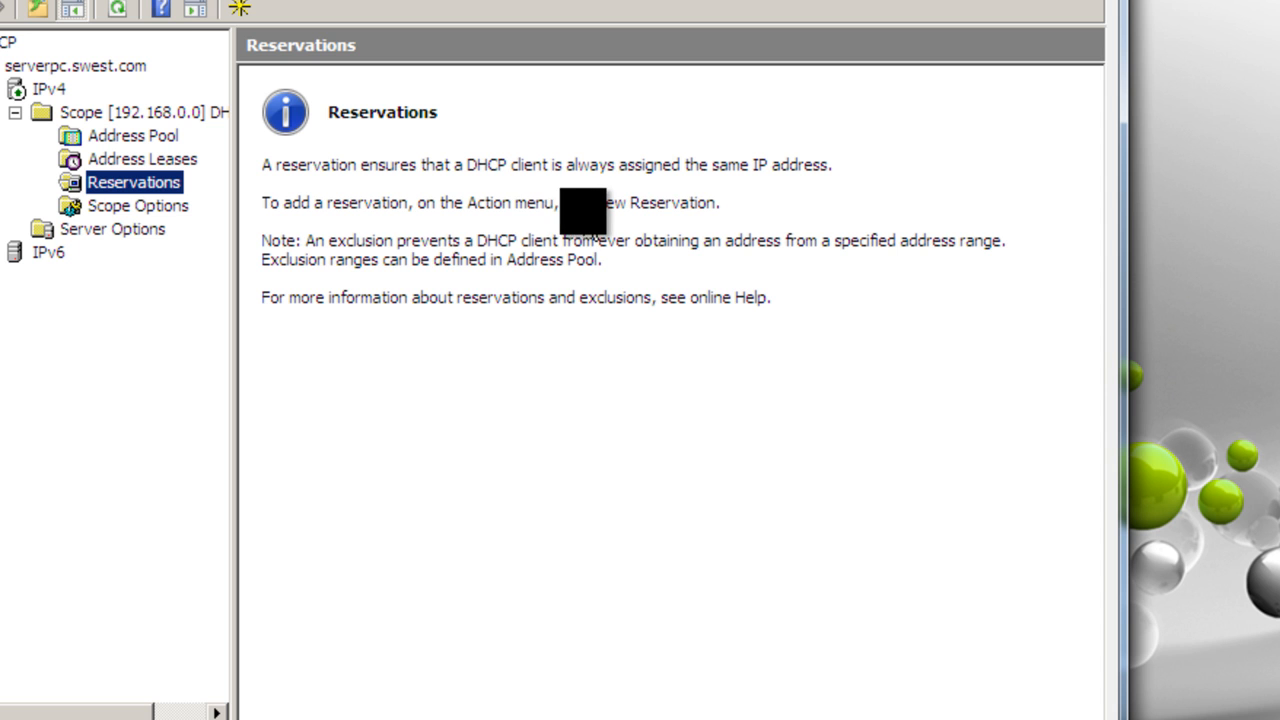
{"action": "left_click", "coordinate": [117, 205]}
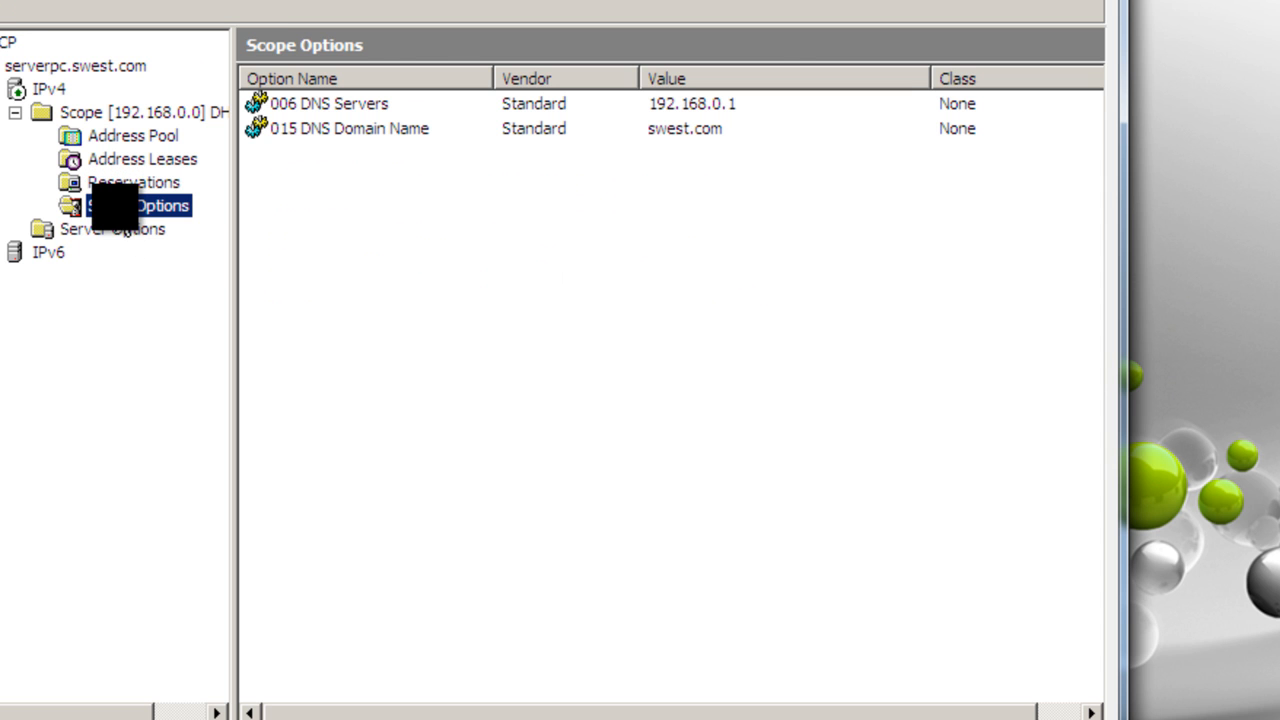
{"action": "left_click", "coordinate": [85, 229]}
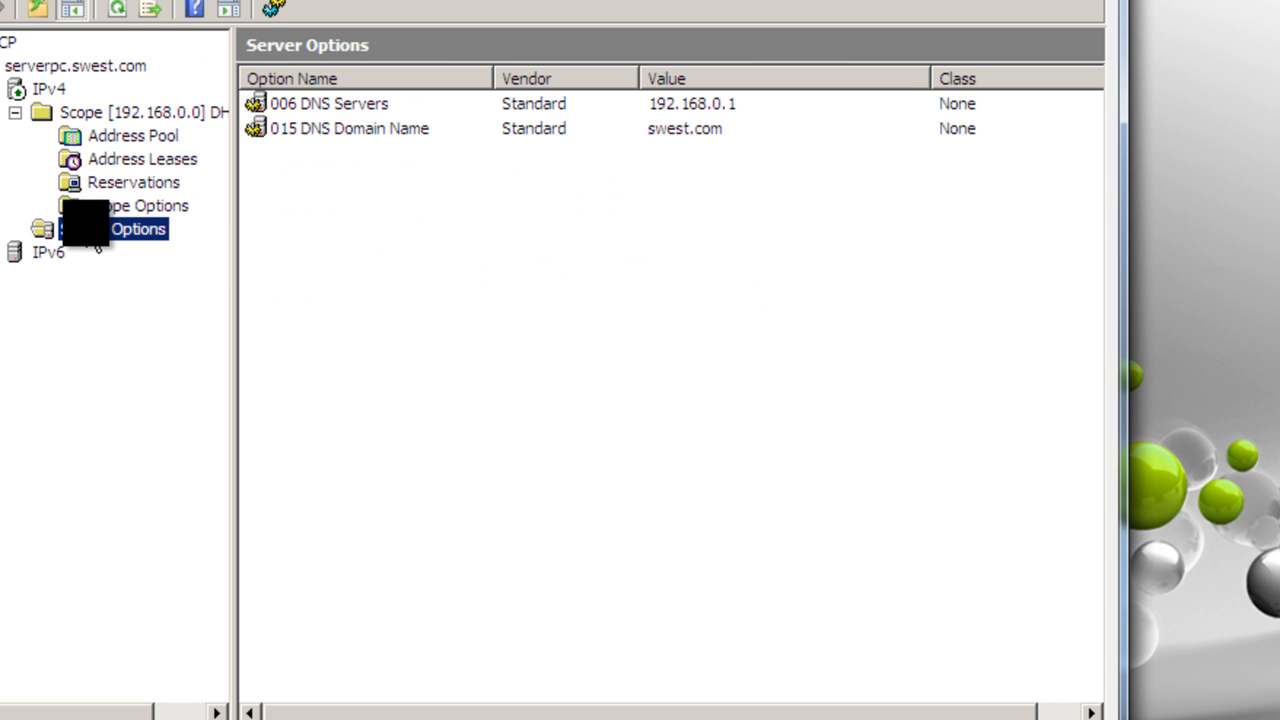
{"action": "right_click", "coordinate": [88, 224]}
{"action": "left_click", "coordinate": [50, 88]}
{"action": "right_click", "coordinate": [54, 87]}
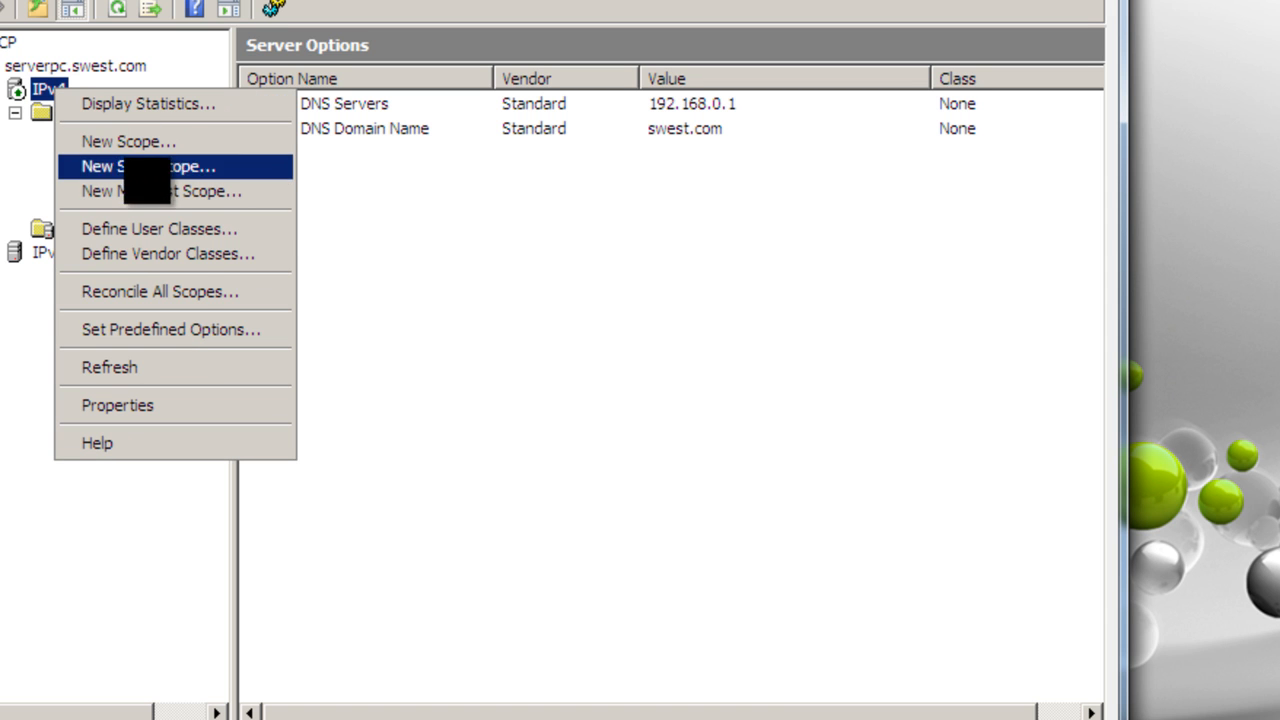
{"action": "left_click", "coordinate": [630, 558]}
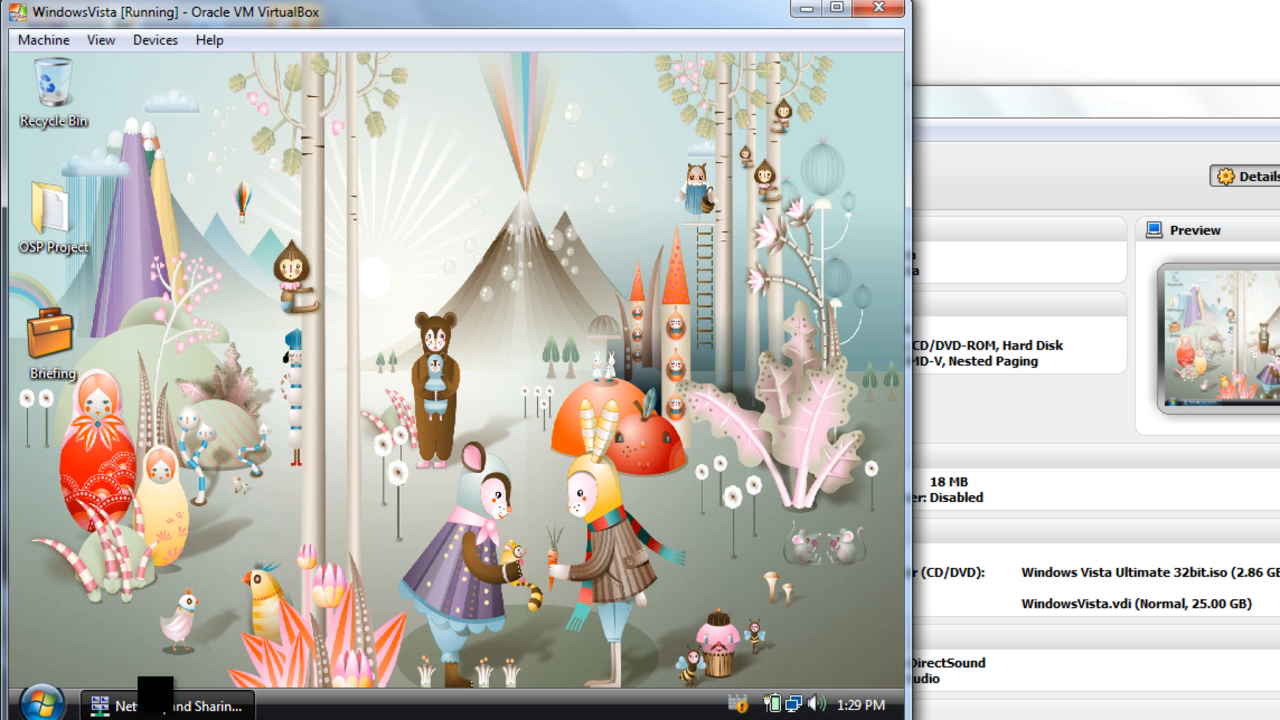
Step: On the Windows Vista client, open the Network and Sharing Center and show the Local Area Connection status
{"action": "left_click", "coordinate": [170, 705]}
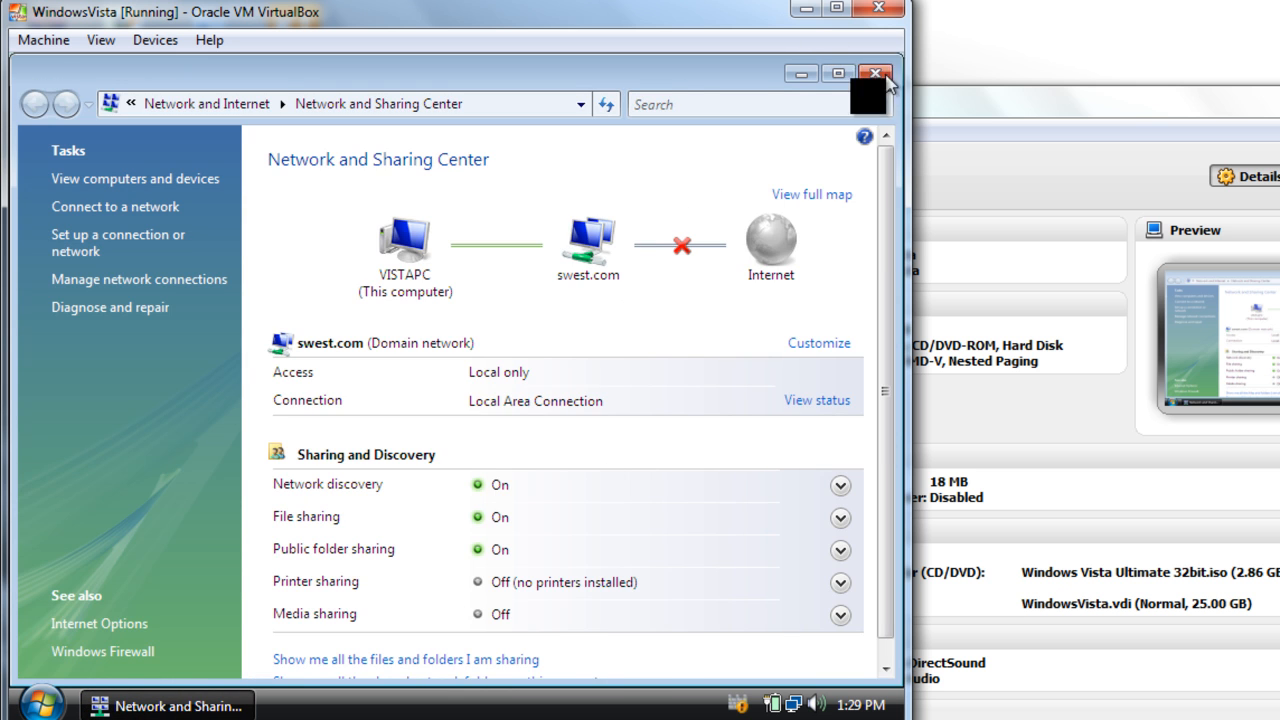
{"action": "left_click", "coordinate": [864, 73]}
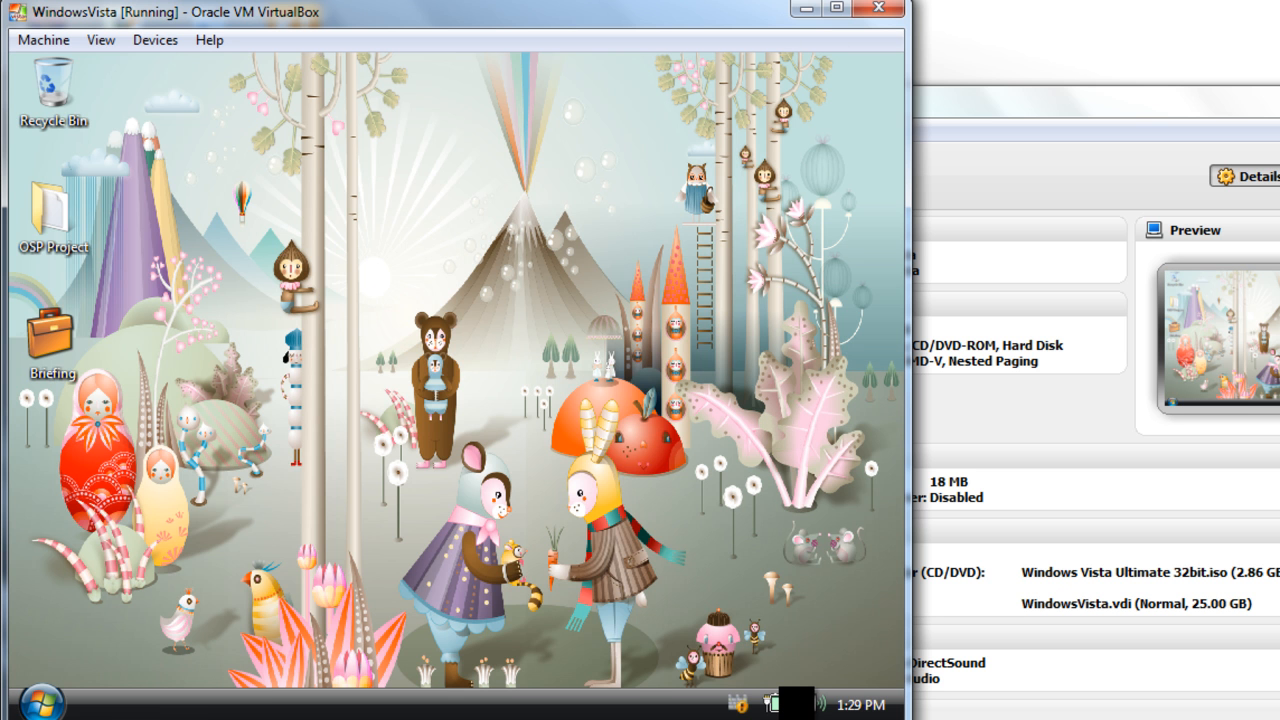
{"action": "left_click", "coordinate": [795, 704]}
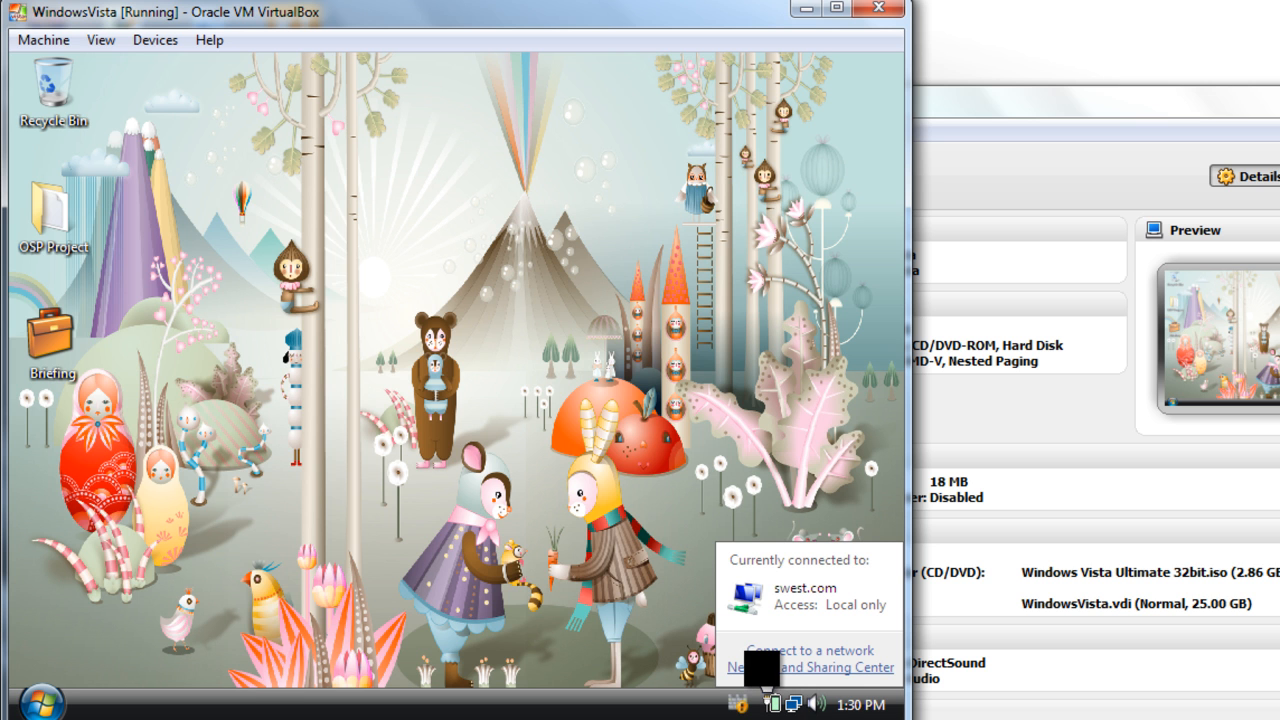
{"action": "left_click", "coordinate": [764, 668]}
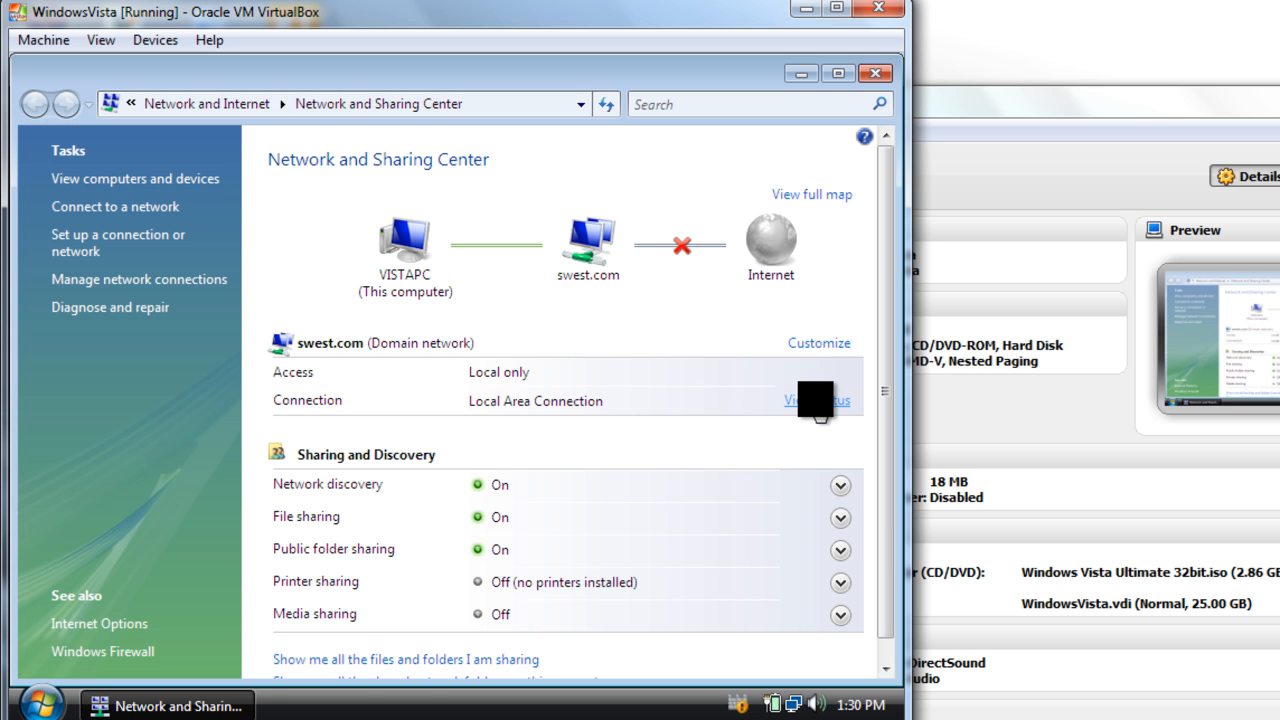
{"action": "left_click", "coordinate": [817, 400]}
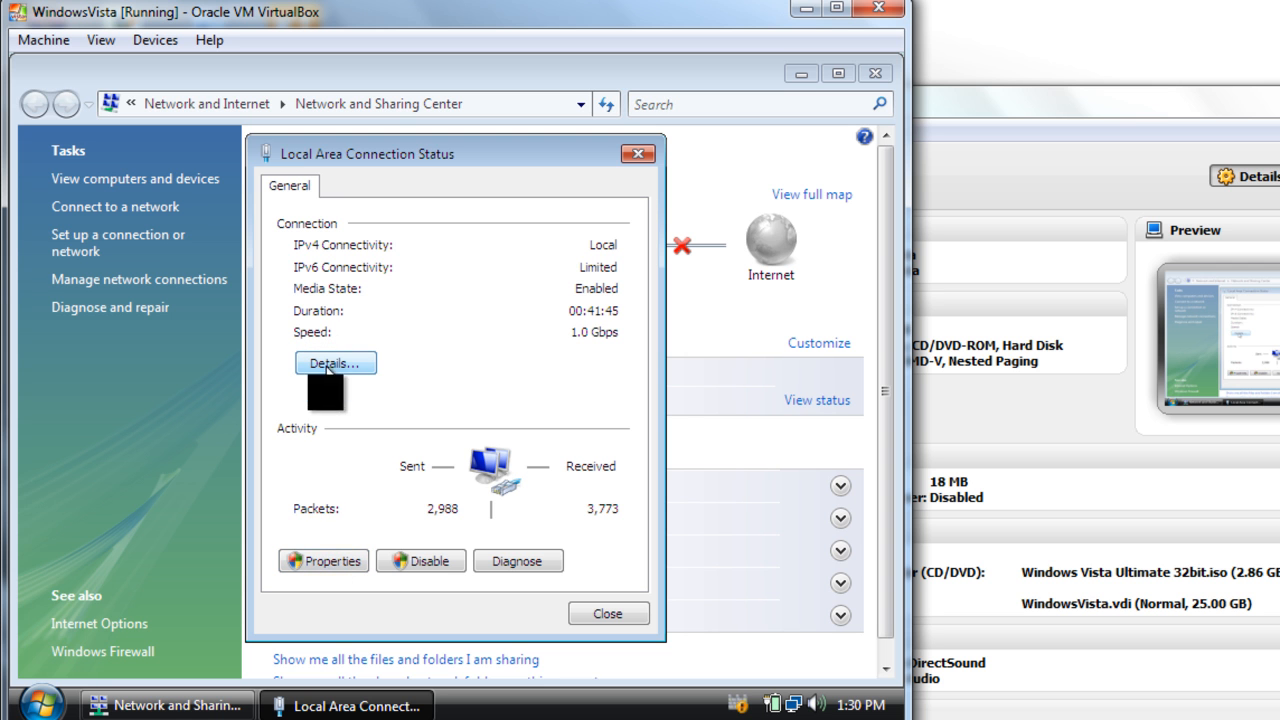
Step: Open the Local Area Connection properties, authorizing with the Administrator account and its password
{"action": "left_click", "coordinate": [320, 562]}
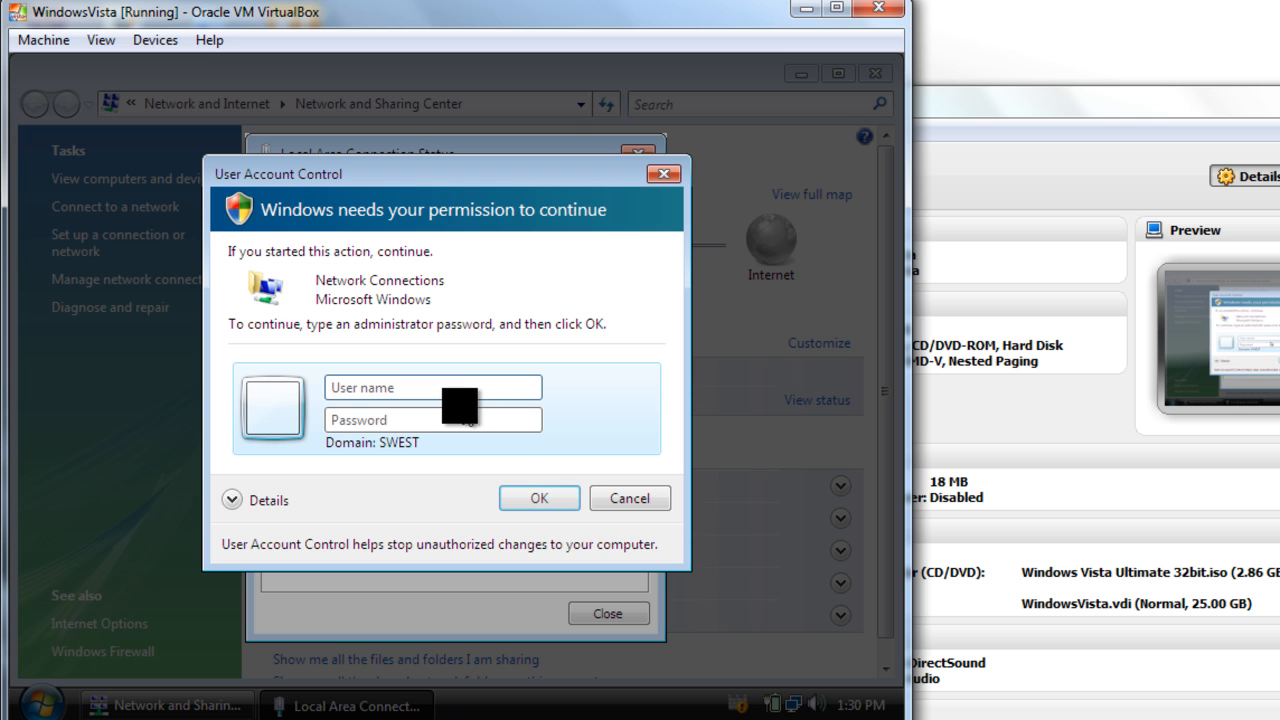
{"action": "type", "text": "Administrator"}
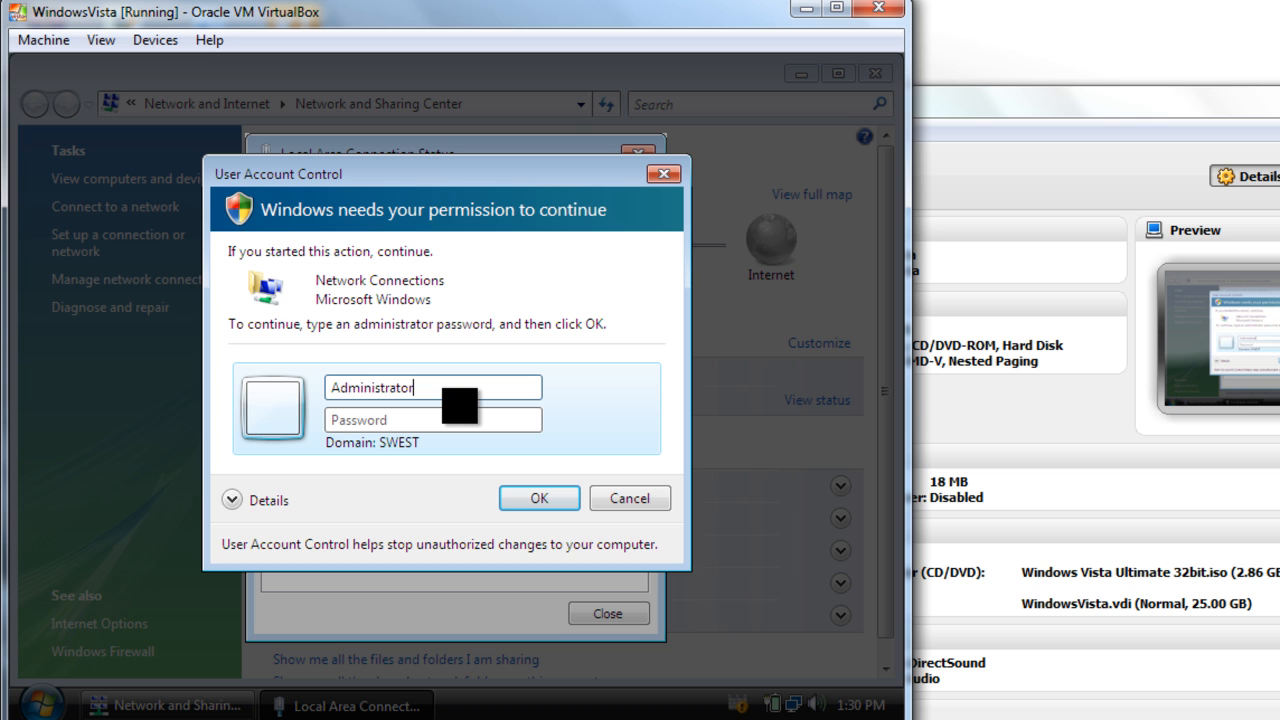
{"action": "key", "text": "Tab"}
{"action": "type", "text": "•••"}
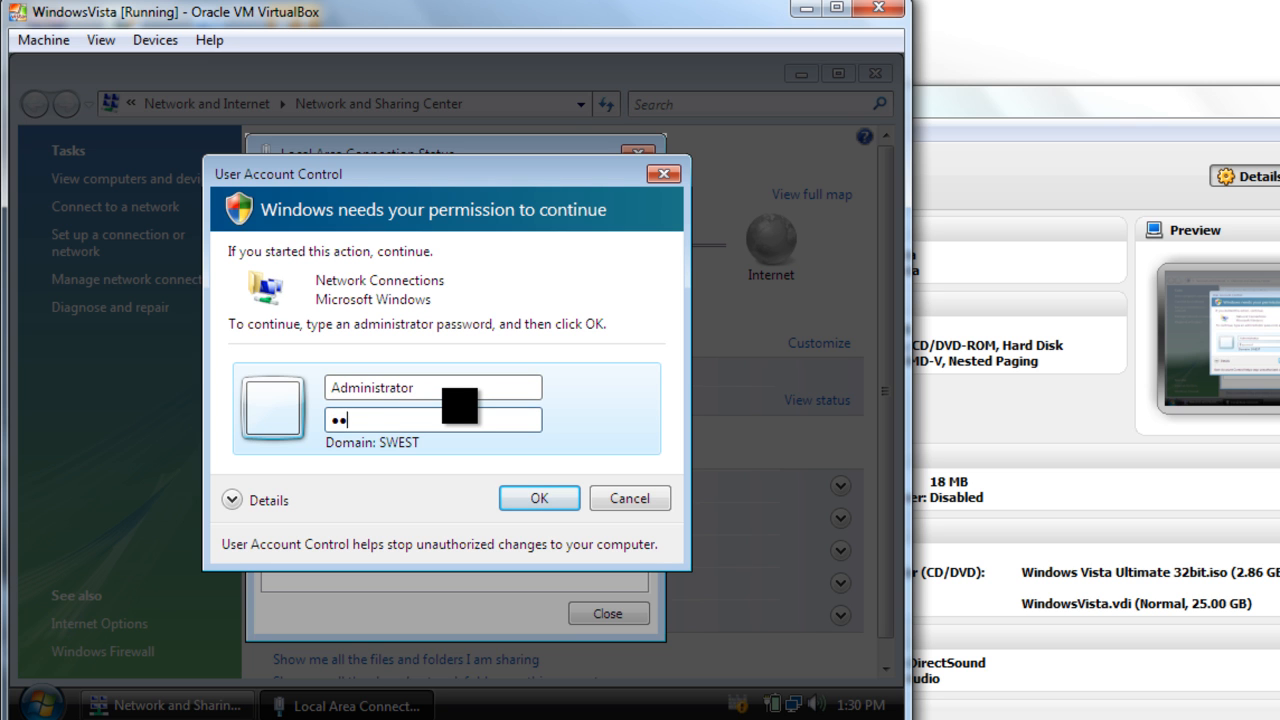
{"action": "type", "text": "••••••••"}
{"action": "key", "text": "Return"}
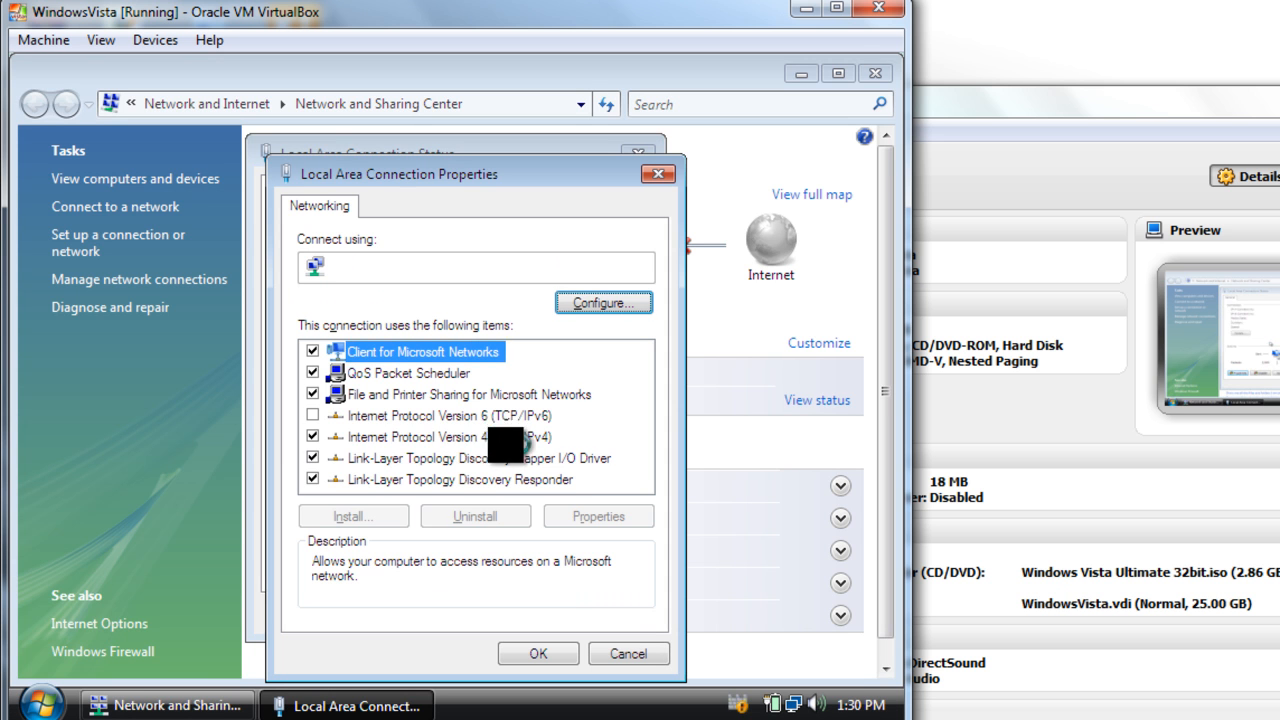
Step: Check how the connection's Internet Protocol Version 4 gets its IP and DNS addresses, and close the connection dialogs
{"action": "left_click", "coordinate": [400, 437]}
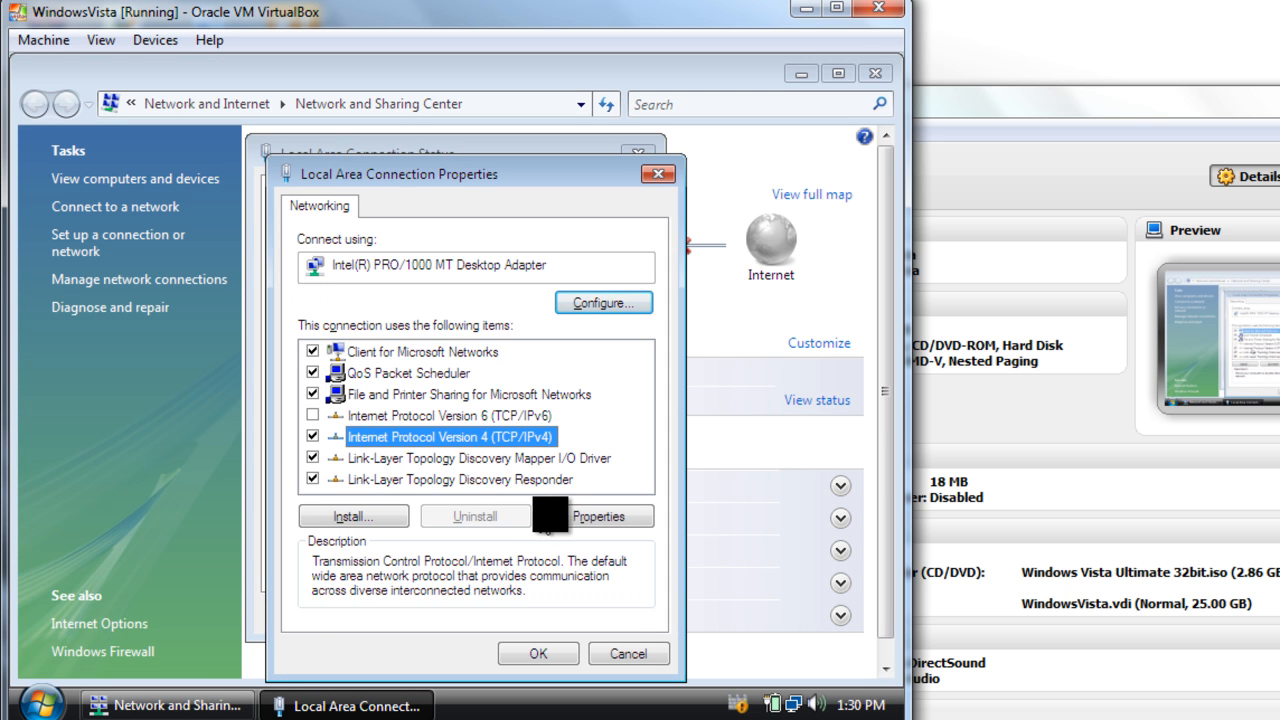
{"action": "left_click", "coordinate": [590, 516]}
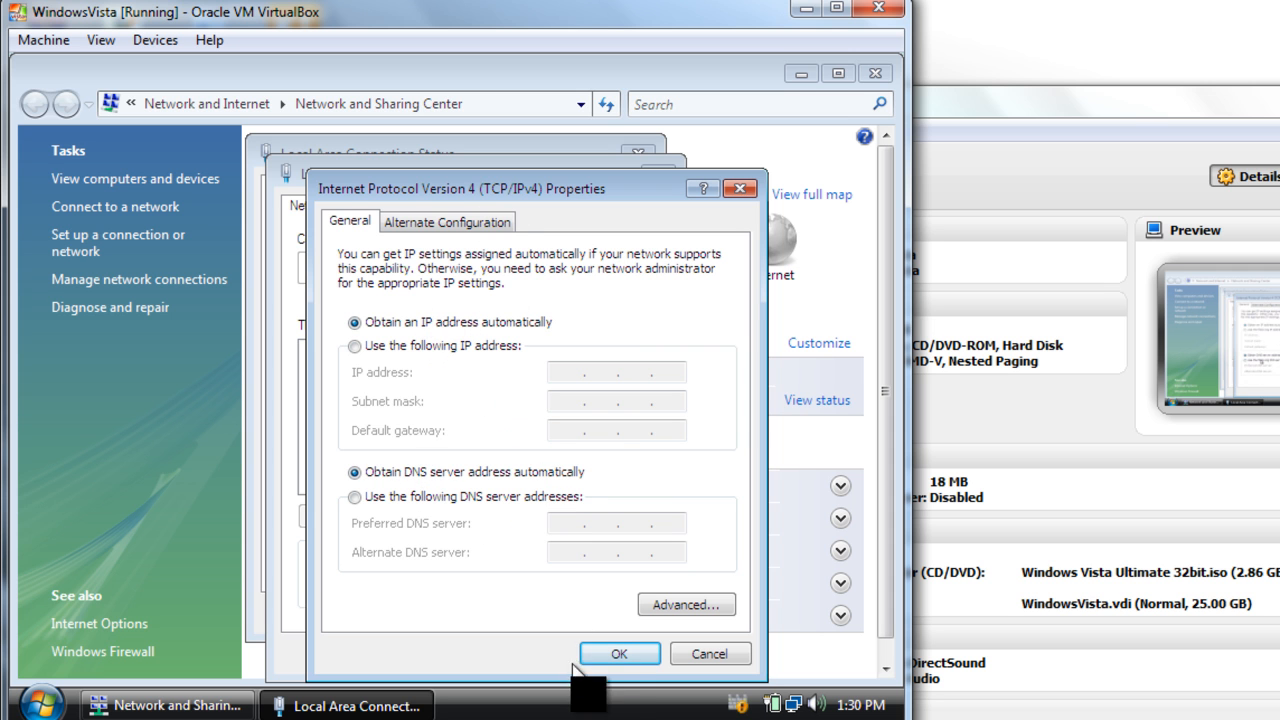
{"action": "left_click", "coordinate": [618, 655]}
{"action": "left_click", "coordinate": [540, 656]}
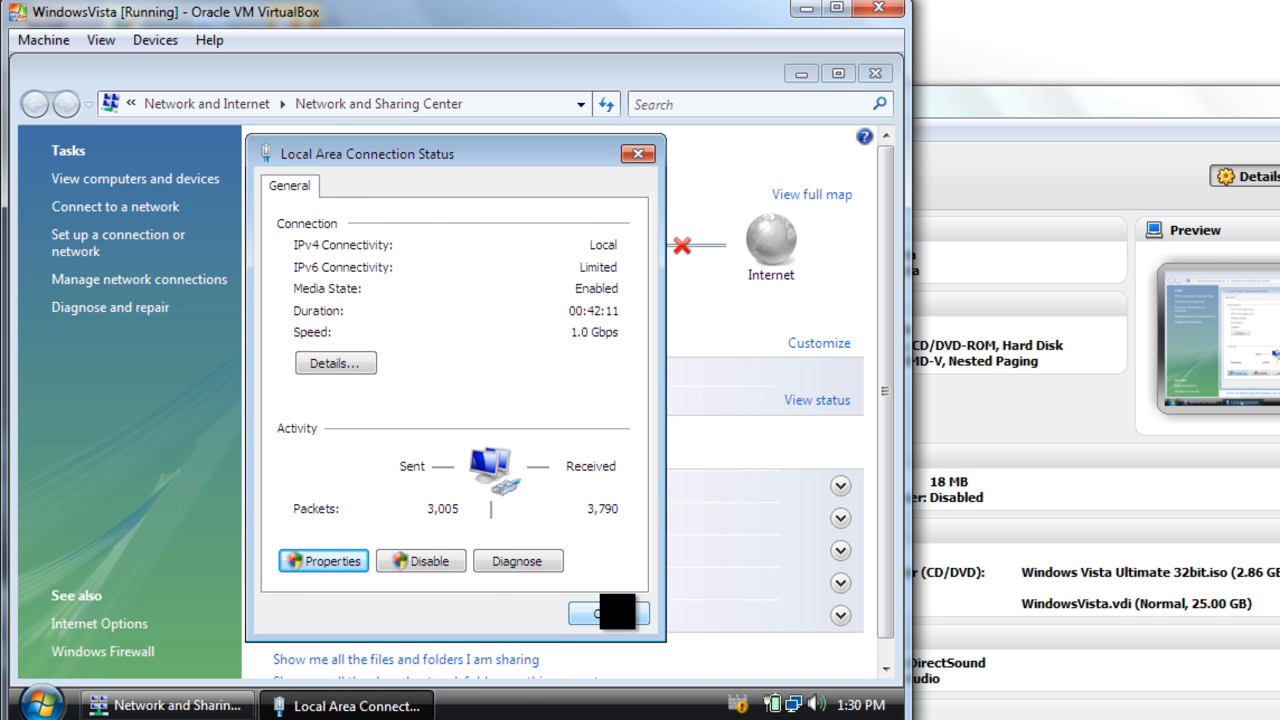
{"action": "left_click", "coordinate": [608, 613]}
Step: Put the network window away, open a Command Prompt and list the full network configuration with ipconfig /all
{"action": "left_click", "coordinate": [165, 705]}
{"action": "left_click", "coordinate": [40, 703]}
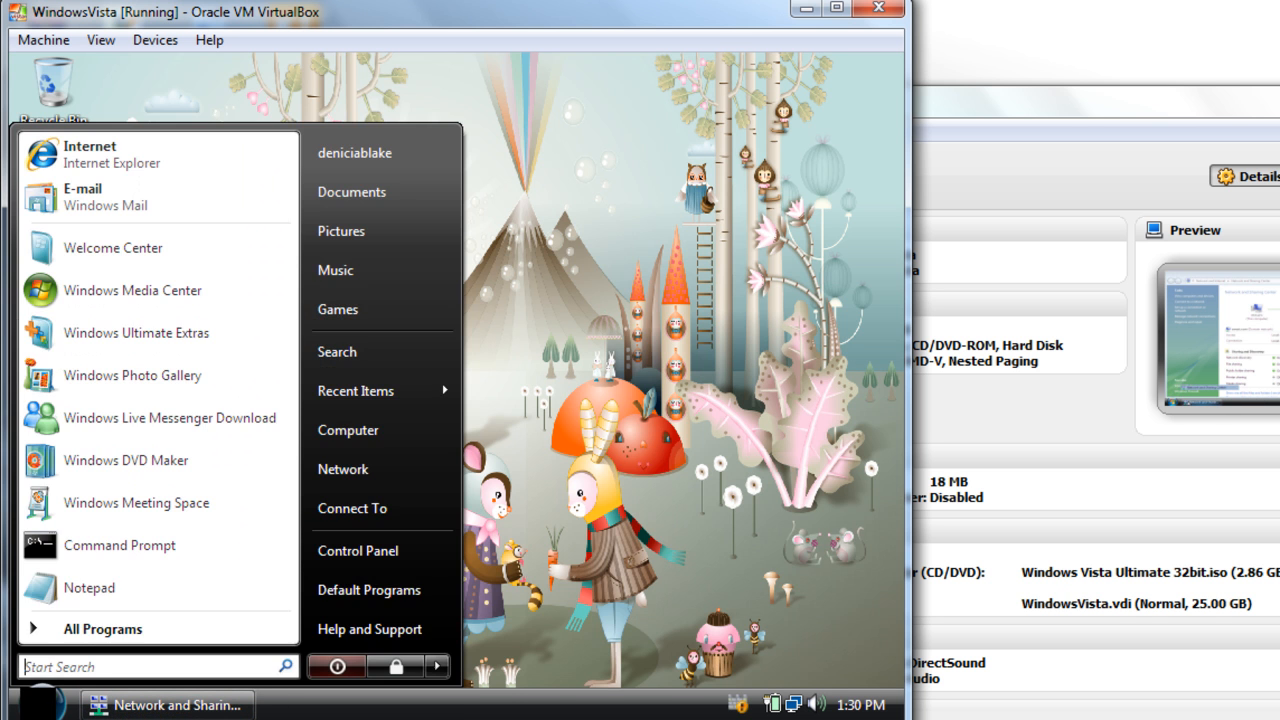
{"action": "left_click", "coordinate": [87, 557]}
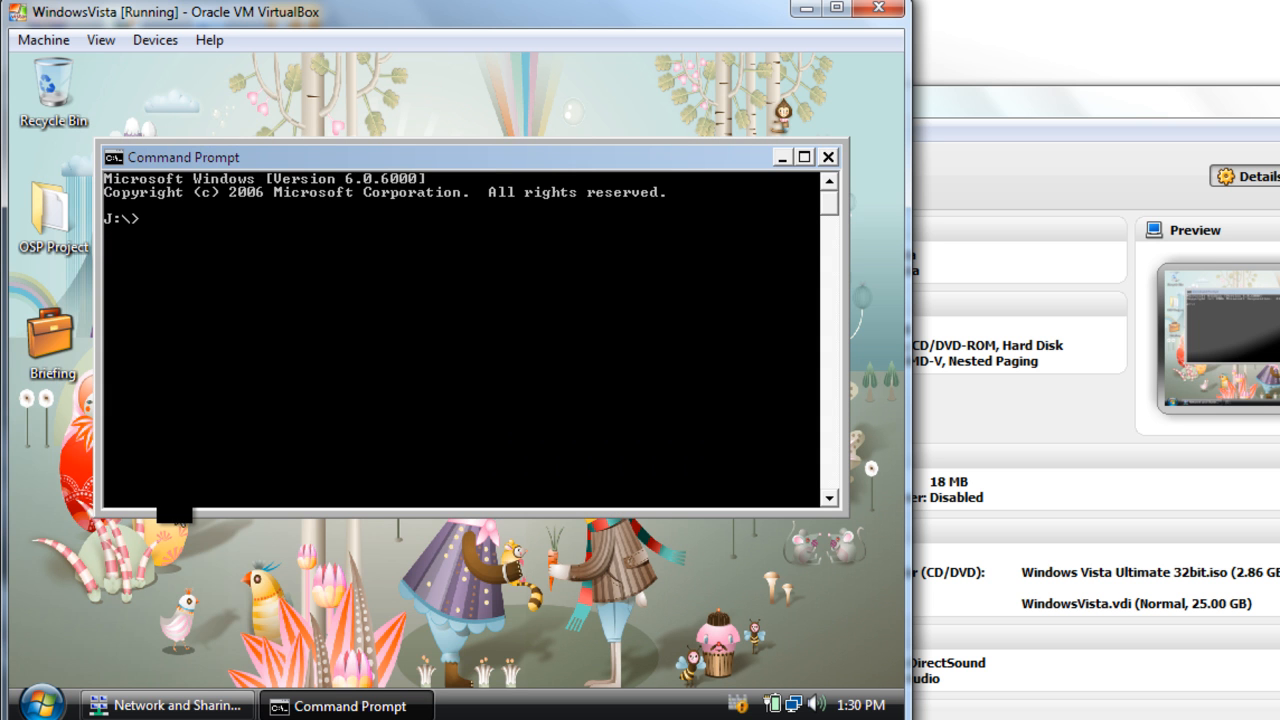
{"action": "type", "text": "ipconfig /all"}
{"action": "key", "text": "Return"}
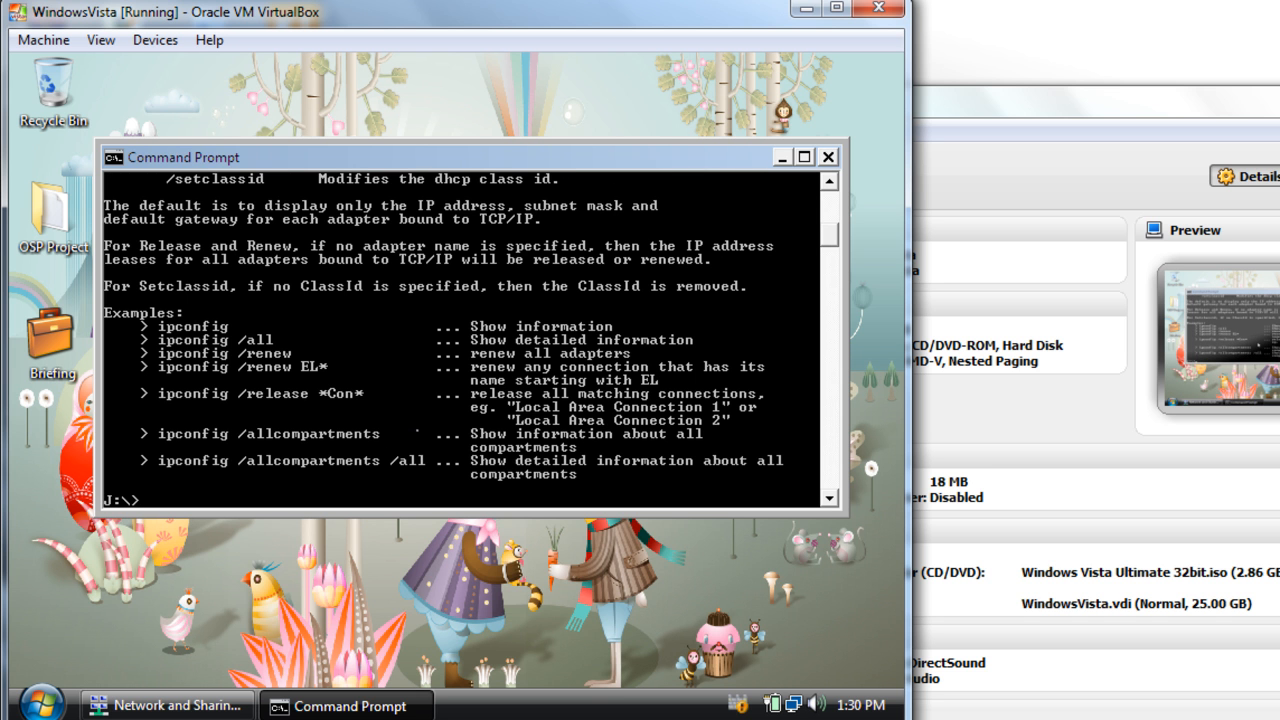
{"action": "key", "text": "Up"}
{"action": "key", "text": "Return"}
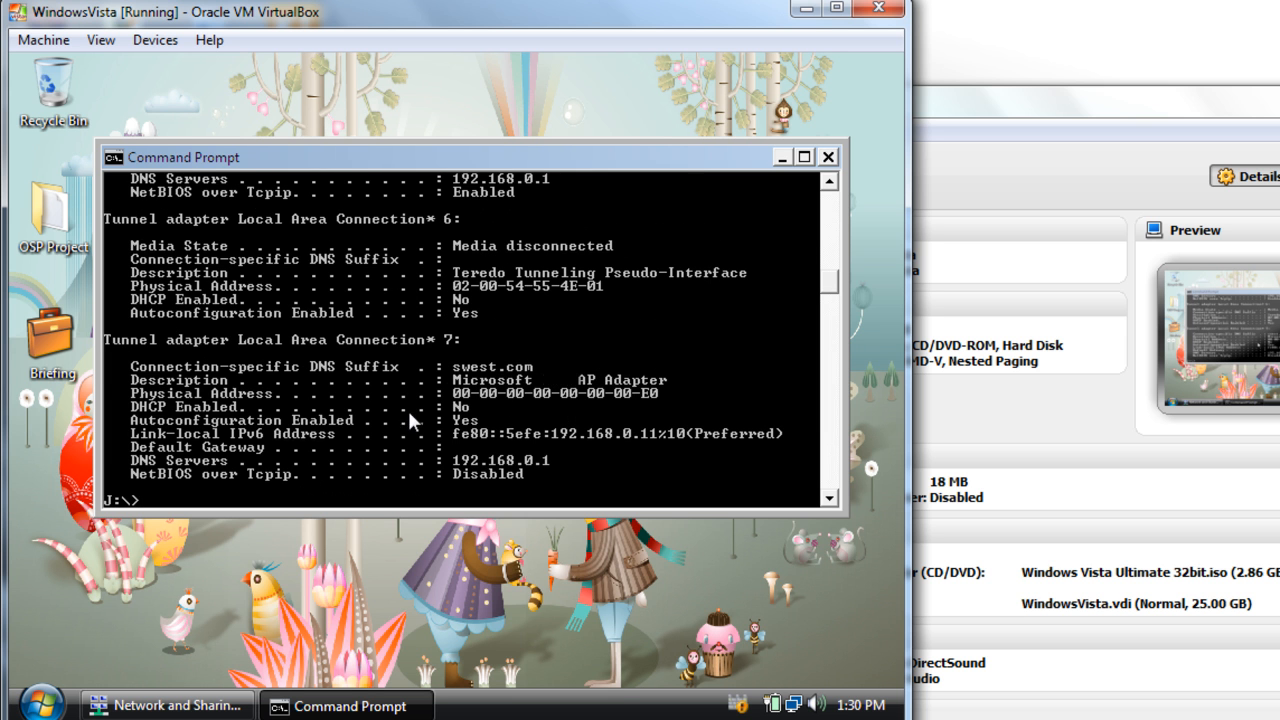
Step: Maximize the Command Prompt and highlight the Ethernet adapter's IPv4 address in the ipconfig output
{"action": "scroll", "coordinate": [444, 340], "scroll_direction": "up", "scroll_amount": 4}
{"action": "scroll", "coordinate": [633, 399], "scroll_direction": "up", "scroll_amount": 2}
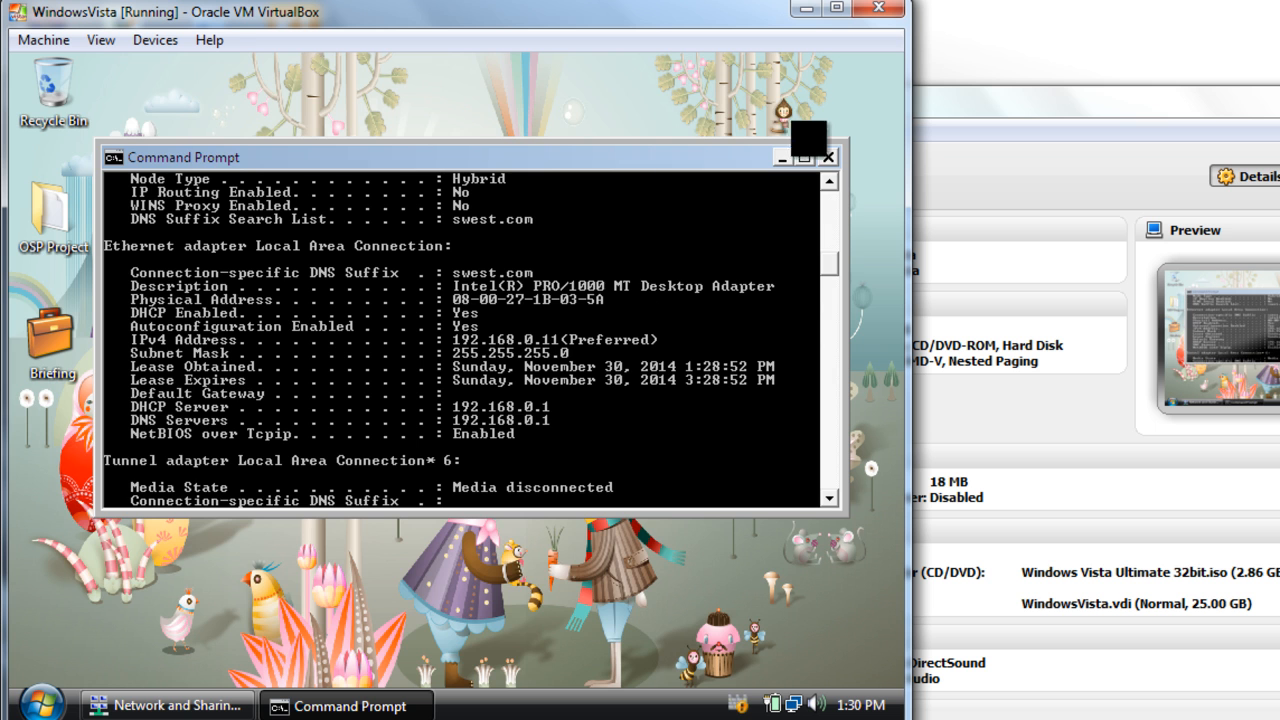
{"action": "left_click", "coordinate": [806, 156]}
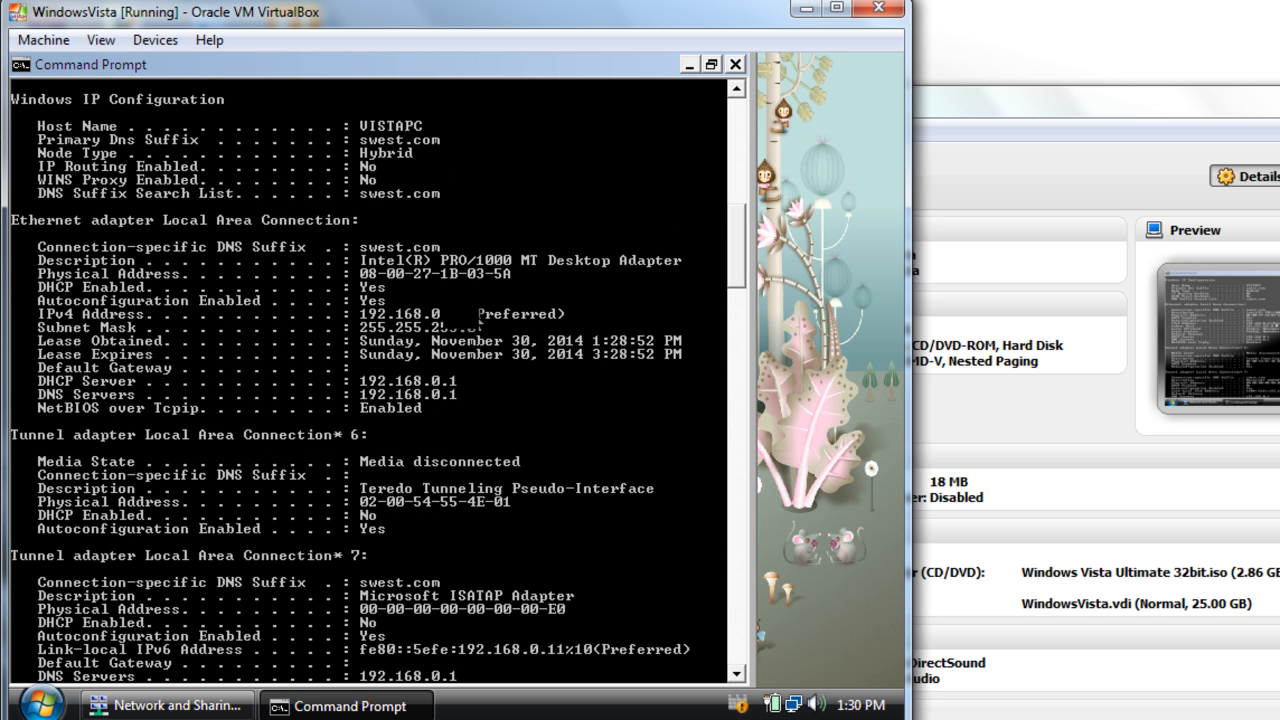
{"action": "right_click", "coordinate": [352, 318]}
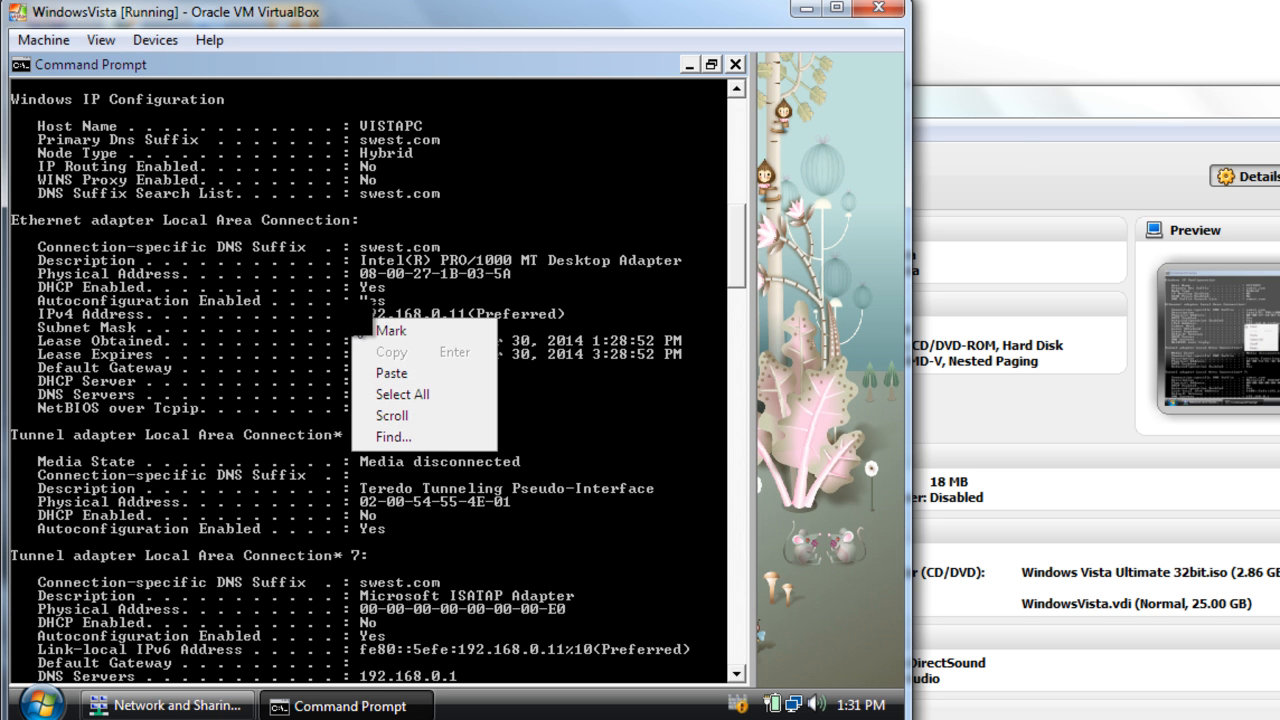
{"action": "left_click", "coordinate": [540, 312]}
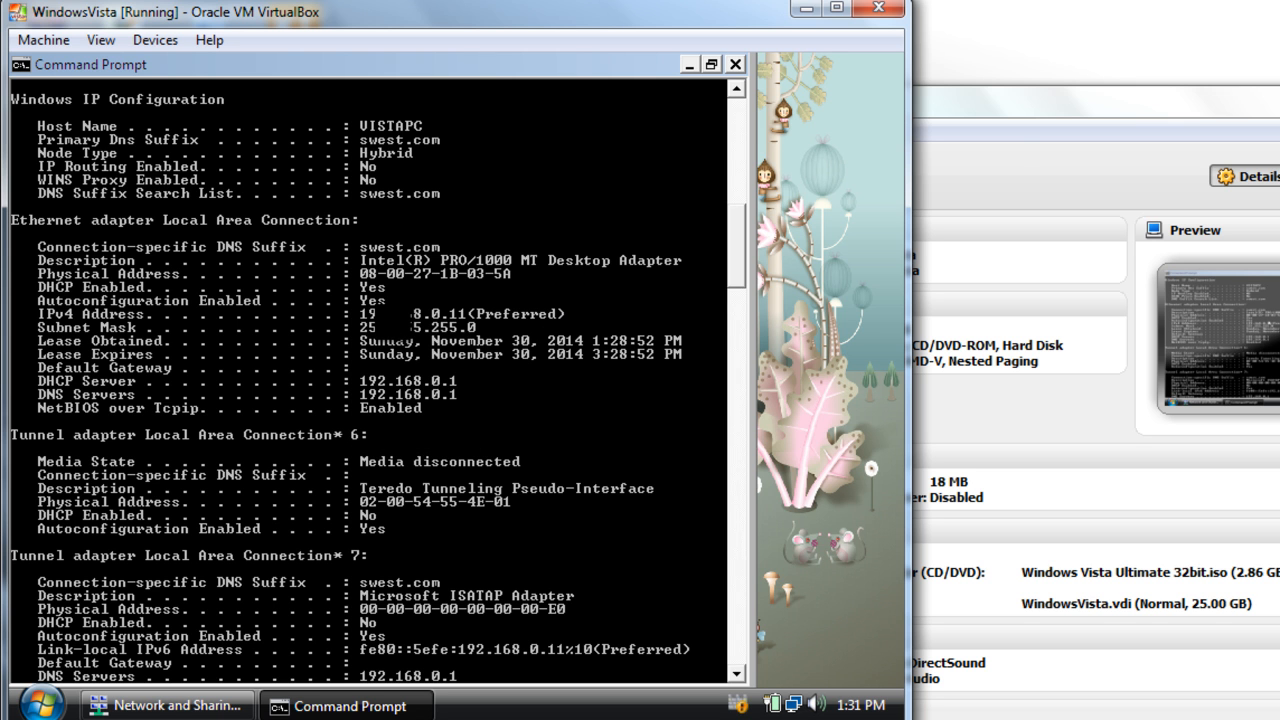
{"action": "right_click", "coordinate": [491, 316]}
{"action": "left_click", "coordinate": [515, 397]}
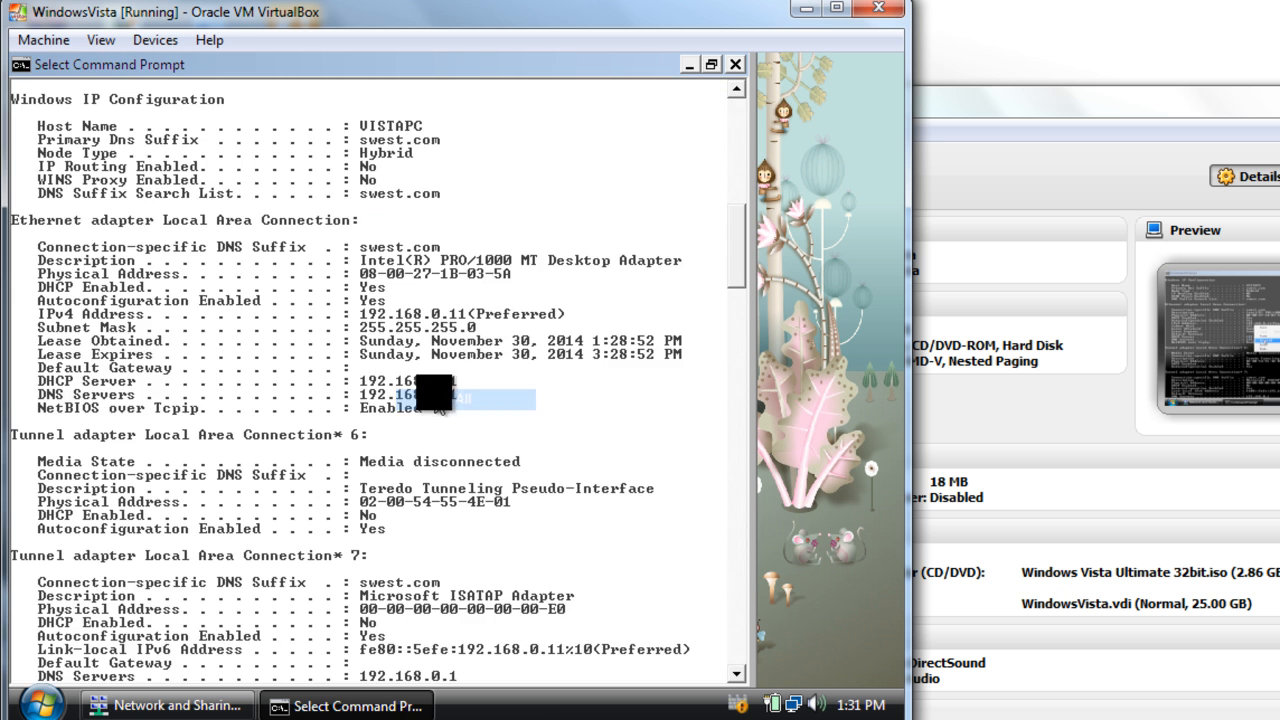
{"action": "left_click", "coordinate": [396, 313]}
{"action": "mouse_move", "coordinate": [364, 313]}
{"action": "left_mouse_down"}
{"action": "mouse_move", "coordinate": [442, 314]}
{"action": "mouse_move", "coordinate": [360, 313]}
{"action": "left_mouse_up"}
{"action": "left_click", "coordinate": [460, 314]}
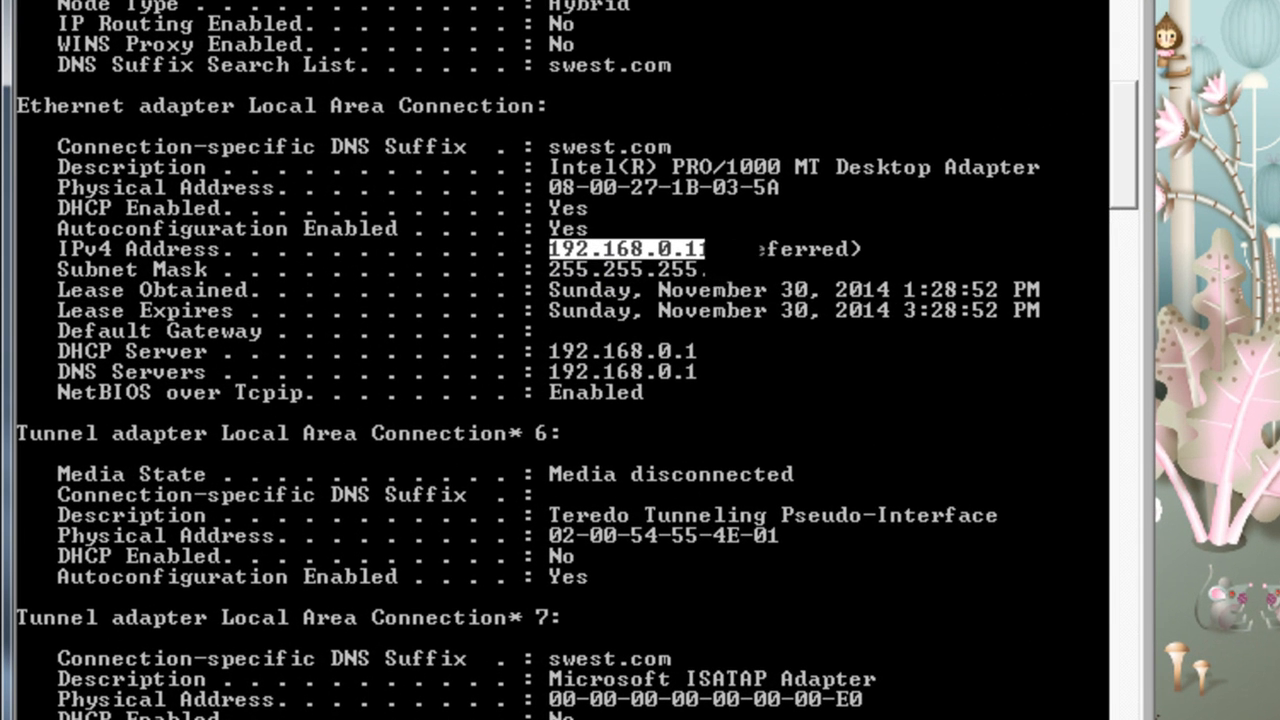
Step: Highlight the Ethernet adapter's DHCP server and DNS server addresses, and return to the end of the output
{"action": "left_click_drag", "start_coordinate": [734, 281], "coordinate": [708, 290]}
{"action": "left_click_drag", "start_coordinate": [710, 352], "coordinate": [554, 371]}
{"action": "right_click", "coordinate": [691, 487]}
{"action": "scroll", "coordinate": [691, 487], "scroll_direction": "down", "scroll_amount": 10}
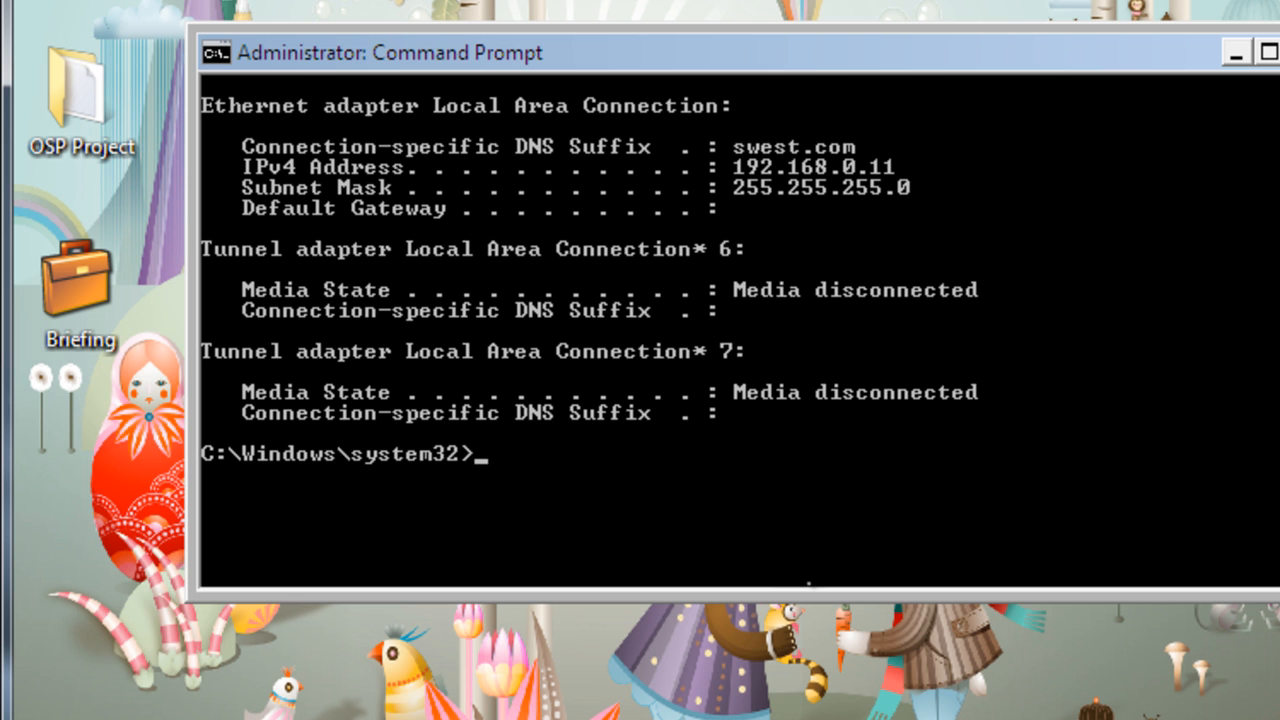
Step: Renew the client's DHCP lease with ipconfig /renew and list the full configuration again with ipconfig /all
{"action": "type", "text": "ipconfig /renew"}
{"action": "key", "text": "Return"}
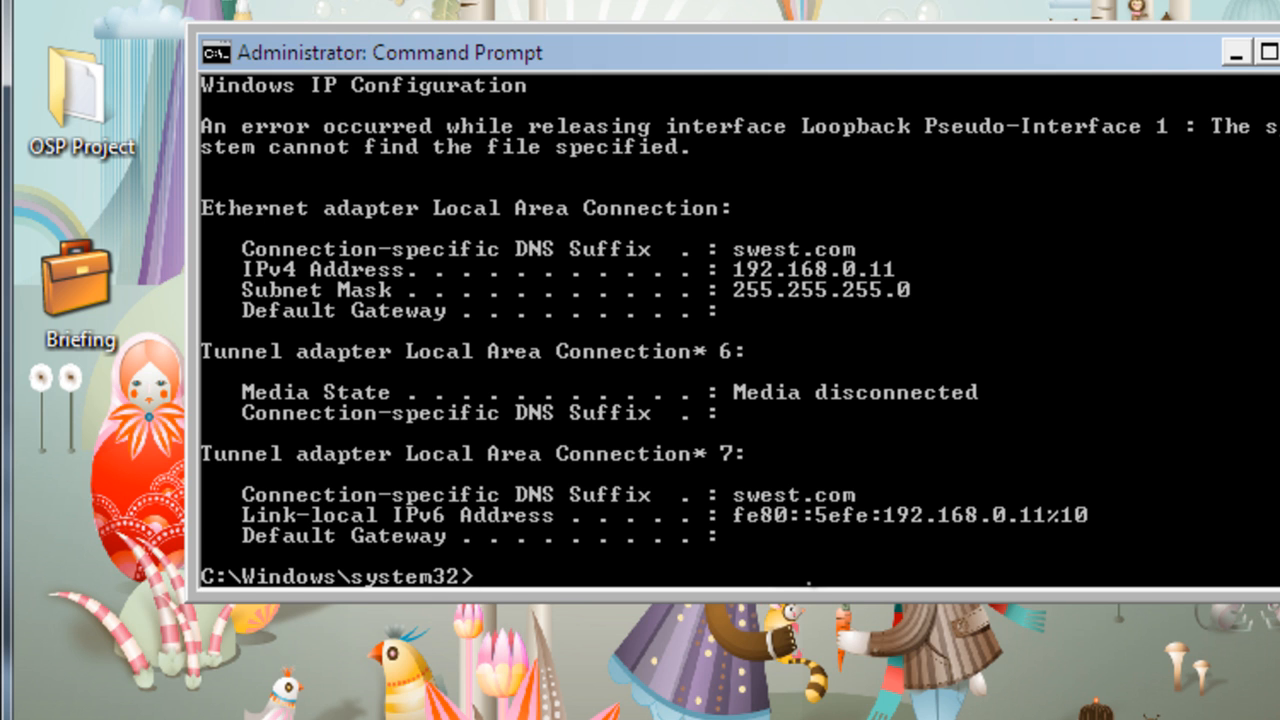
{"action": "type", "text": "ipconfig /renew"}
{"action": "key", "text": "BackSpace"}
{"action": "key", "text": "BackSpace"}
{"action": "key", "text": "BackSpace"}
{"action": "key", "text": "BackSpace"}
{"action": "key", "text": "BackSpace"}
{"action": "type", "text": "all"}
{"action": "key", "text": "Return"}
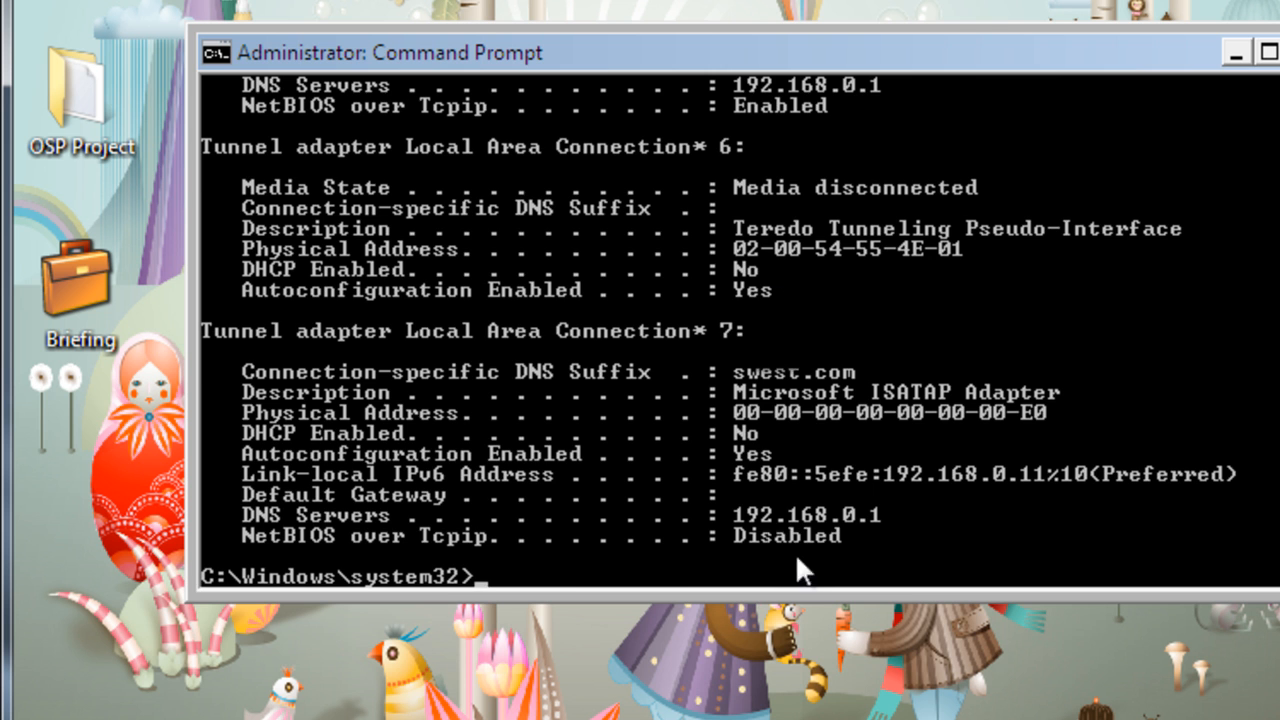
Step: Examine the release, renew and ipconfig /all output, including the Ethernet adapter's IPv4 address, lease times and DHCP server
{"action": "scroll", "coordinate": [718, 332], "scroll_direction": "up", "scroll_amount": 4}
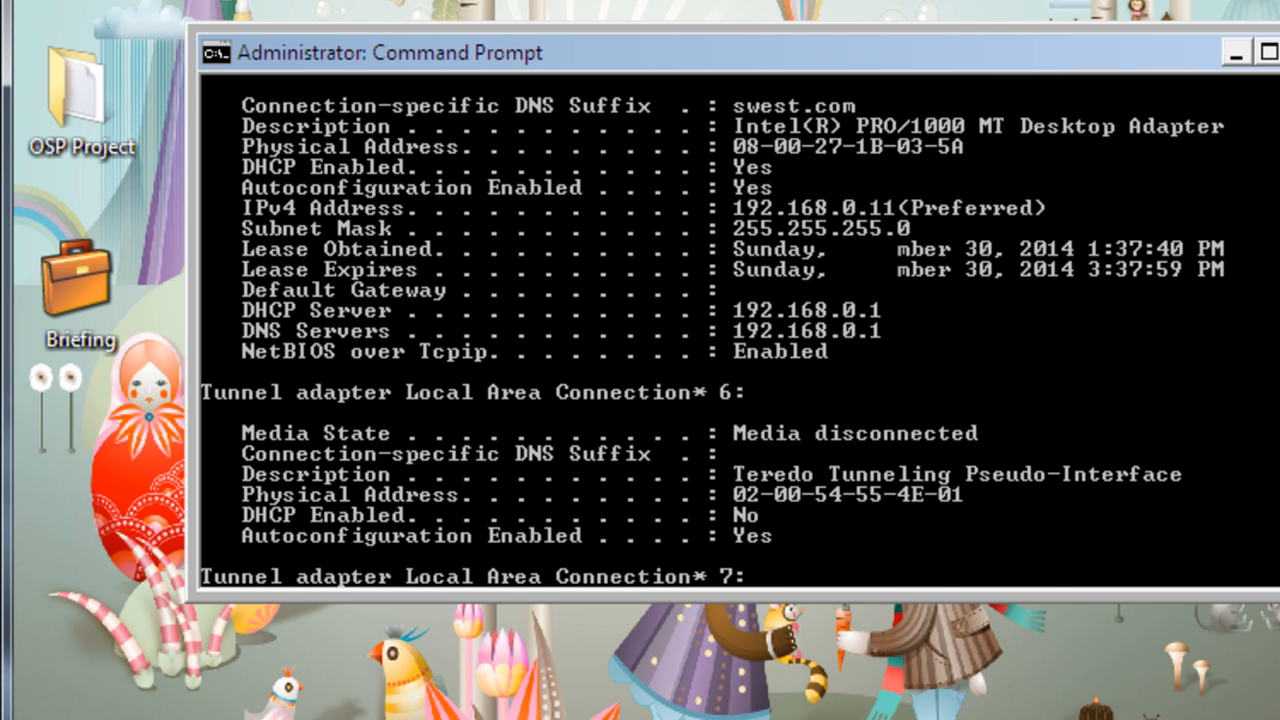
{"action": "scroll", "coordinate": [718, 332], "scroll_direction": "up", "scroll_amount": 15}
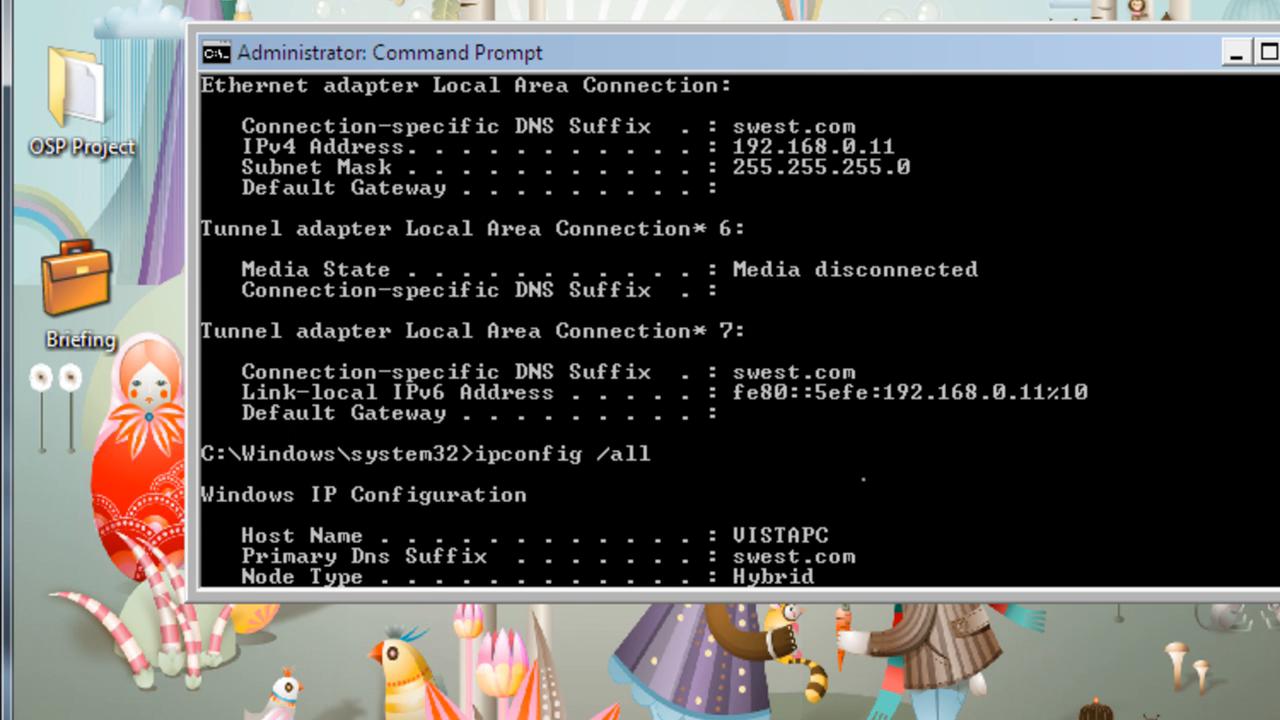
{"action": "scroll", "coordinate": [718, 332], "scroll_direction": "down", "scroll_amount": 3}
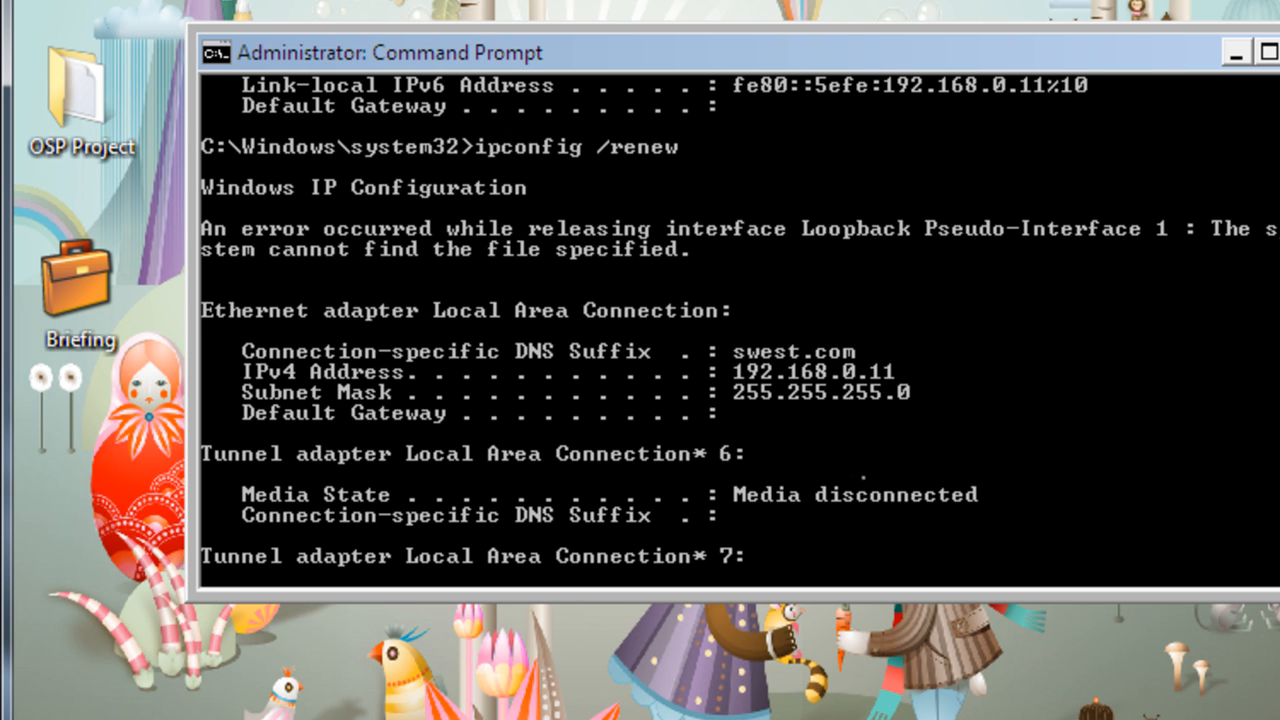
{"action": "scroll", "coordinate": [853, 458], "scroll_direction": "up", "scroll_amount": 4}
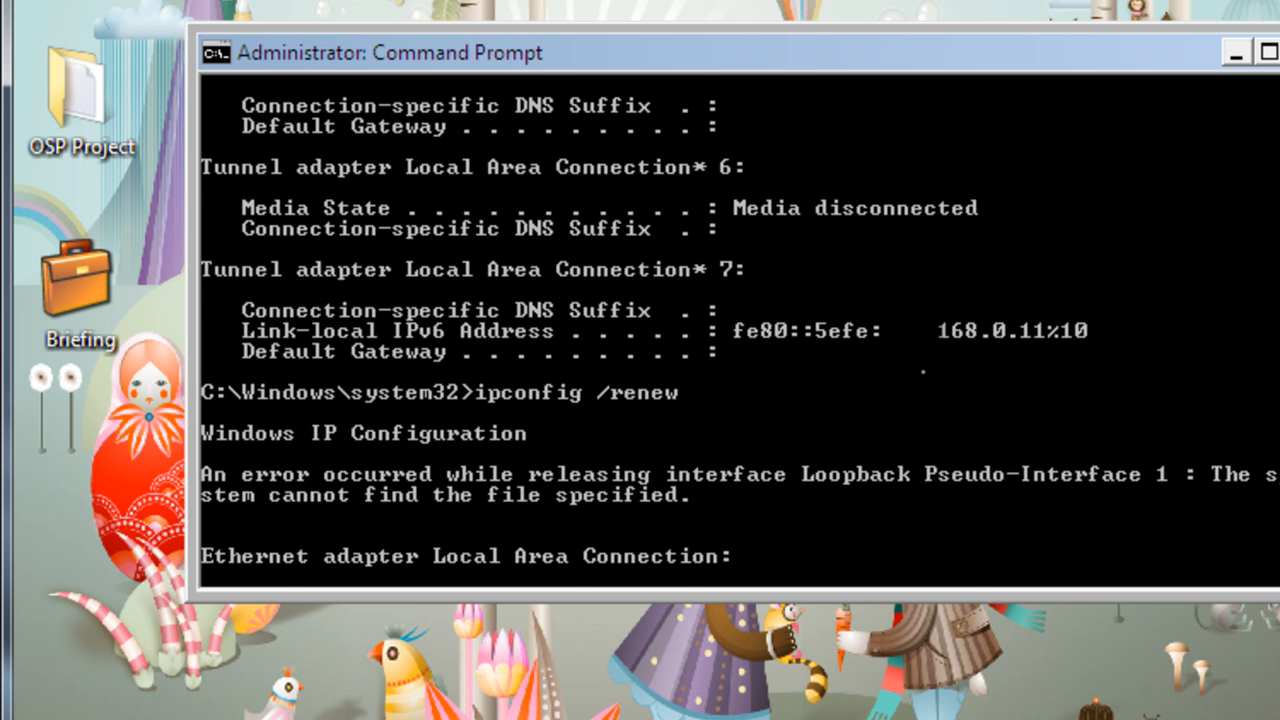
{"action": "scroll", "coordinate": [922, 370], "scroll_direction": "up", "scroll_amount": 6}
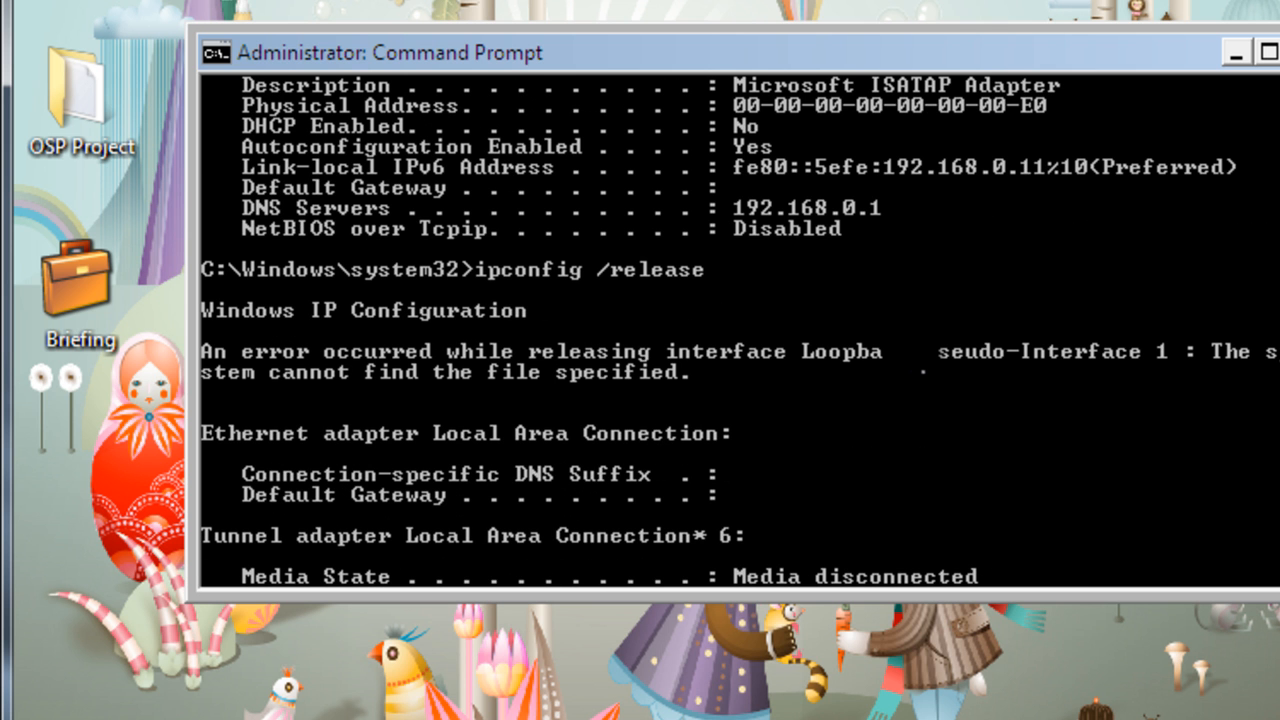
{"action": "scroll", "coordinate": [910, 358], "scroll_direction": "up", "scroll_amount": 3}
{"action": "scroll", "coordinate": [910, 358], "scroll_direction": "down", "scroll_amount": 3}
{"action": "scroll", "coordinate": [851, 434], "scroll_direction": "down", "scroll_amount": 20}
{"action": "scroll", "coordinate": [851, 414], "scroll_direction": "down", "scroll_amount": 1}
{"action": "left_click", "coordinate": [1230, 51]}
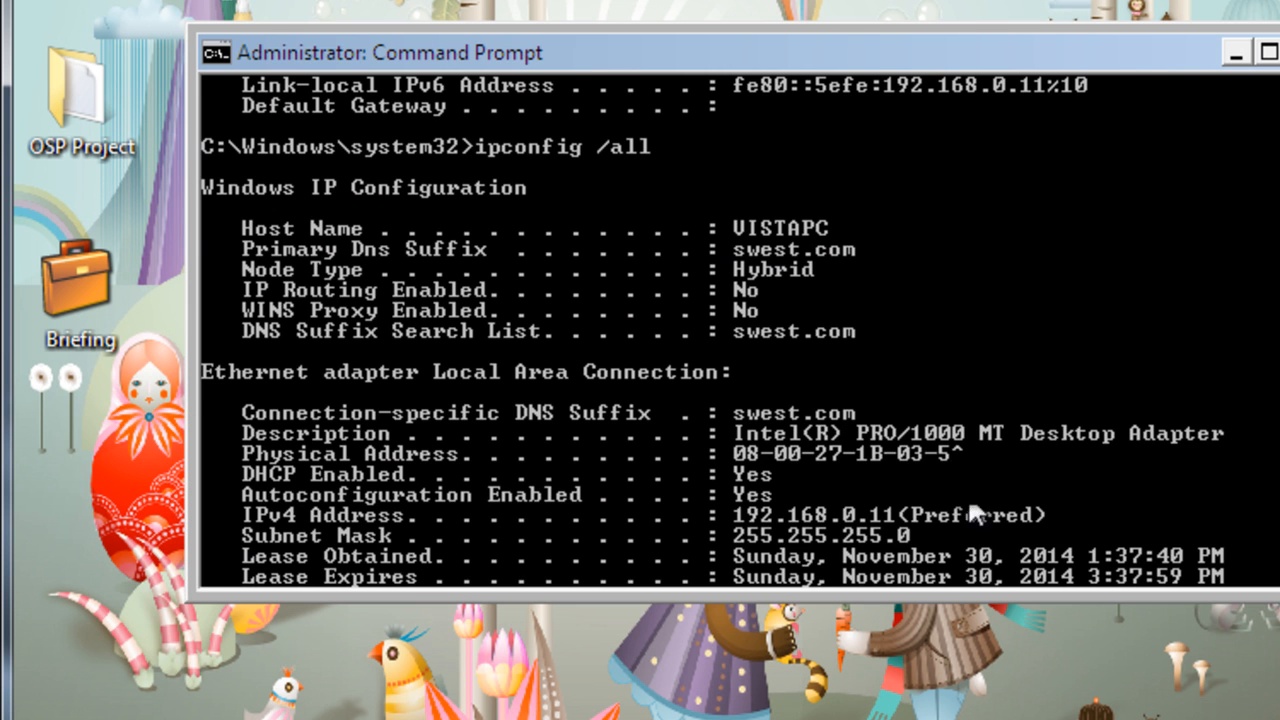
{"action": "scroll", "coordinate": [949, 514], "scroll_direction": "down", "scroll_amount": 10}
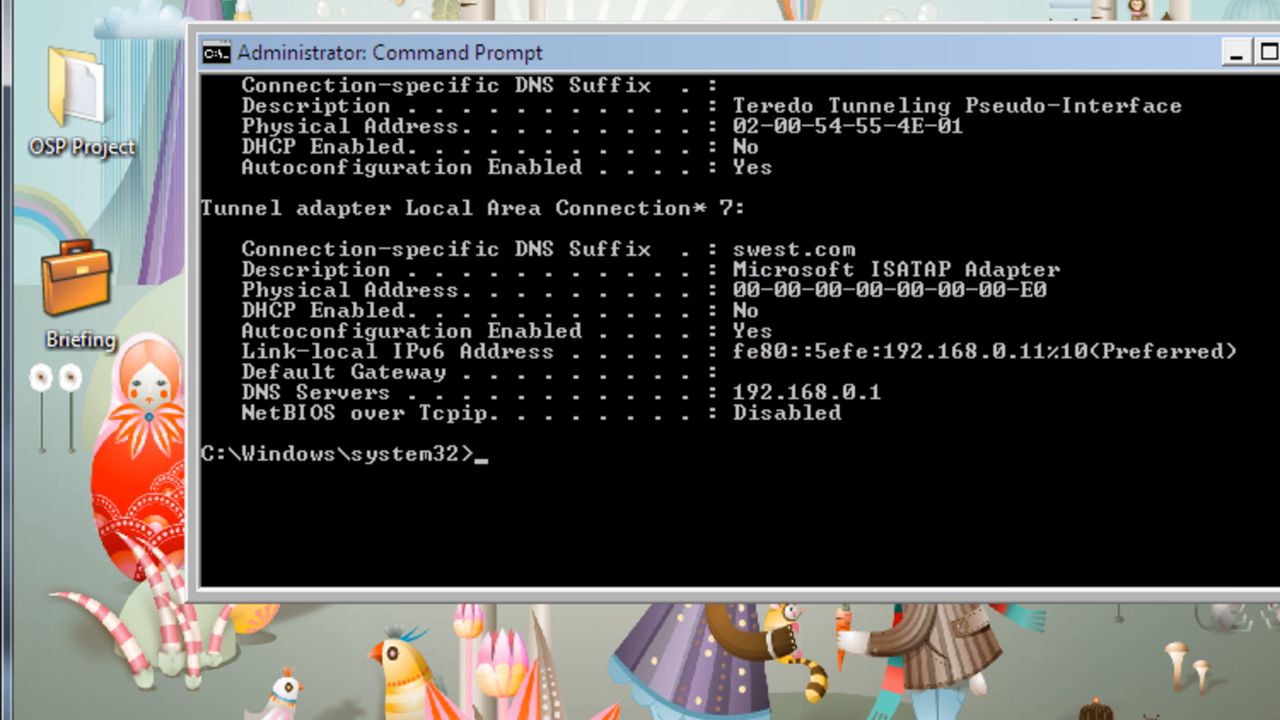
{"action": "scroll", "coordinate": [740, 330], "scroll_direction": "up", "scroll_amount": 6}
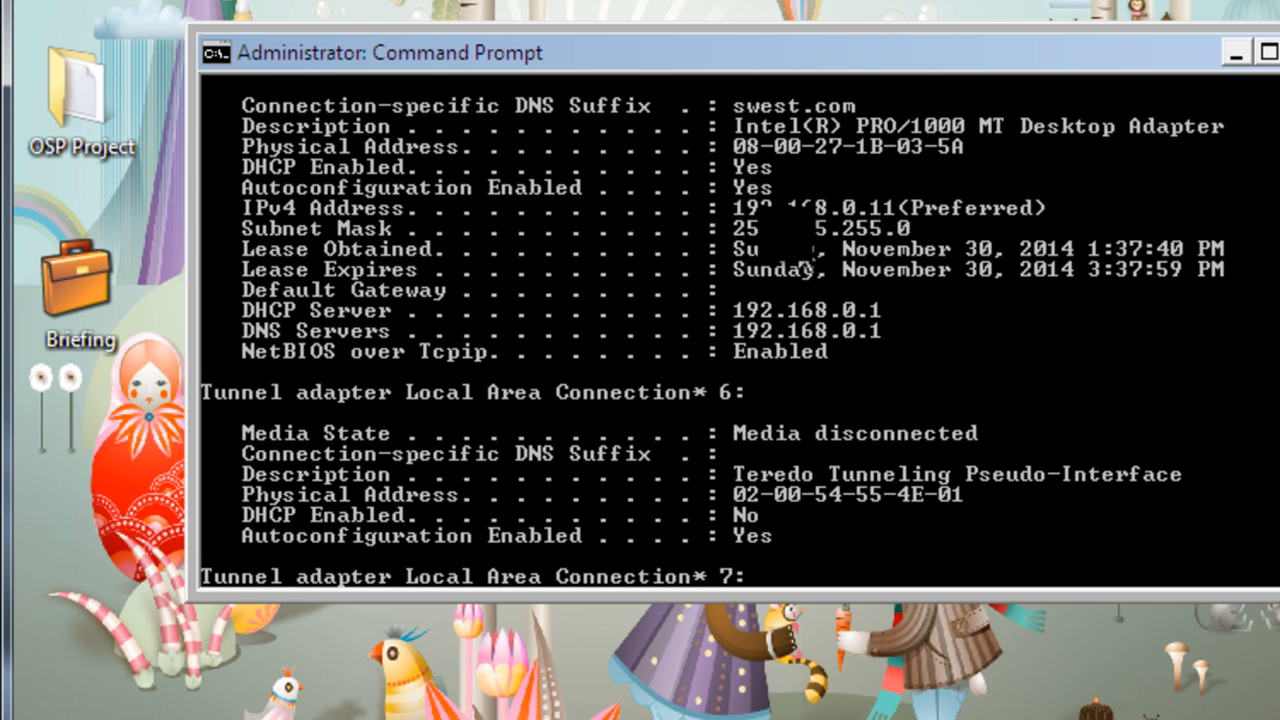